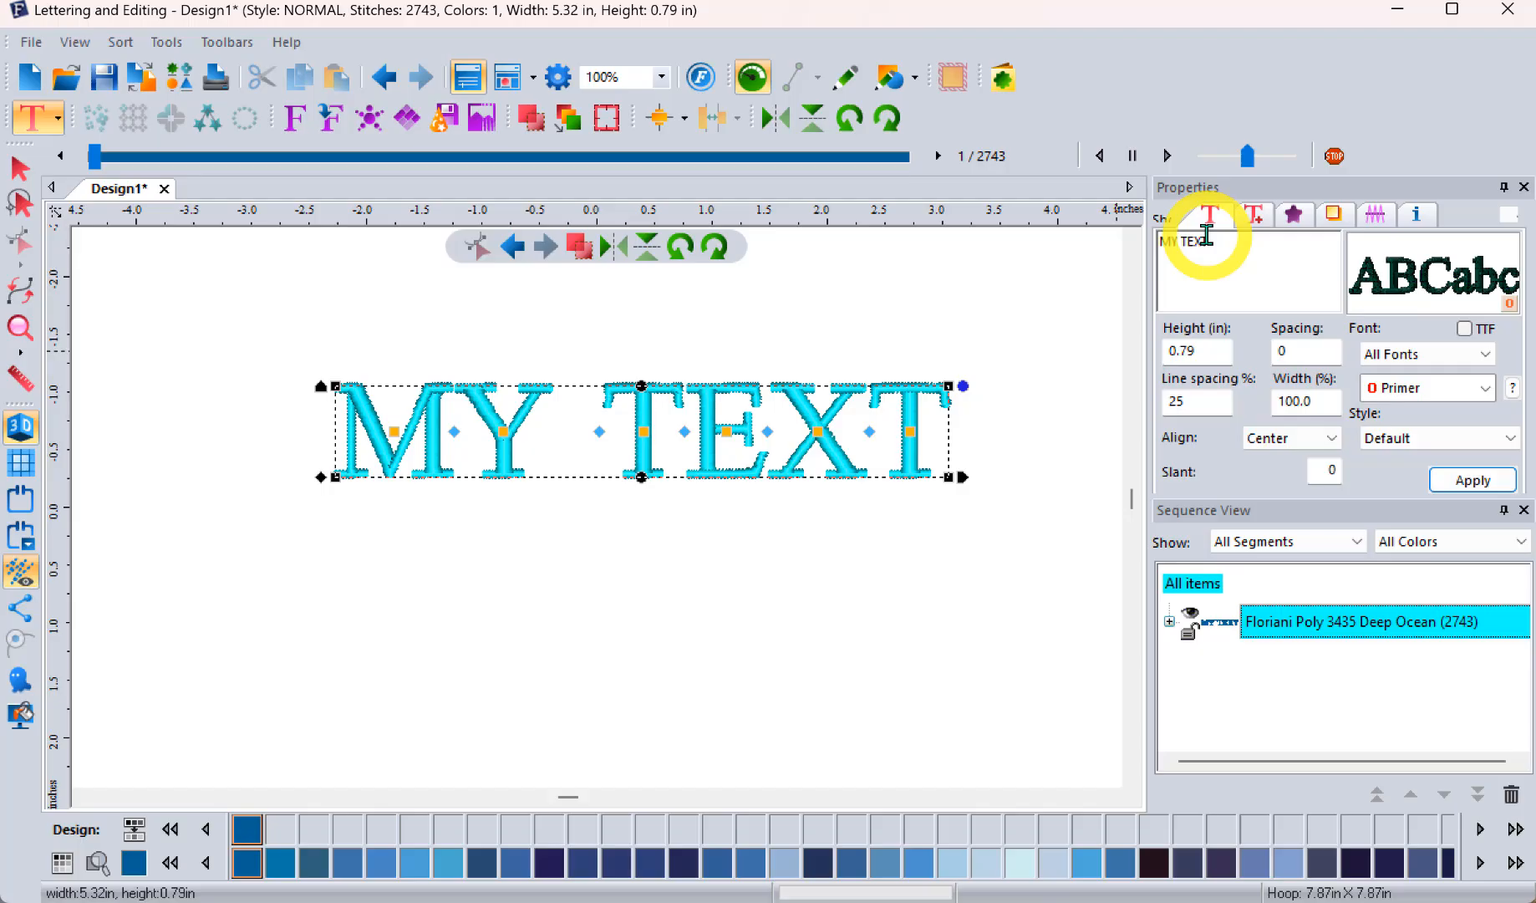
Step: Review the MY TEXT lettering's sew sequence, fill, underlay and pull/push compensation properties
click(1250, 211)
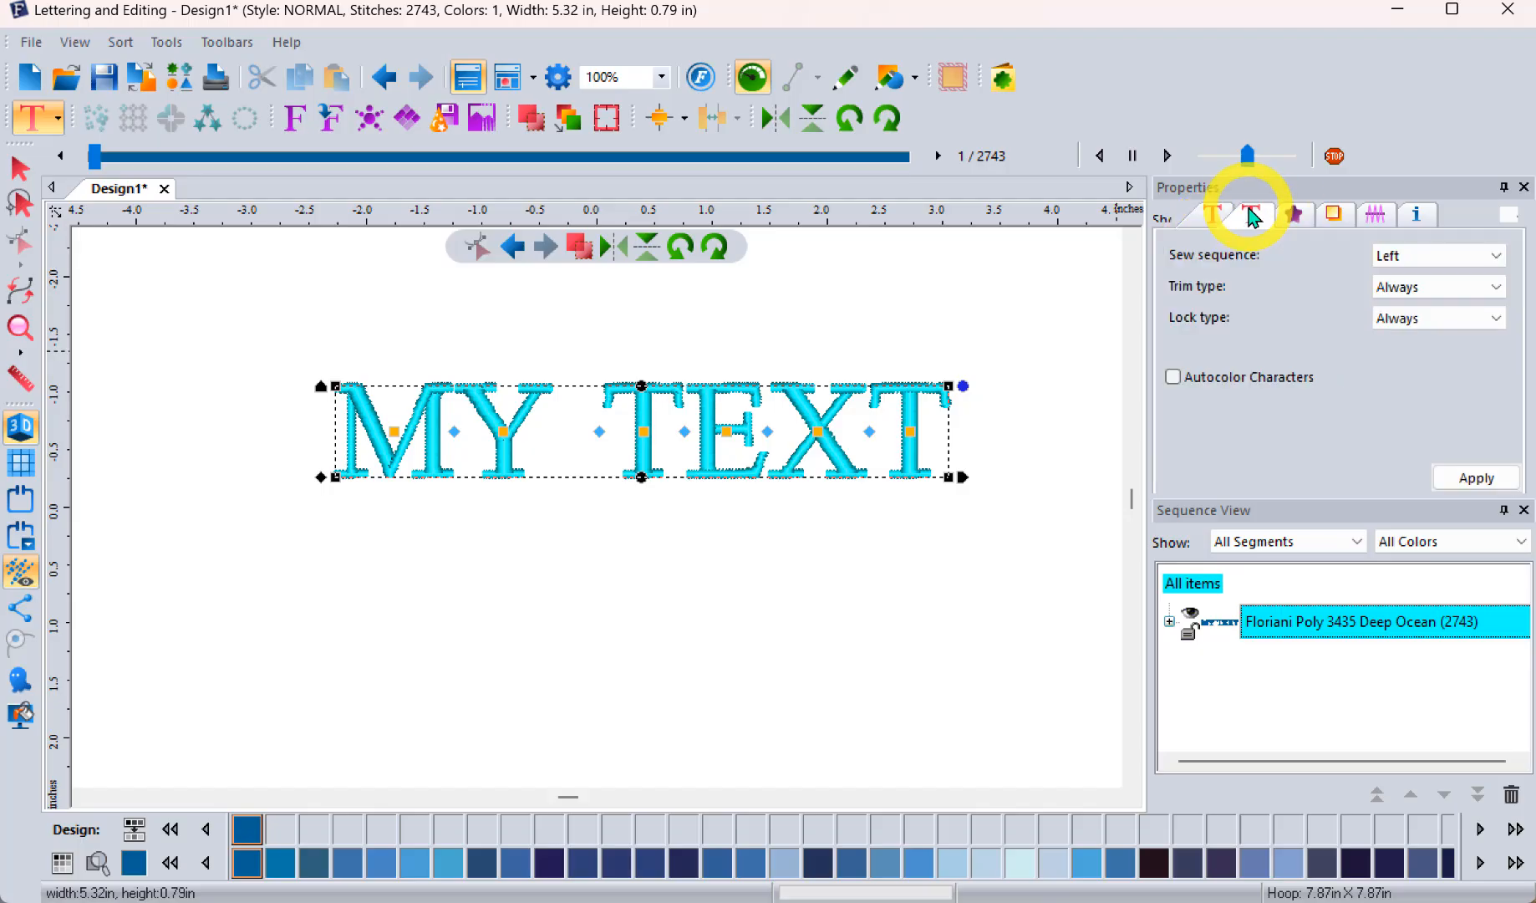
click(1293, 214)
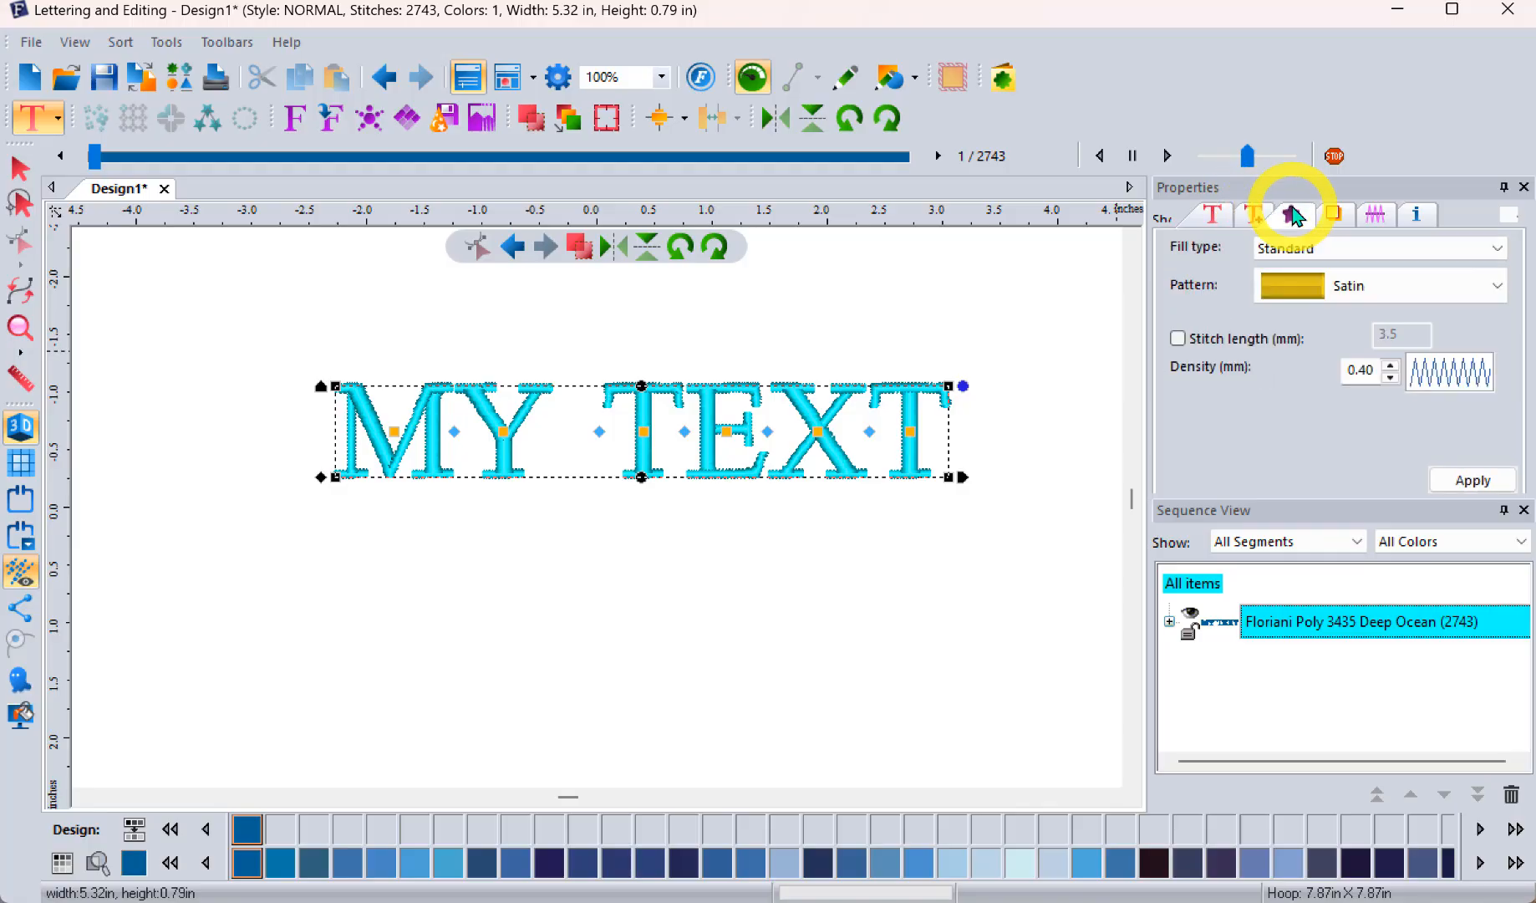
click(1330, 221)
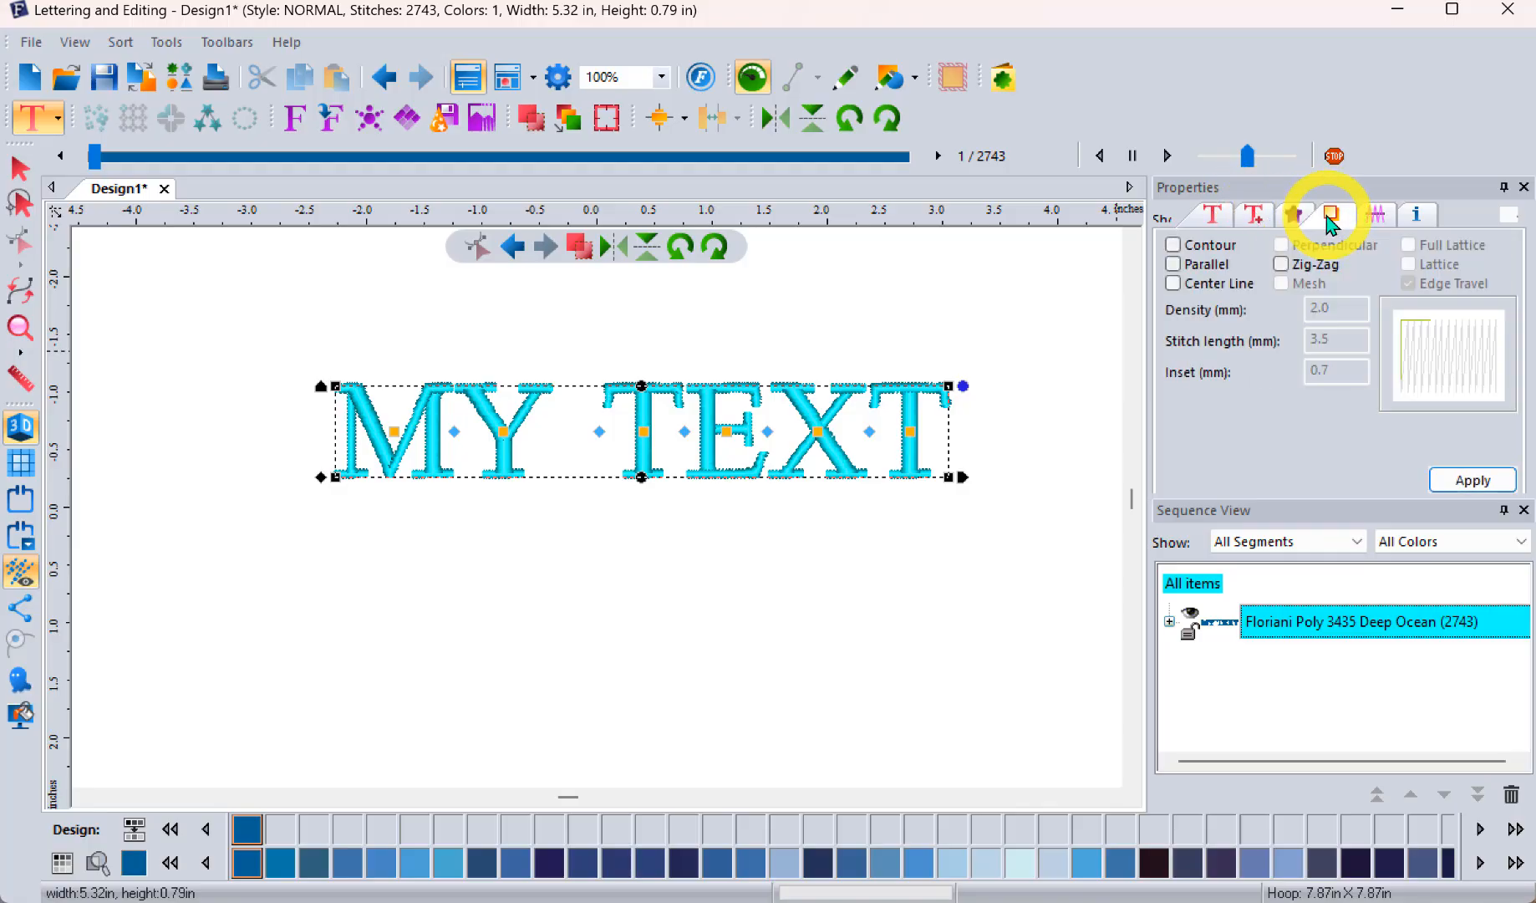
click(1376, 215)
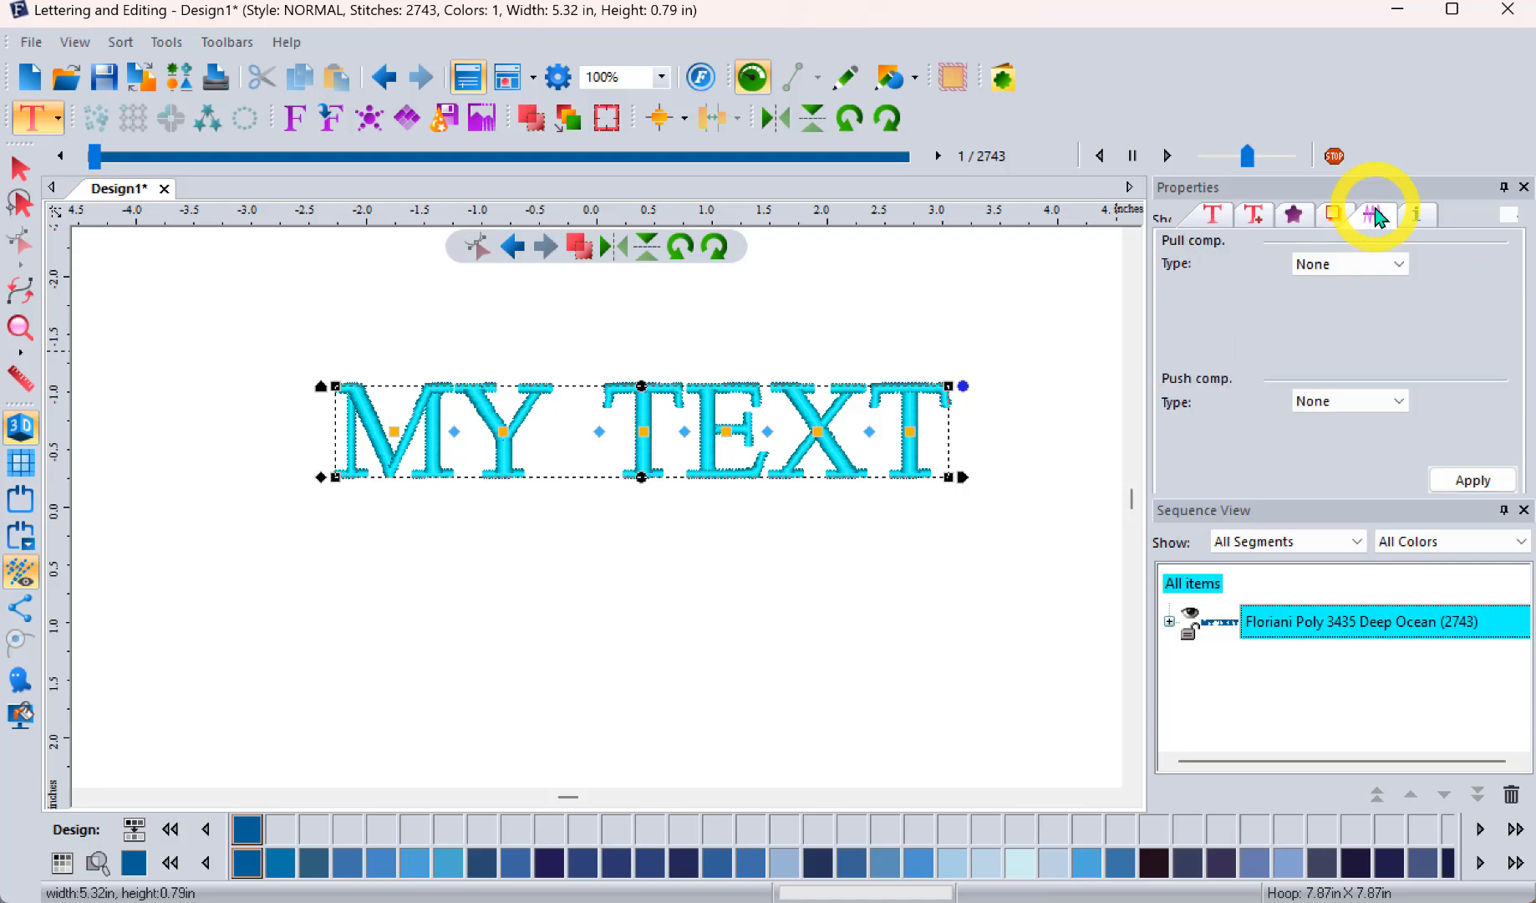
click(1293, 219)
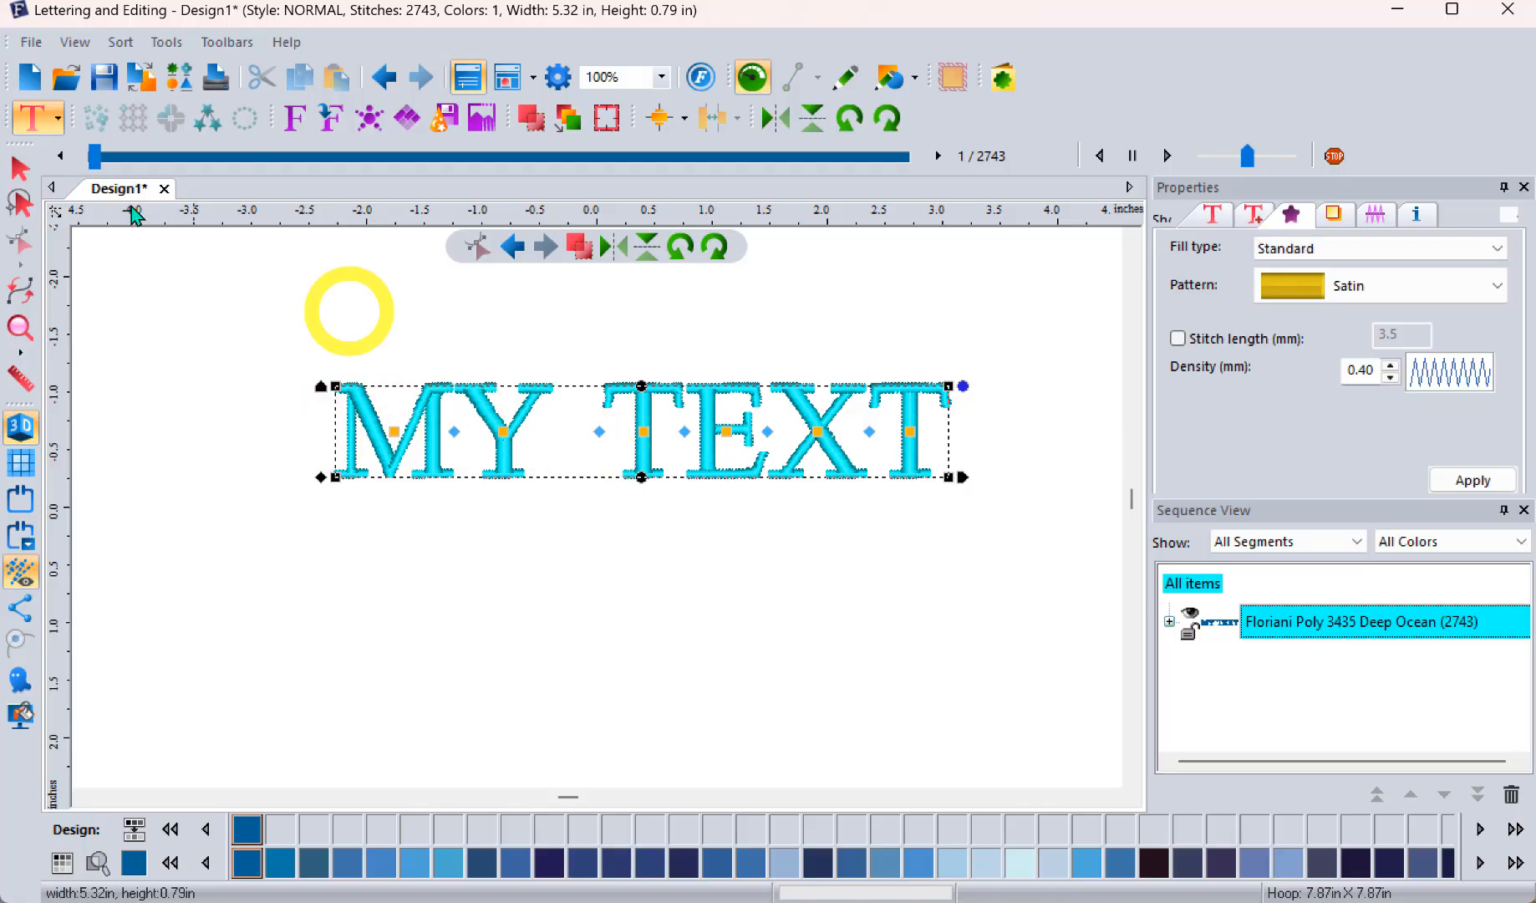
Step: Select the MY TEXT lettering and check the Primer font's recommended minimum and maximum heights
click(22, 171)
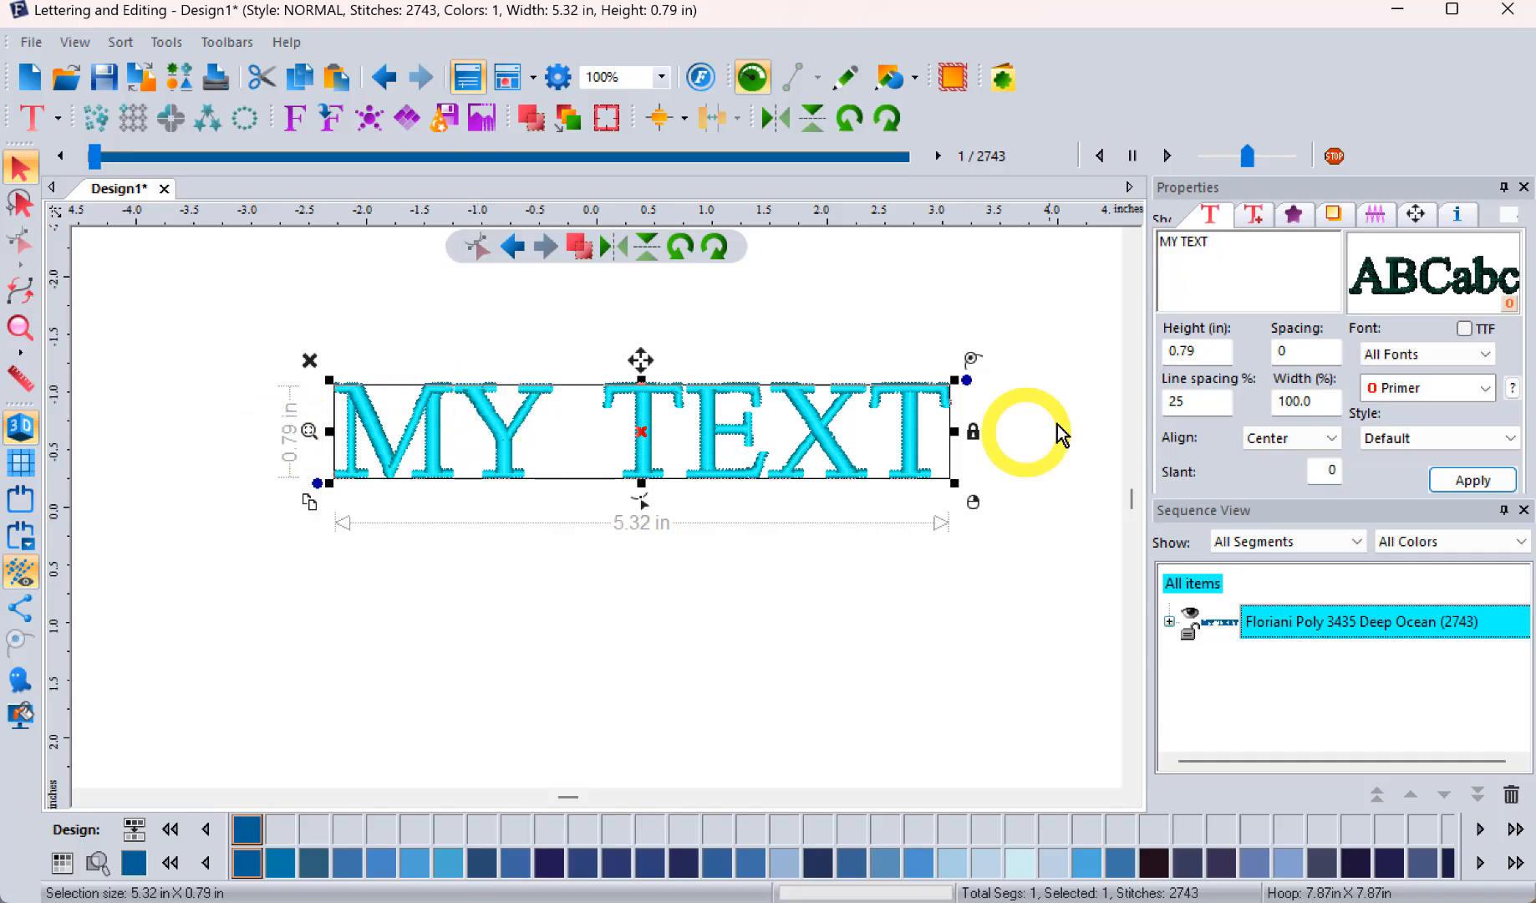
click(1513, 387)
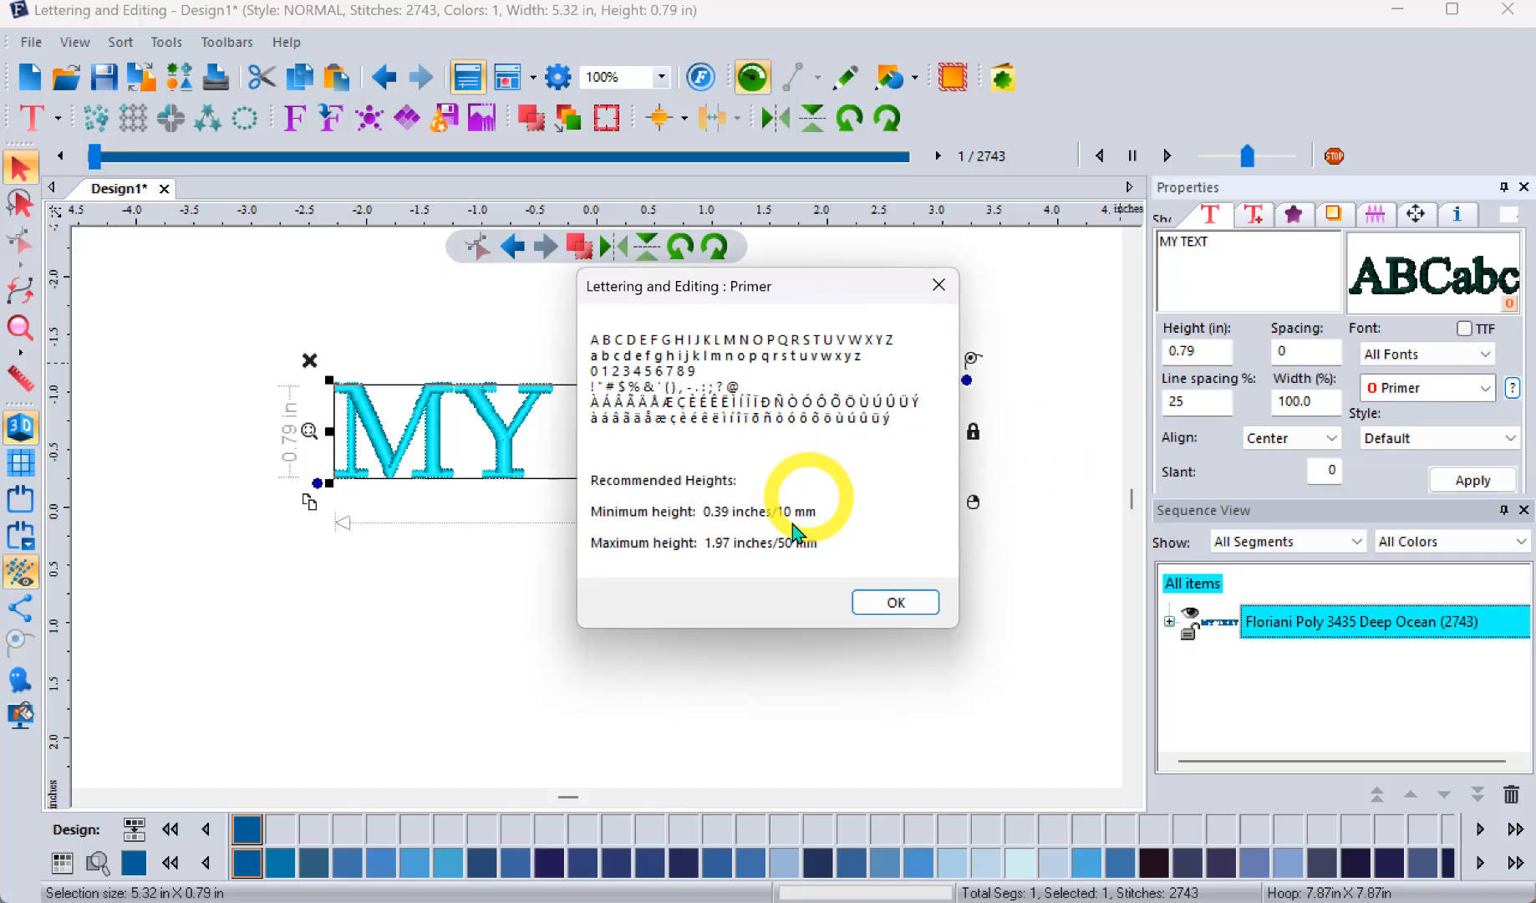
click(892, 604)
Step: Set the height of the MY TEXT lettering to 4 inches and apply it
double_click(1205, 350)
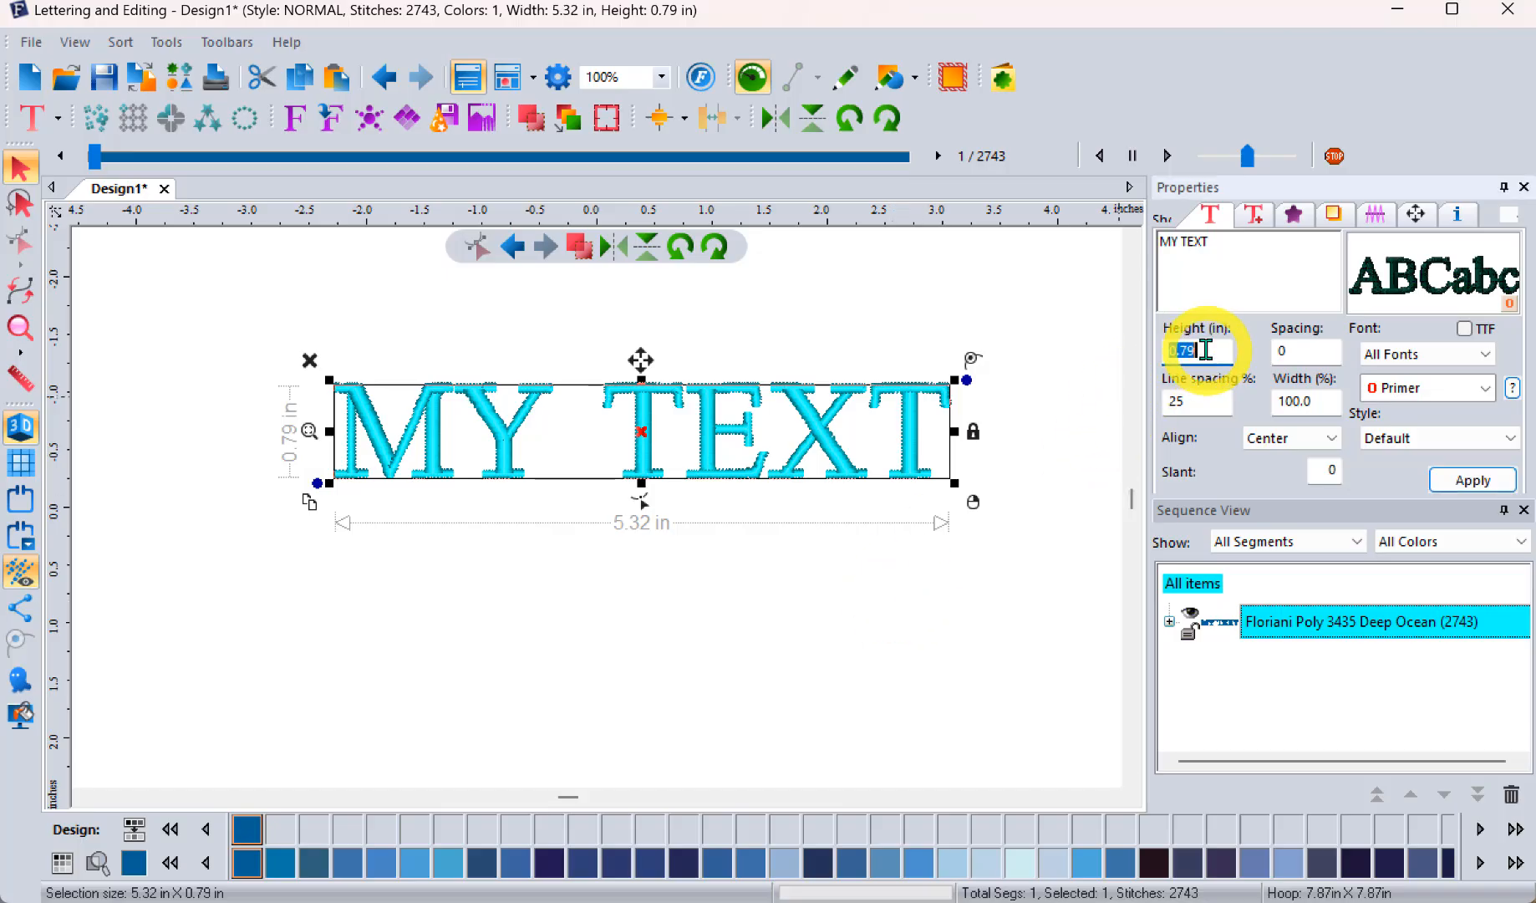
text(4)
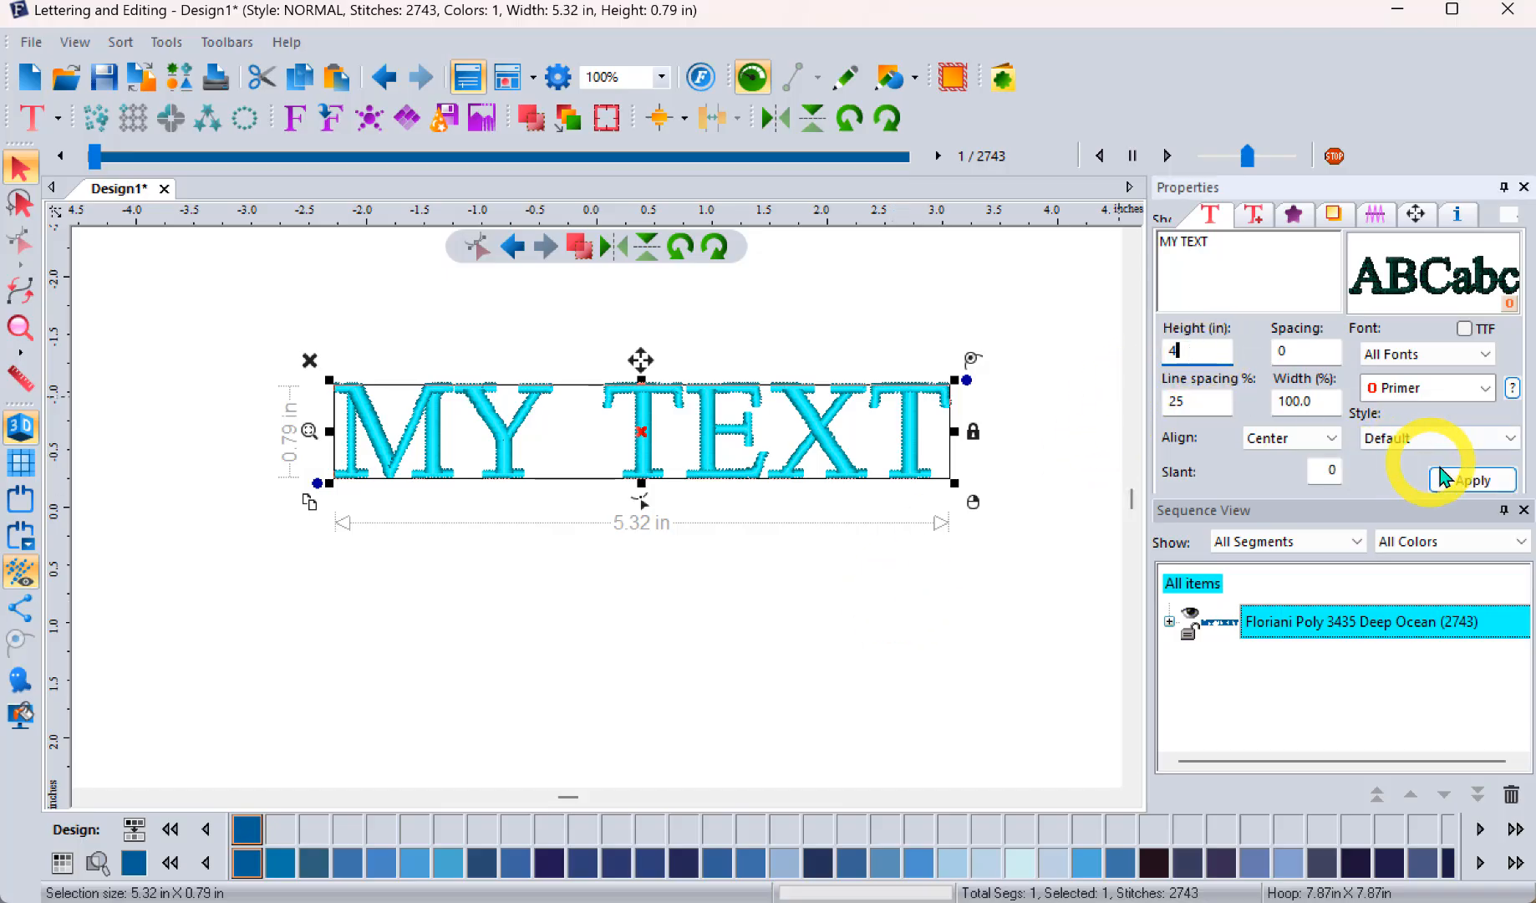
click(1473, 479)
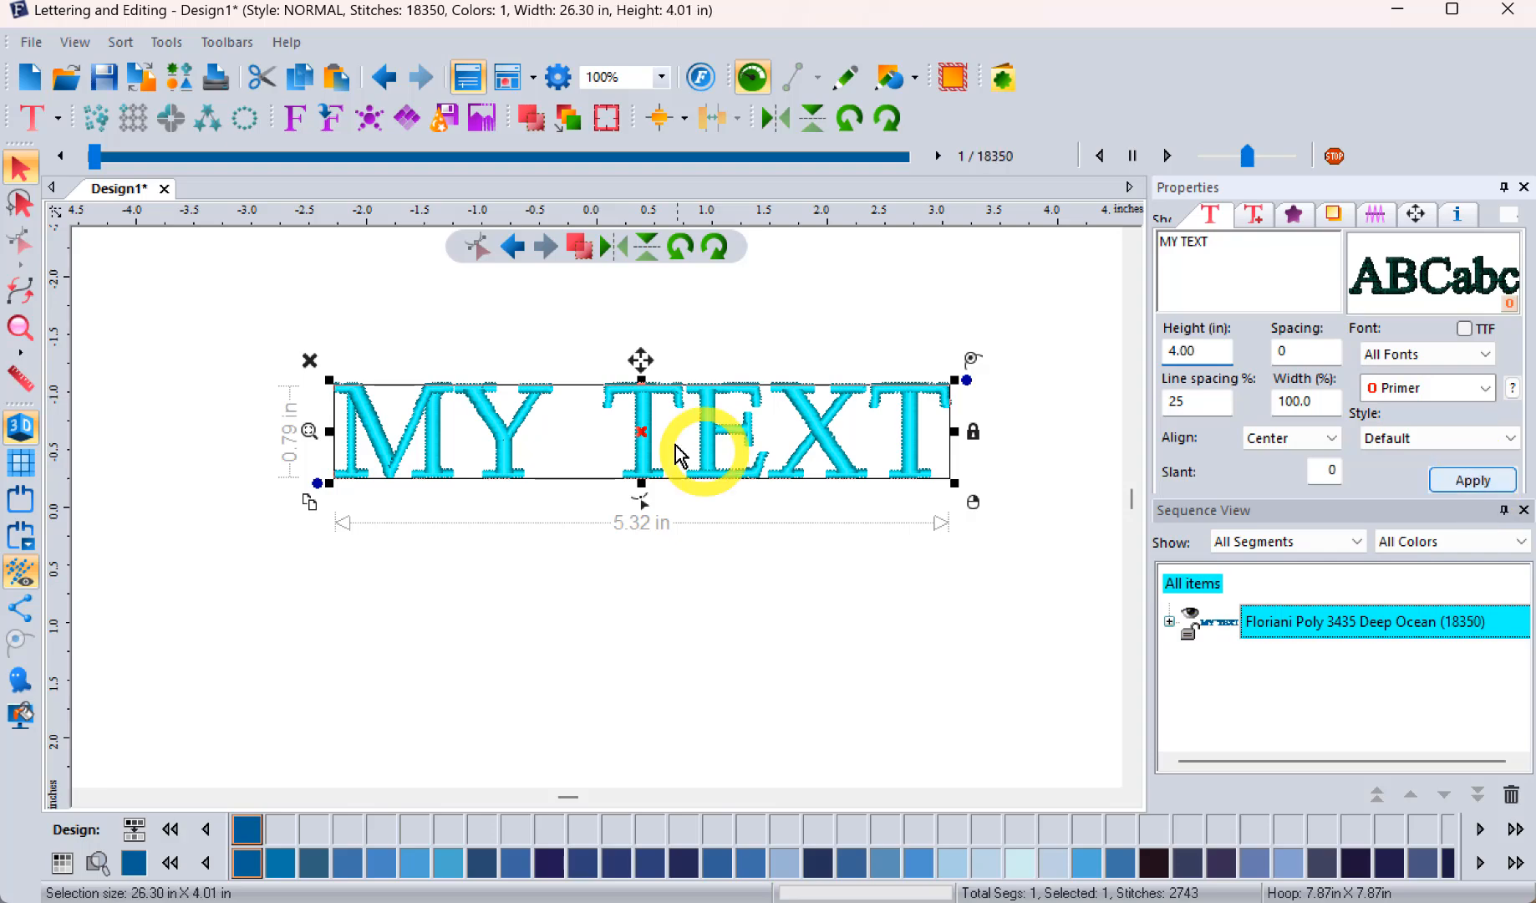
Step: Examine the satin stitching on the wide strokes of the enlarged M and Y
scroll(851, 263, down, 1)
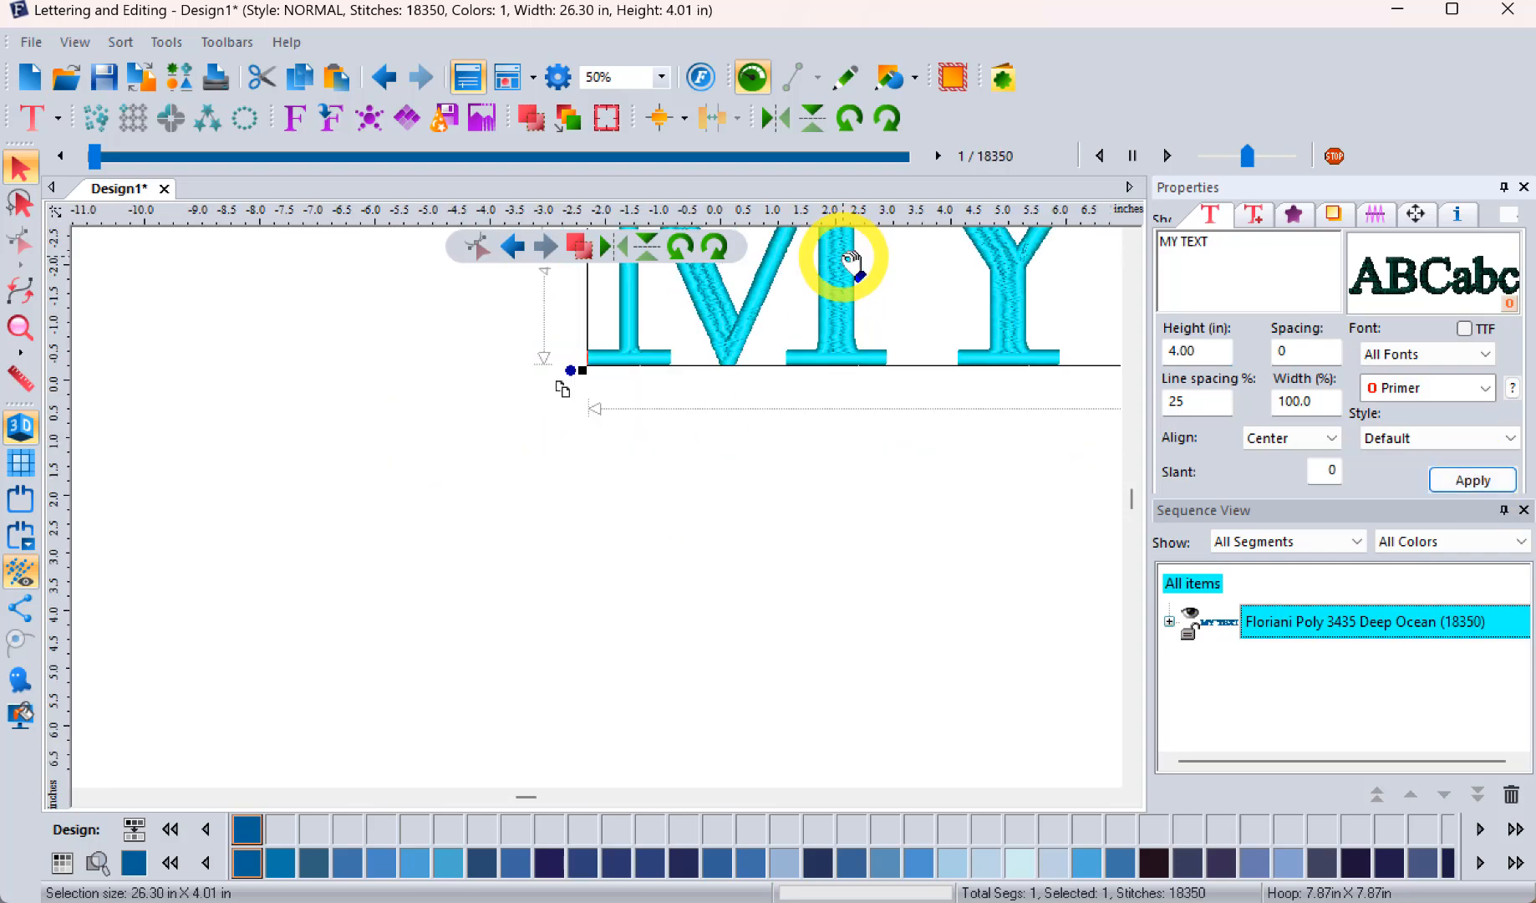
click(1136, 240)
click(1136, 240)
click(1135, 240)
click(1135, 239)
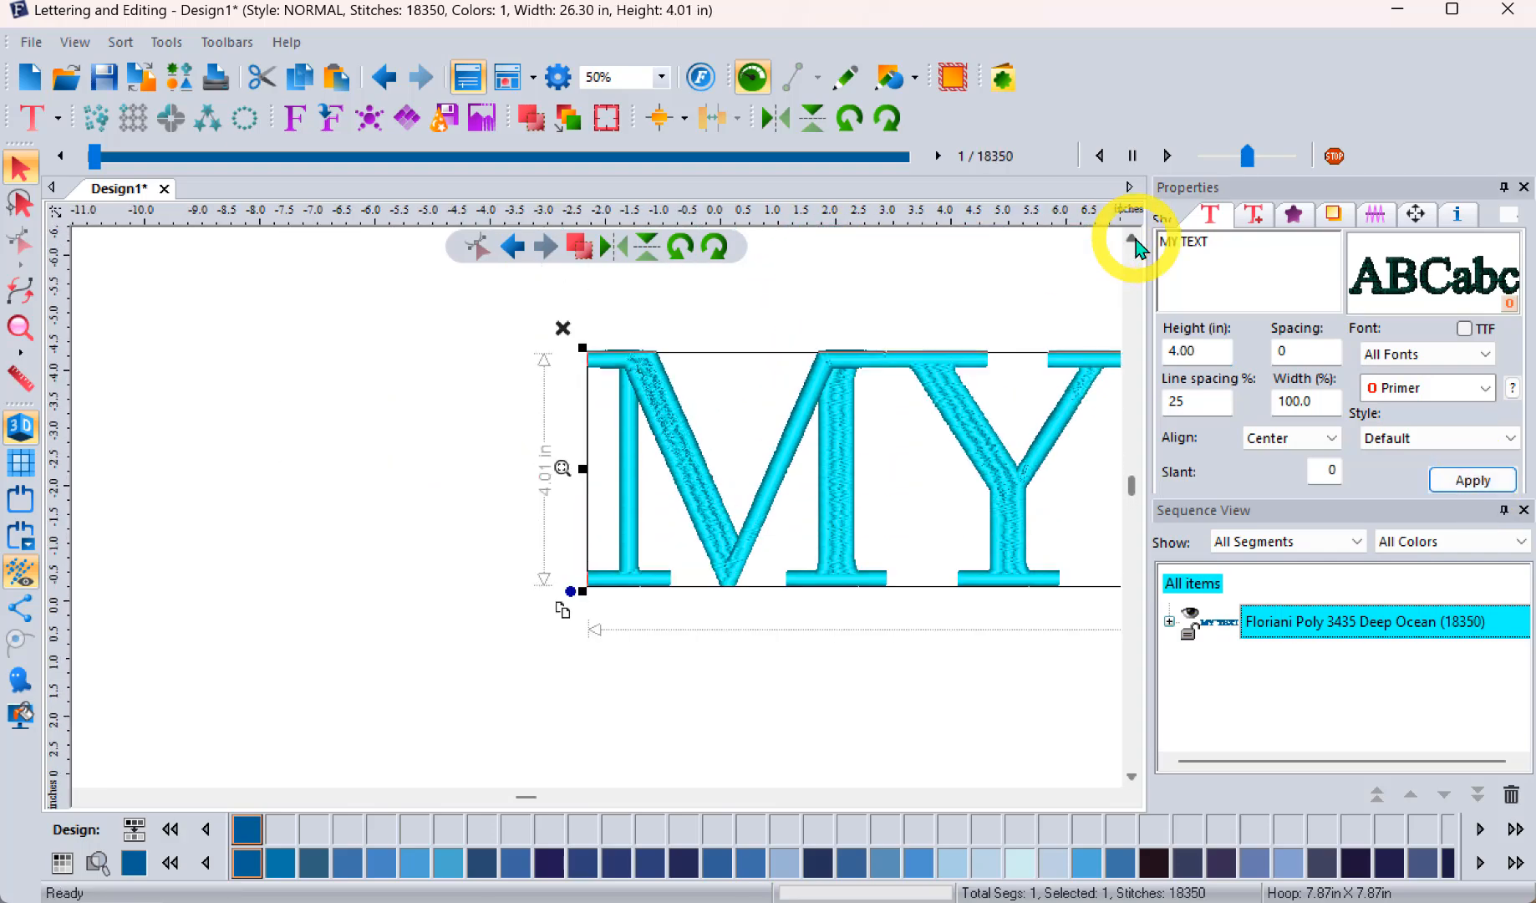
drag(1046, 446, 709, 465)
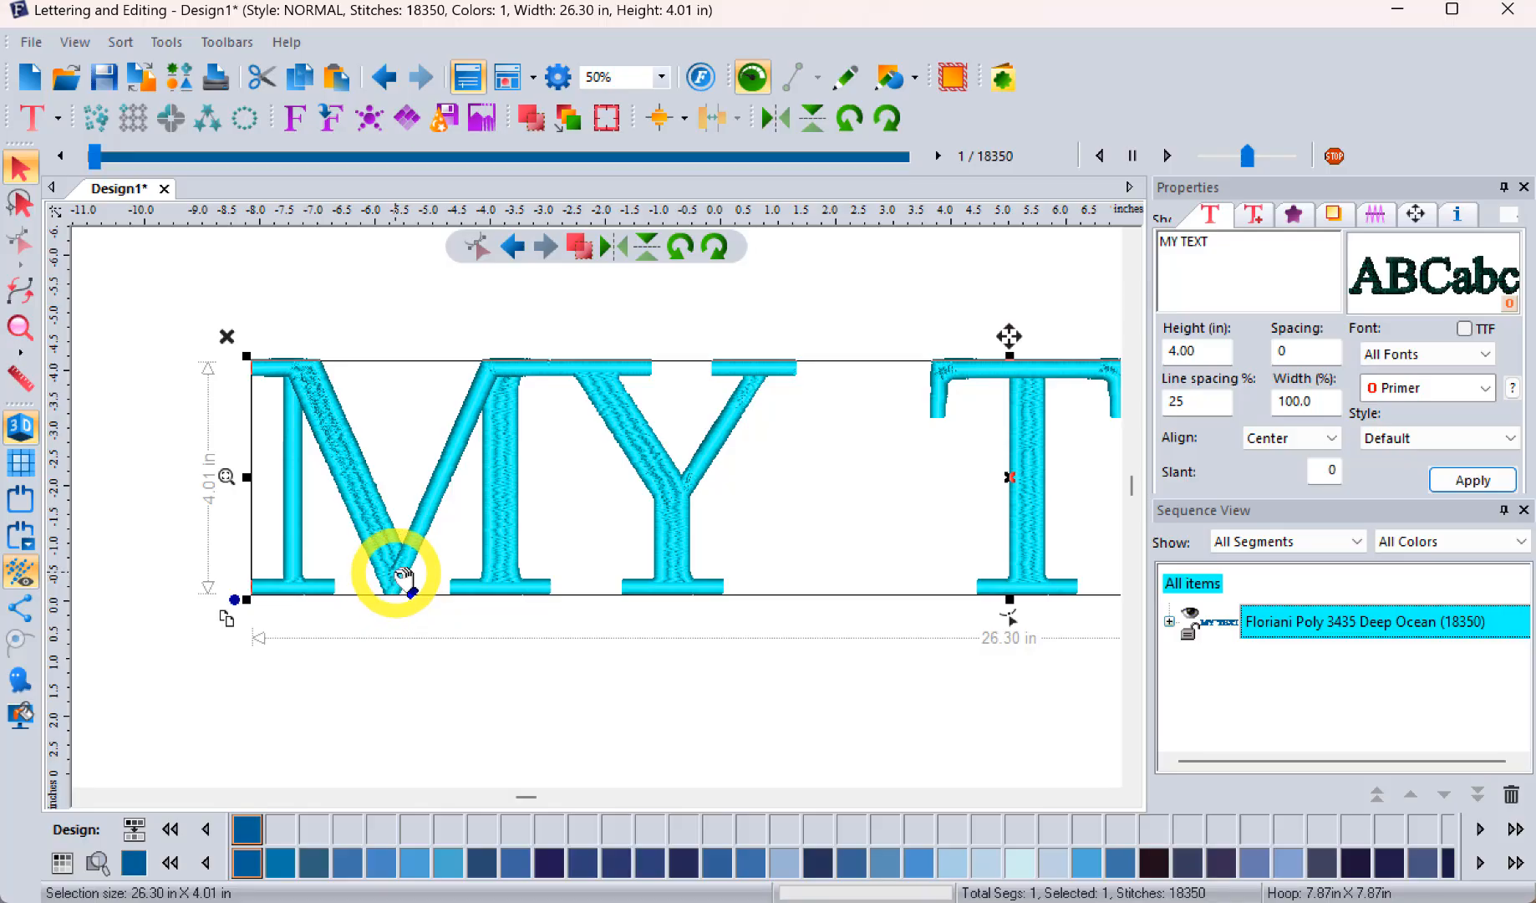
scroll(272, 357, up, 1)
scroll(275, 359, up, 1)
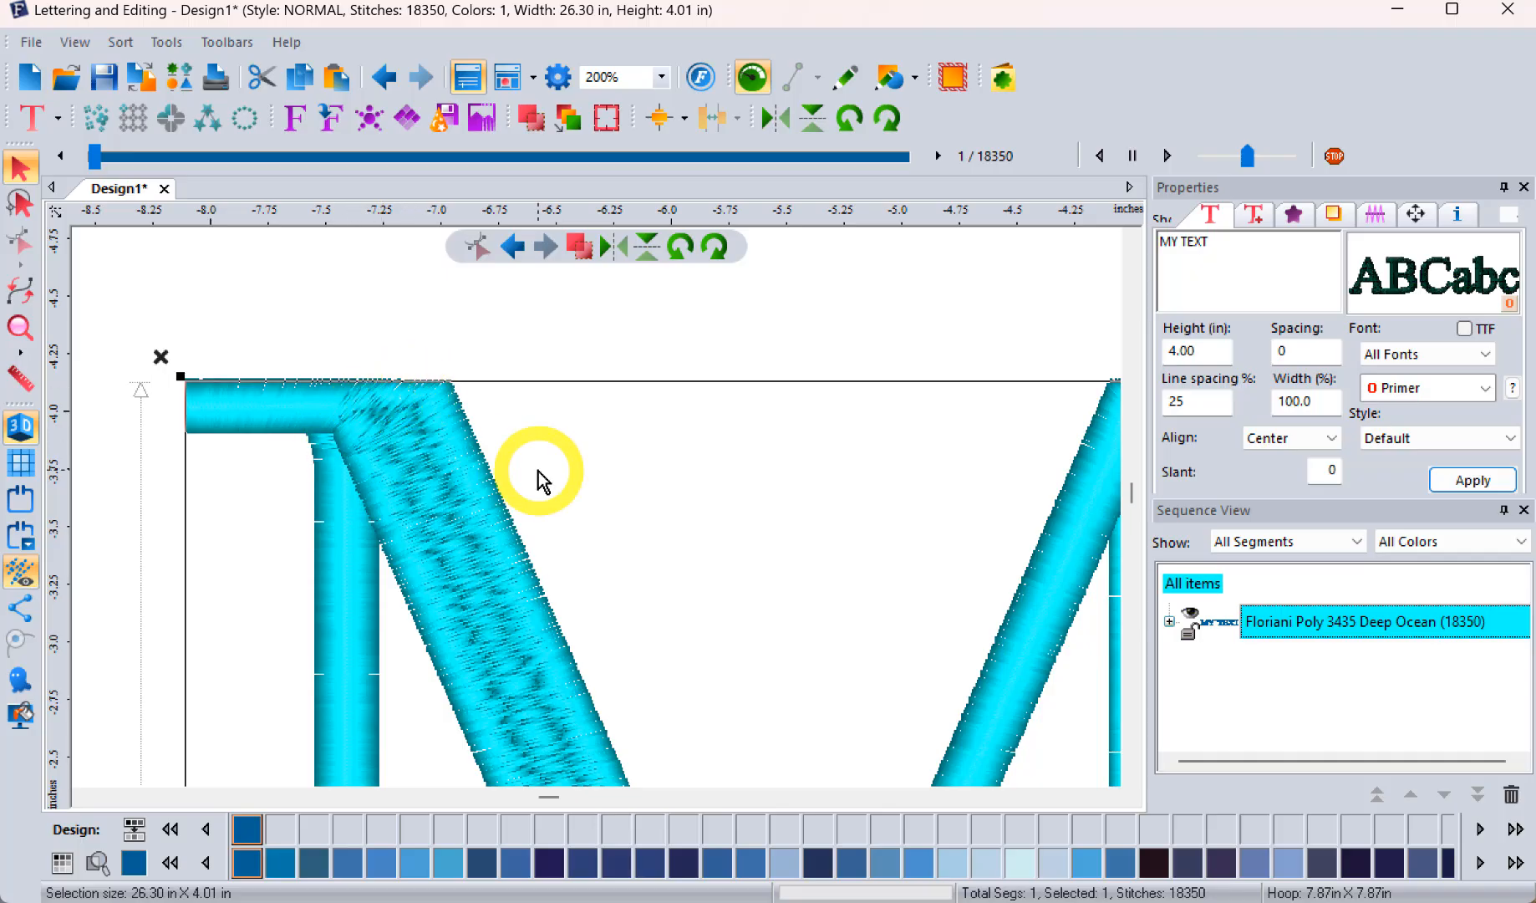
scroll(538, 473, up, 1)
scroll(538, 473, down, 2)
scroll(539, 478, down, 1)
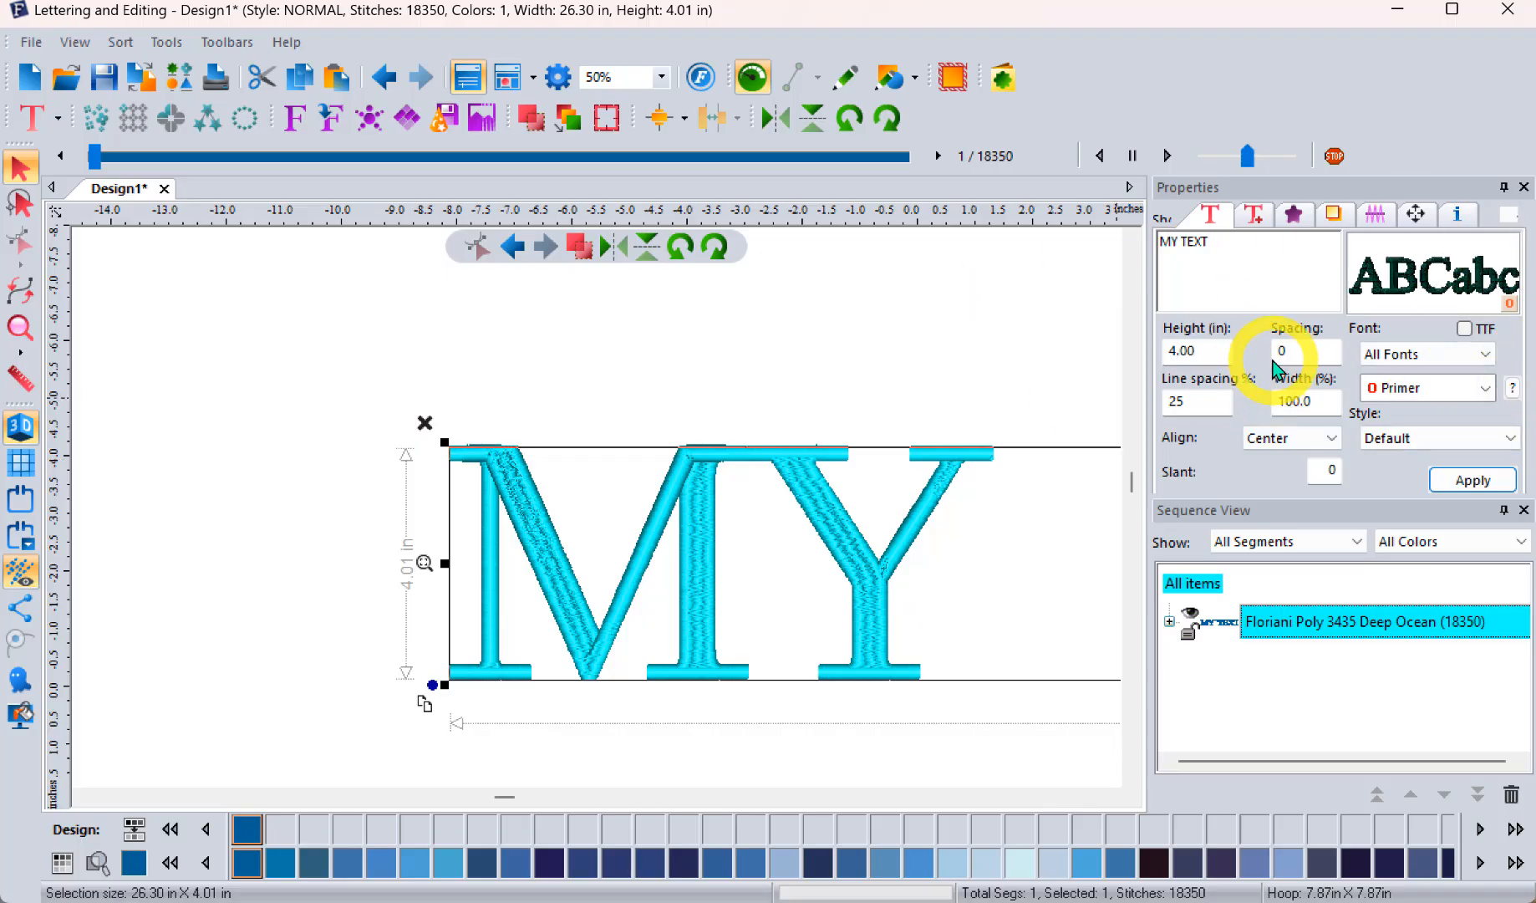
Step: Apply the Smooth stitch pattern to the lettering's standard fill in place of Satin
click(1295, 219)
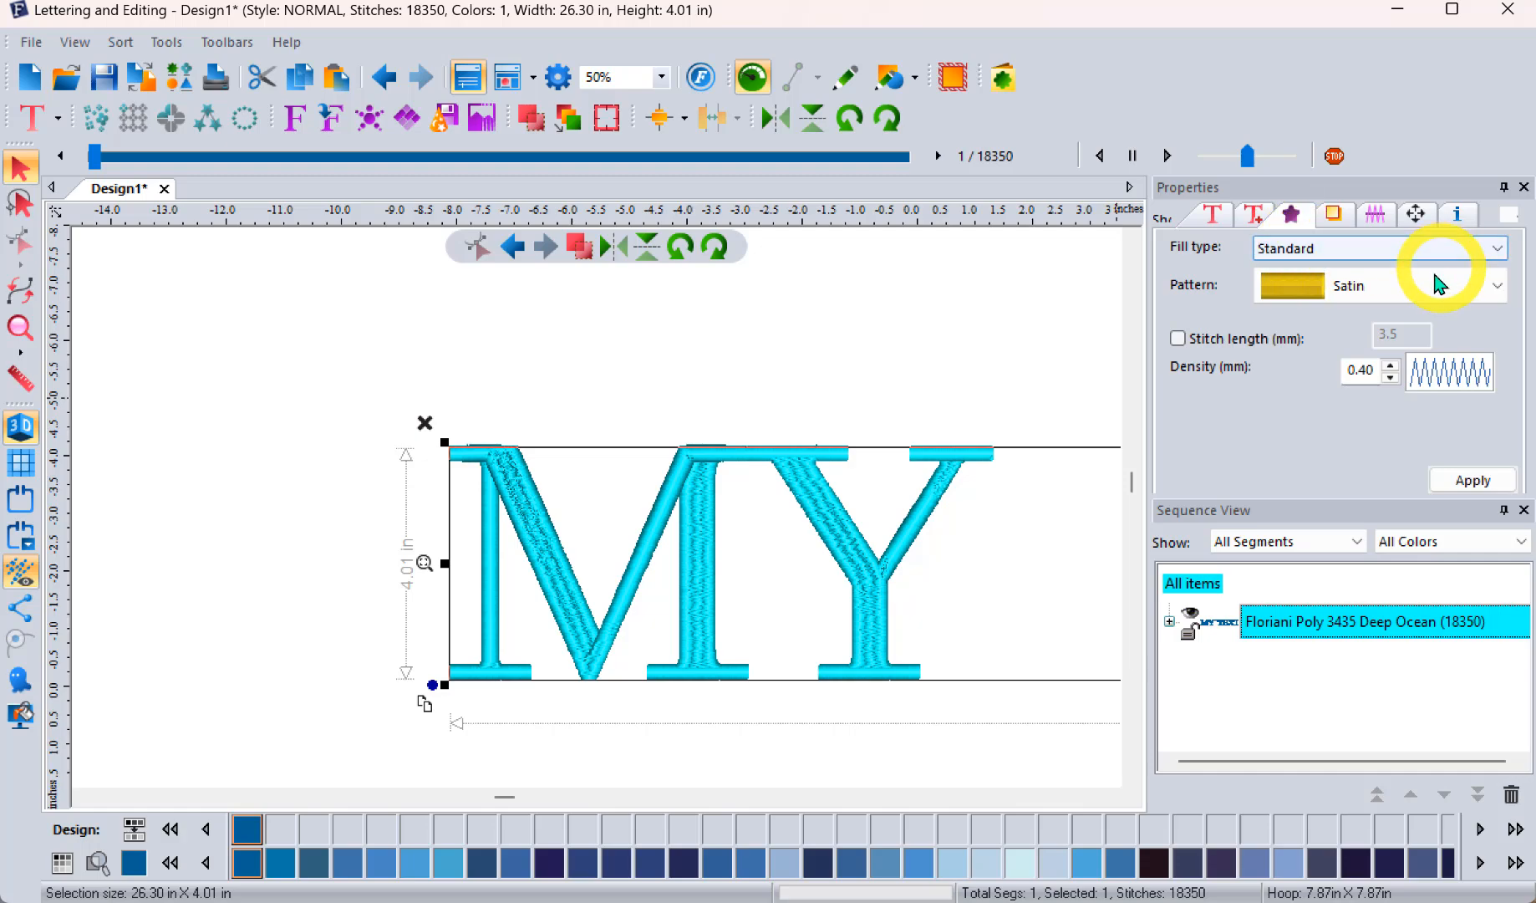
click(1404, 289)
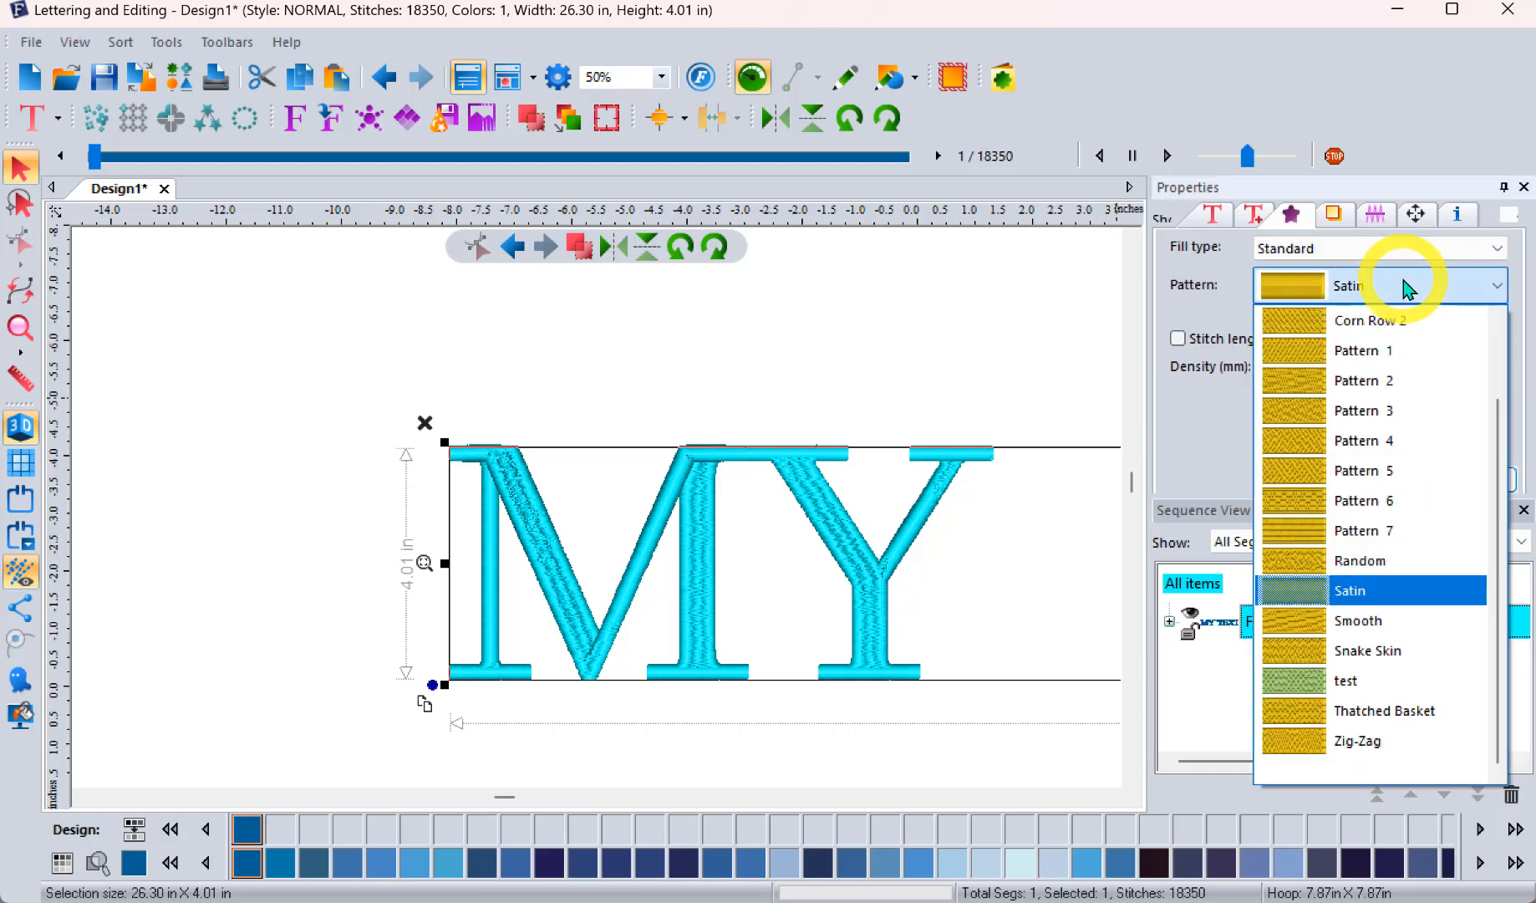
click(1346, 623)
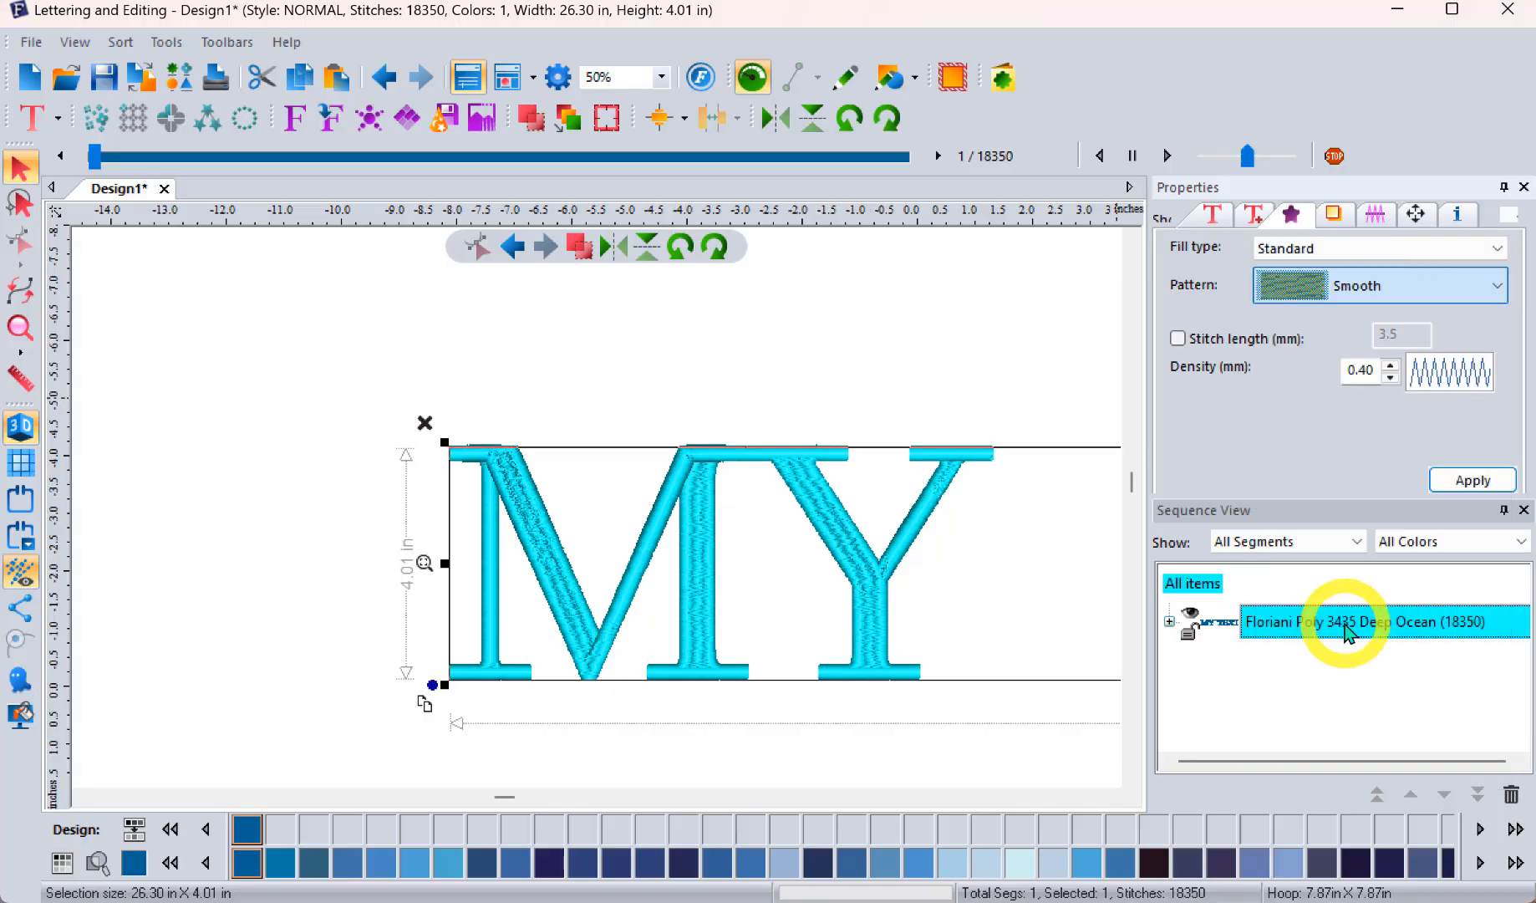
click(1473, 481)
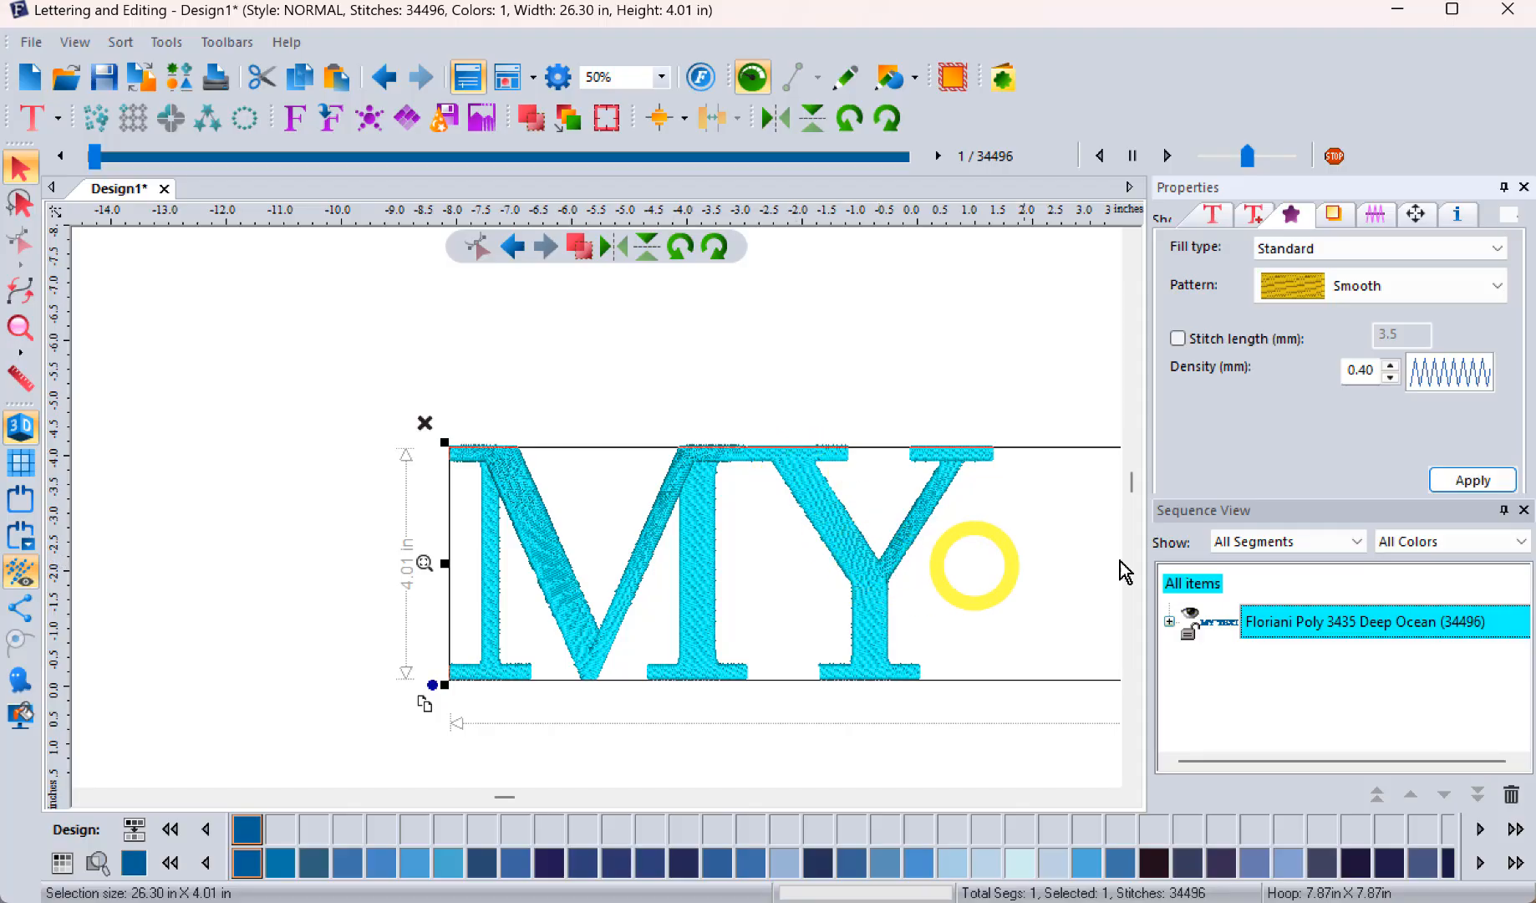
Step: Try Pattern 4 as the lettering's fill pattern and inspect its stitches on the M
click(1387, 289)
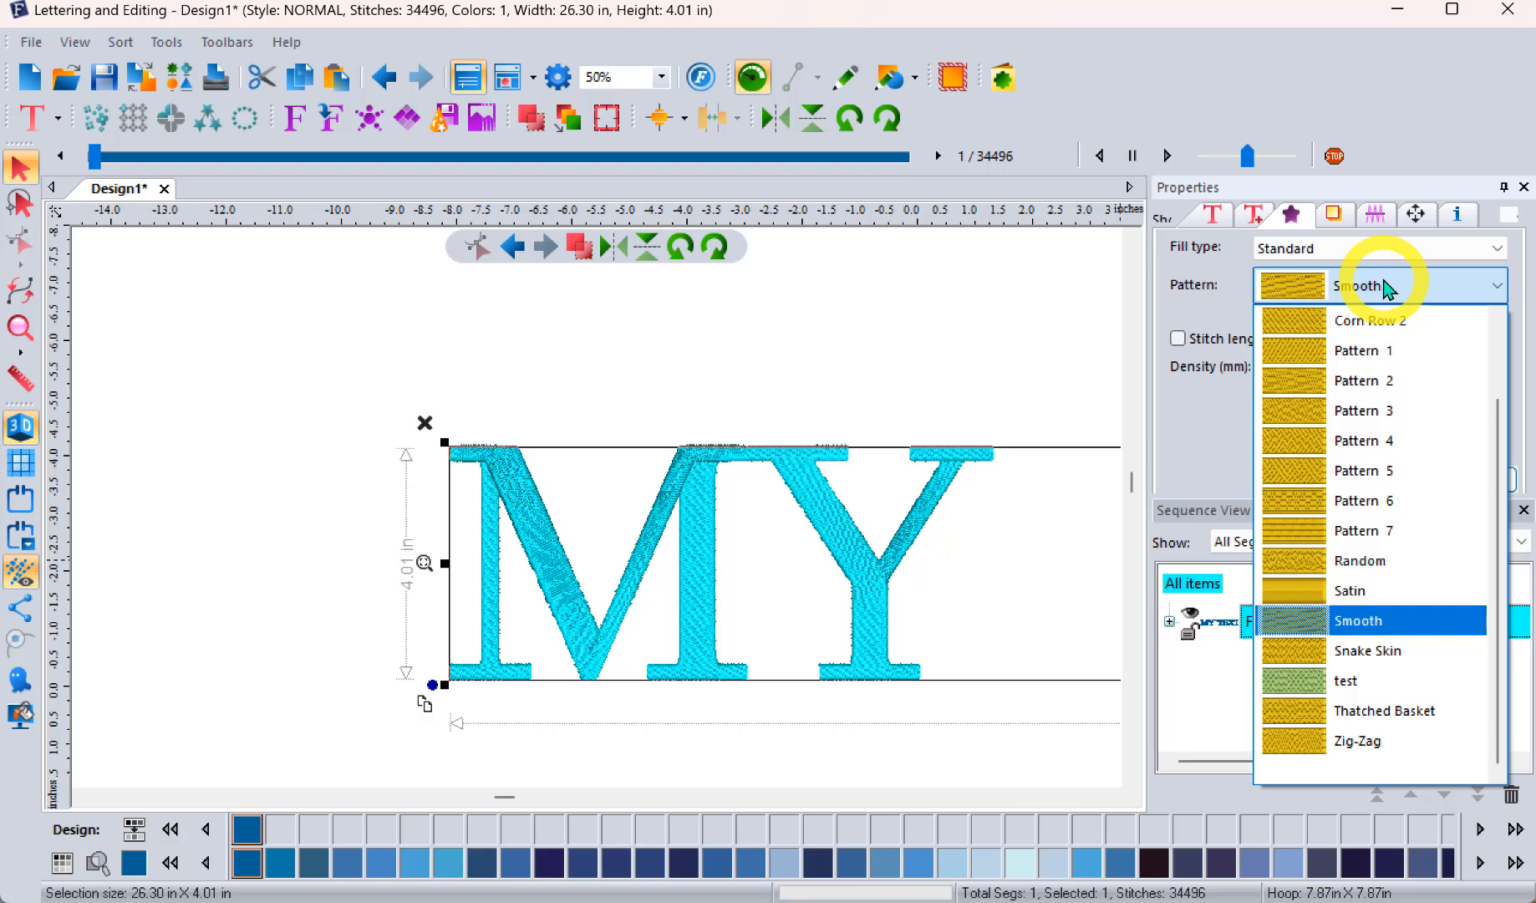
click(1337, 440)
click(1476, 482)
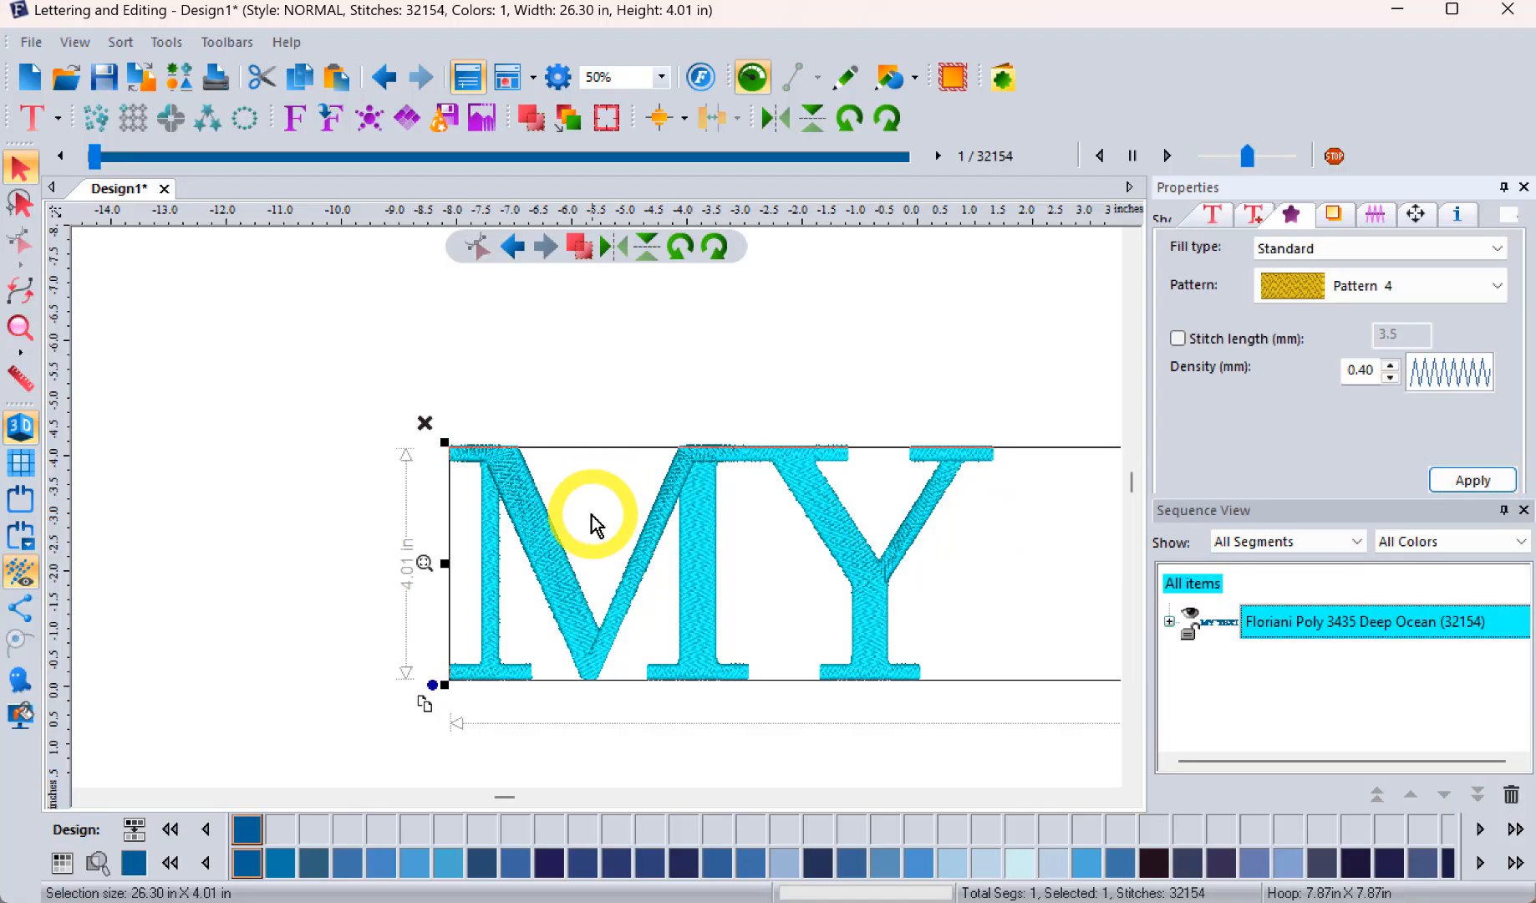
scroll(539, 522, up, 2)
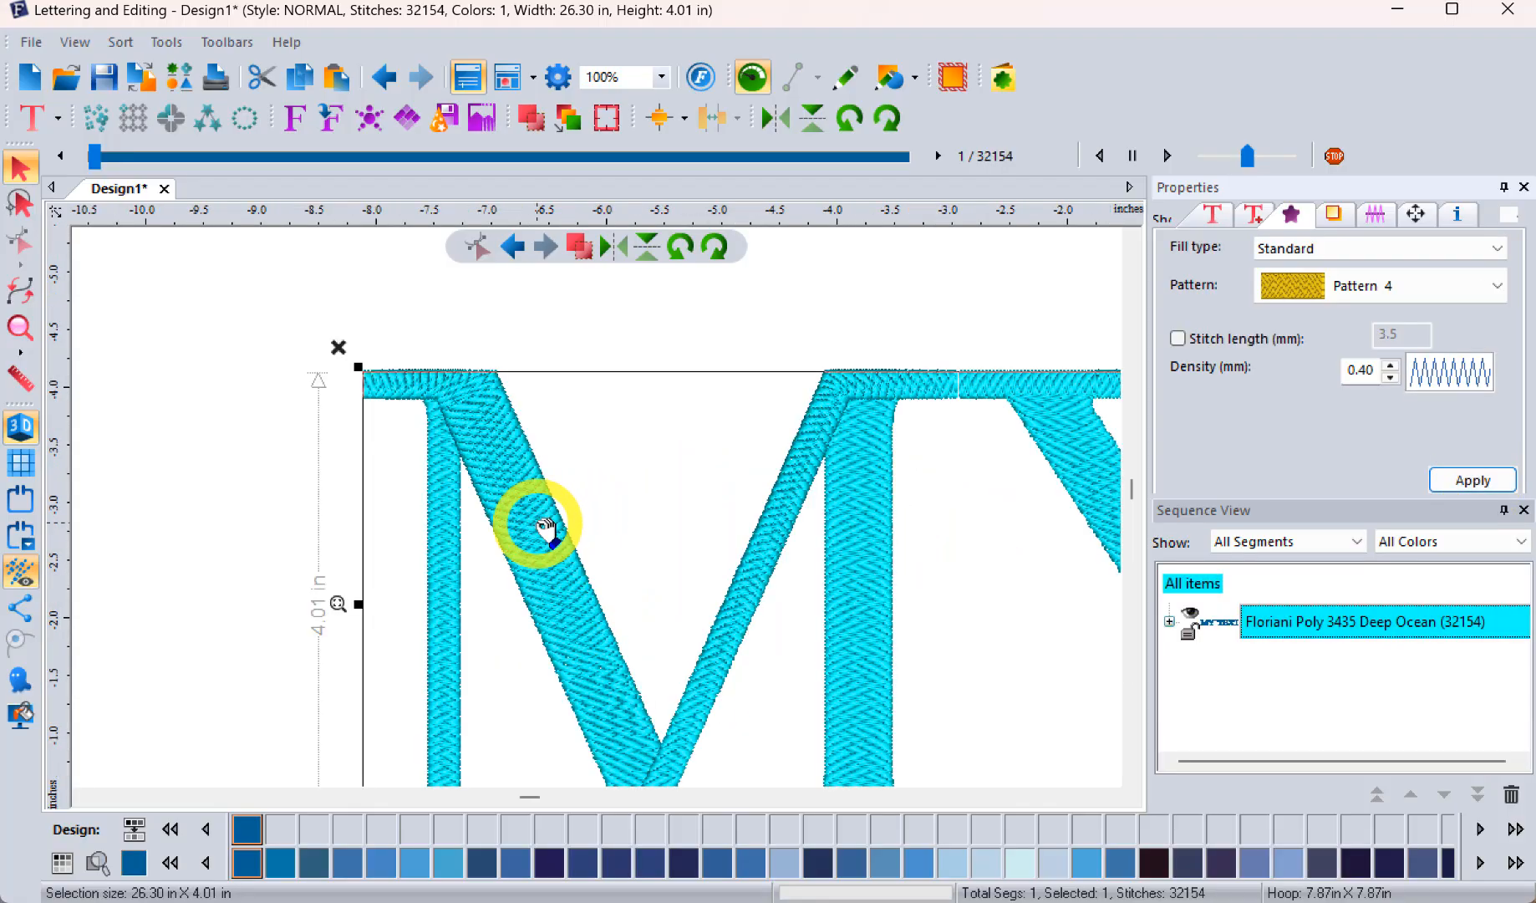
scroll(548, 527, up, 1)
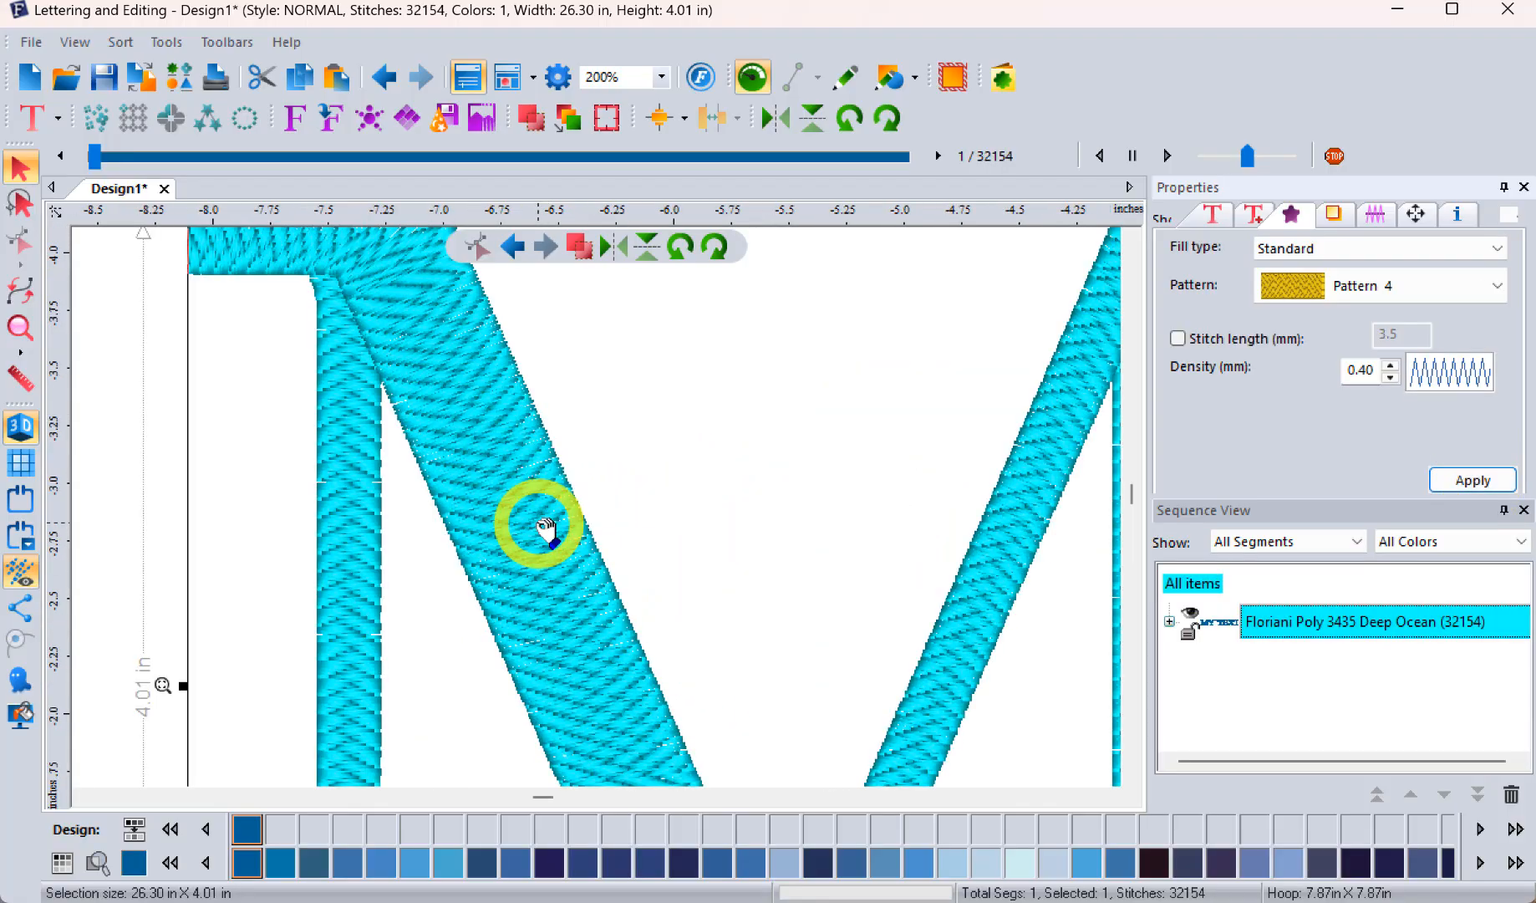
Step: Try the Snake Skin pattern as the lettering's fill
click(1424, 292)
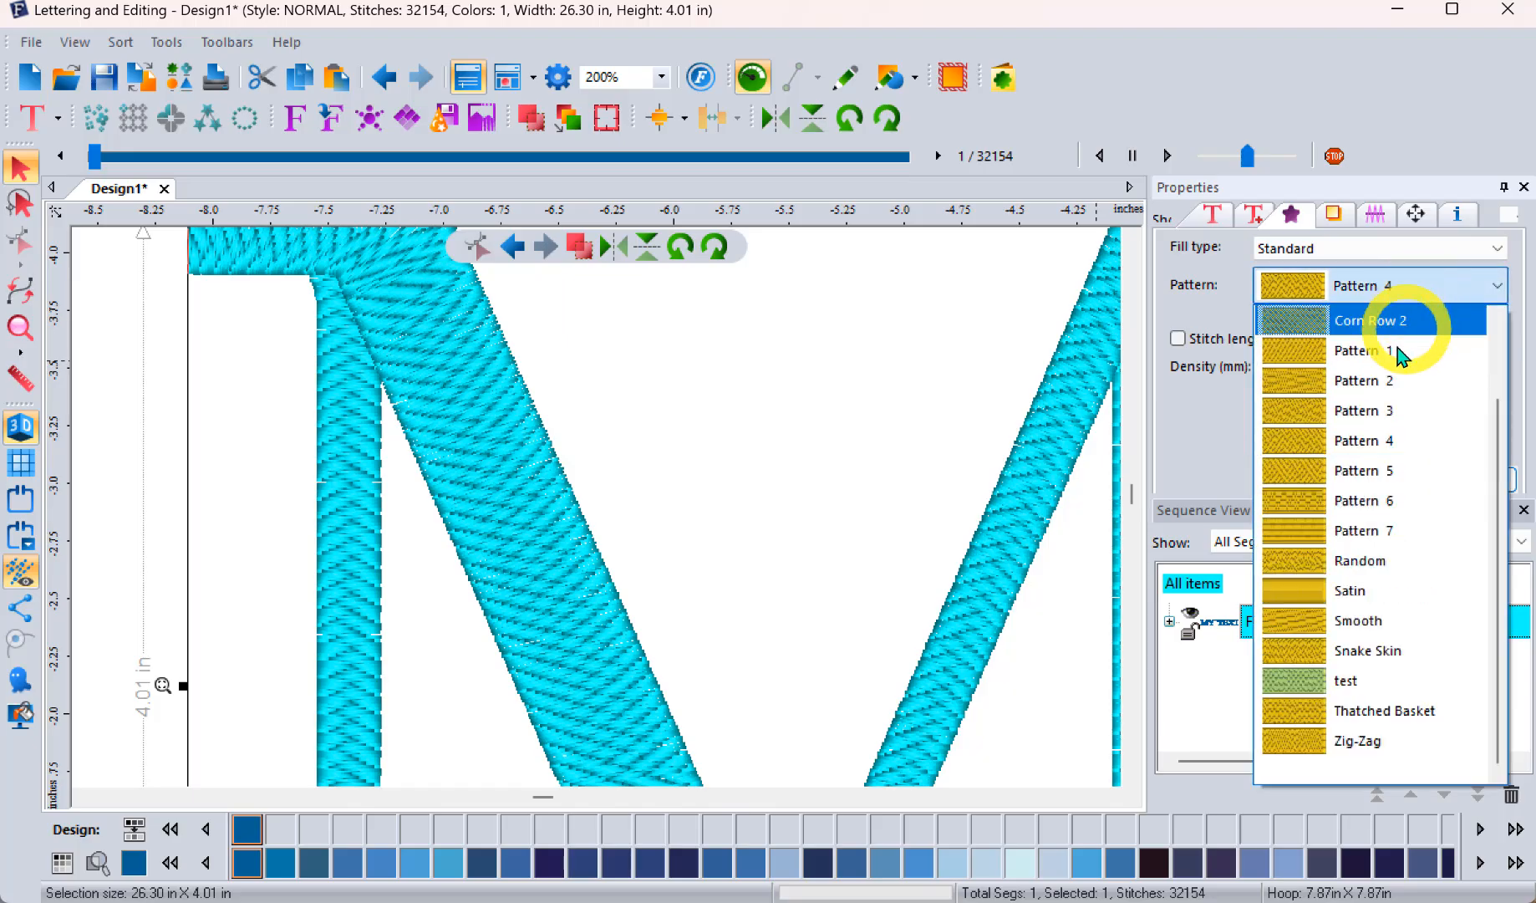
click(1337, 650)
click(1464, 484)
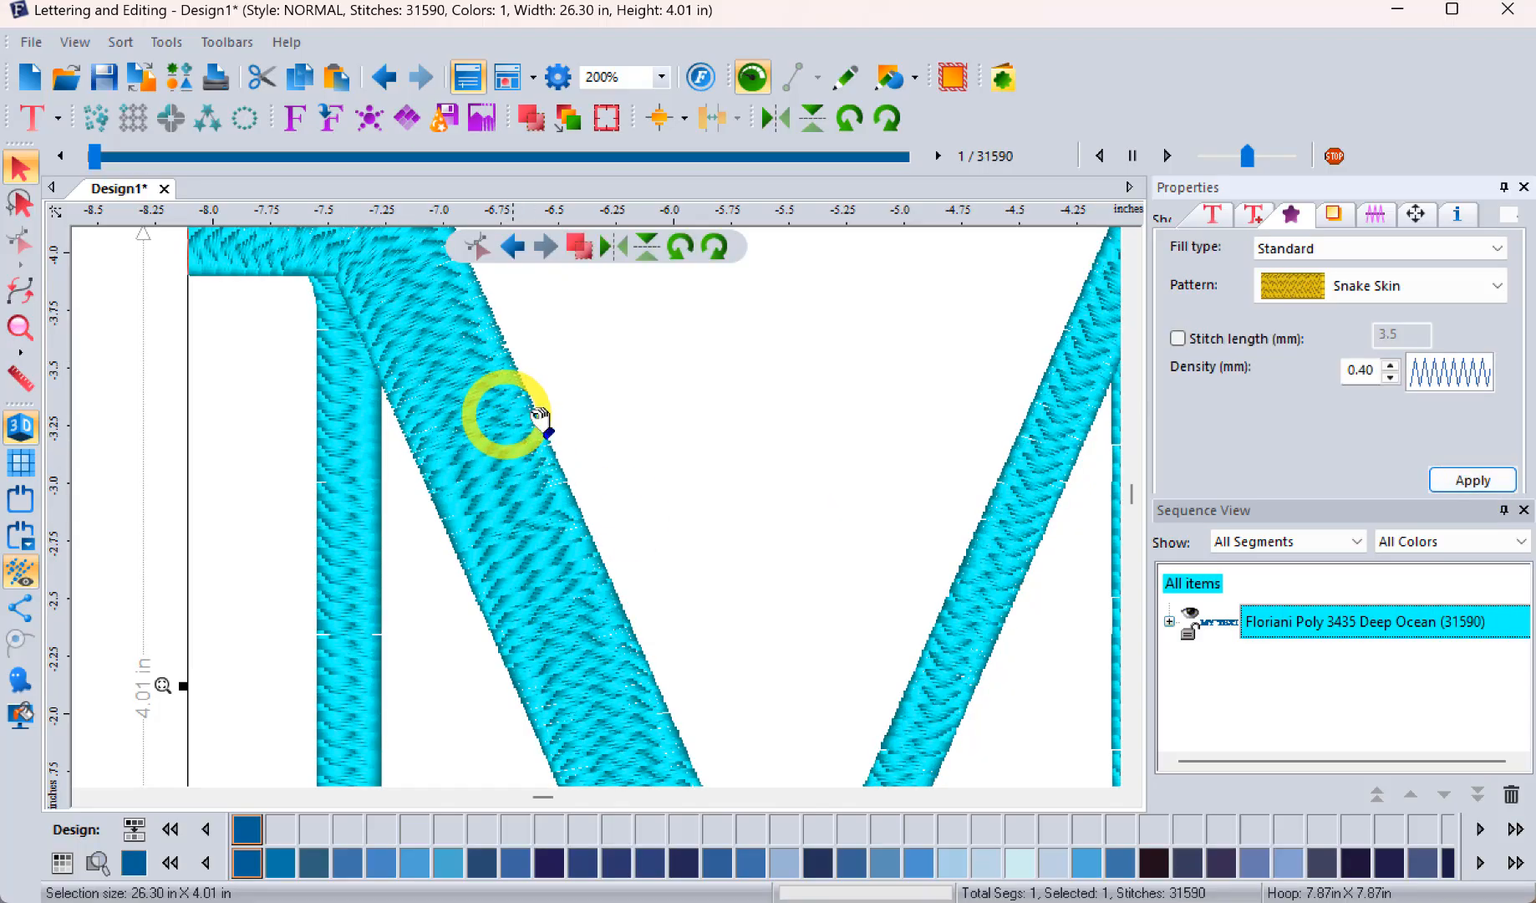
Step: Apply Pattern 2 as the lettering's fill pattern and inspect the stitches on the M's diagonal stroke
click(1347, 289)
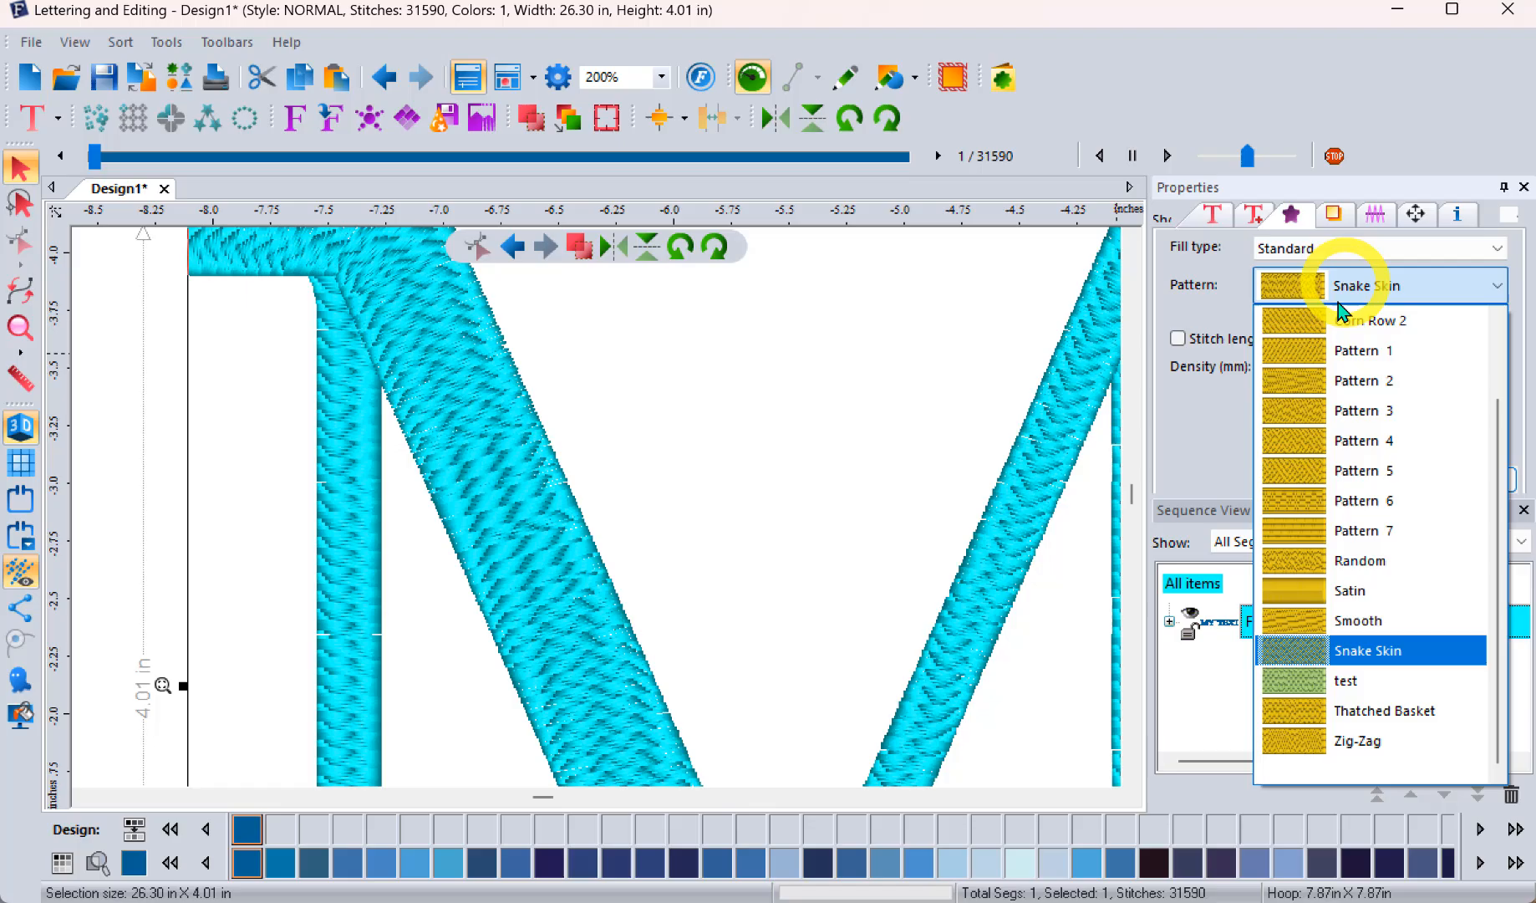
click(1337, 380)
click(1475, 484)
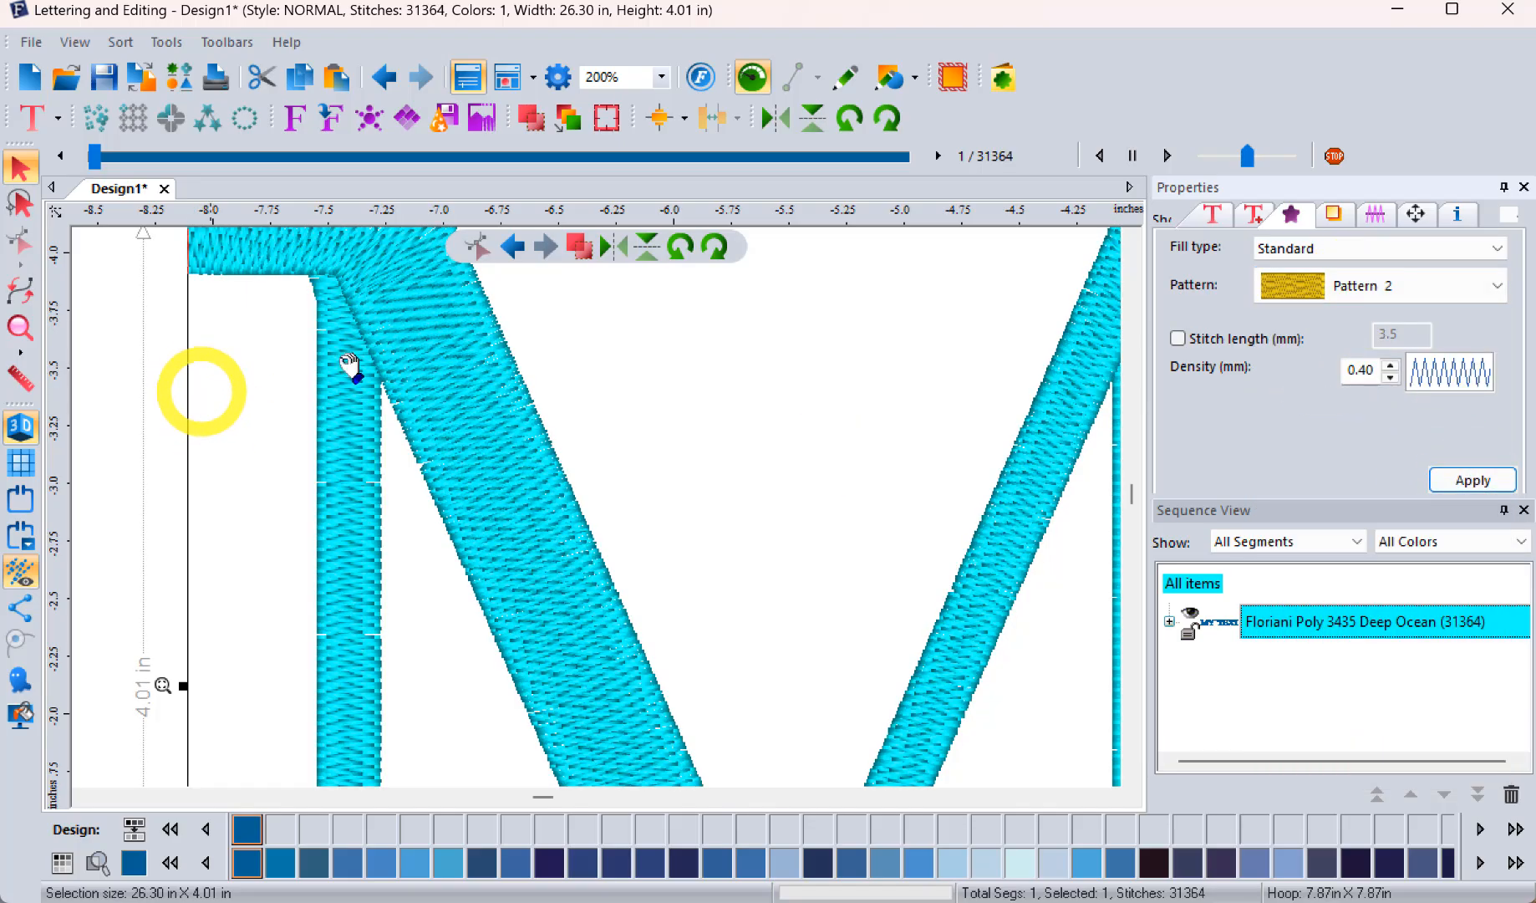
scroll(630, 535, up, 2)
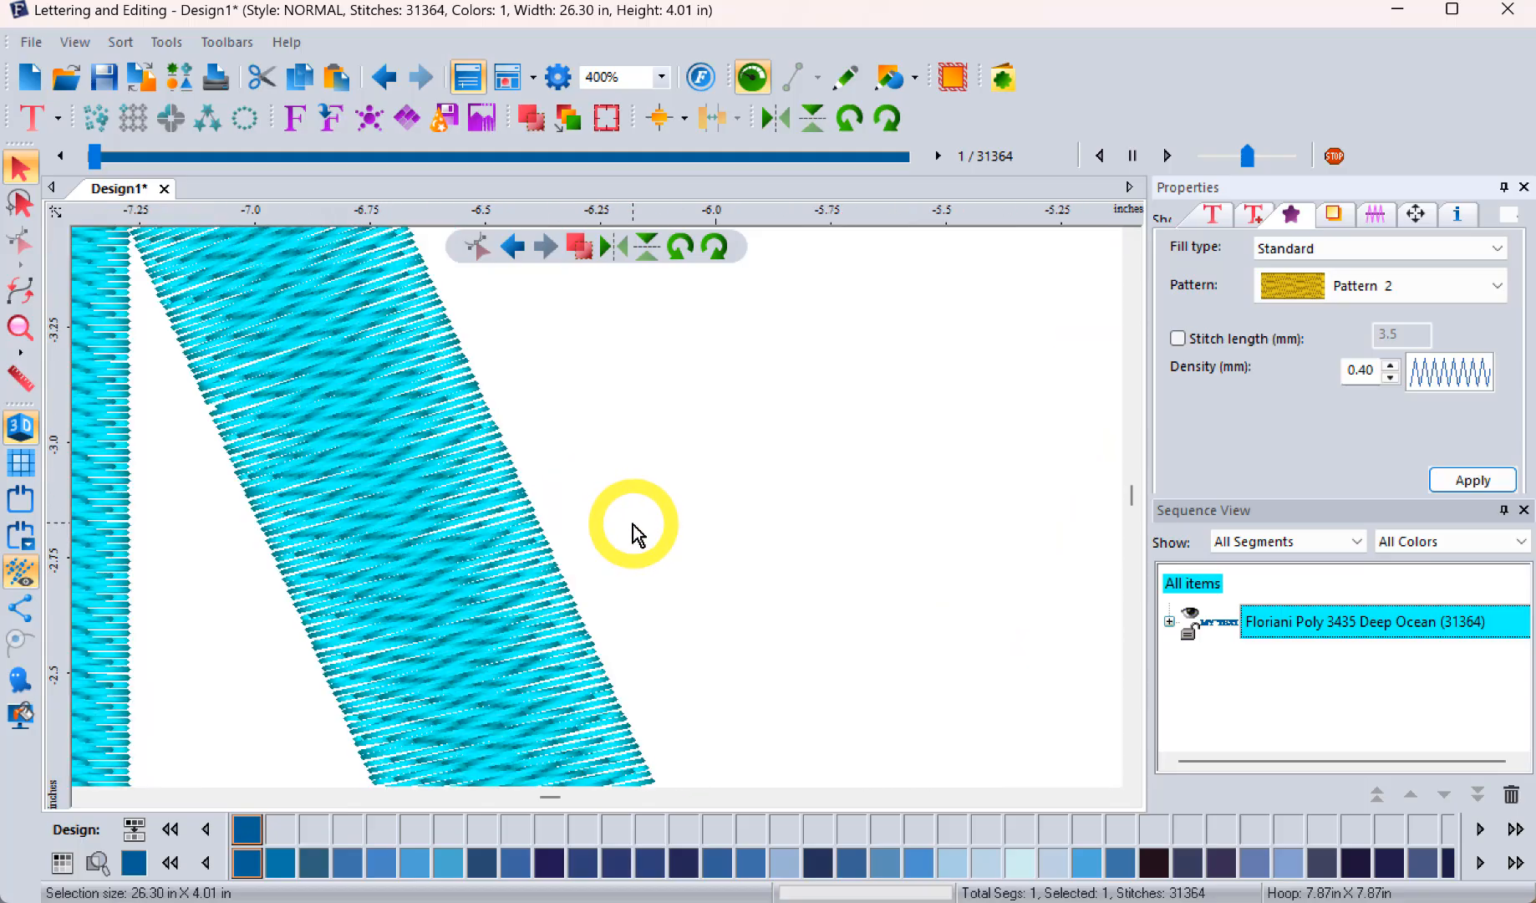
scroll(633, 535, down, 2)
scroll(634, 530, down, 1)
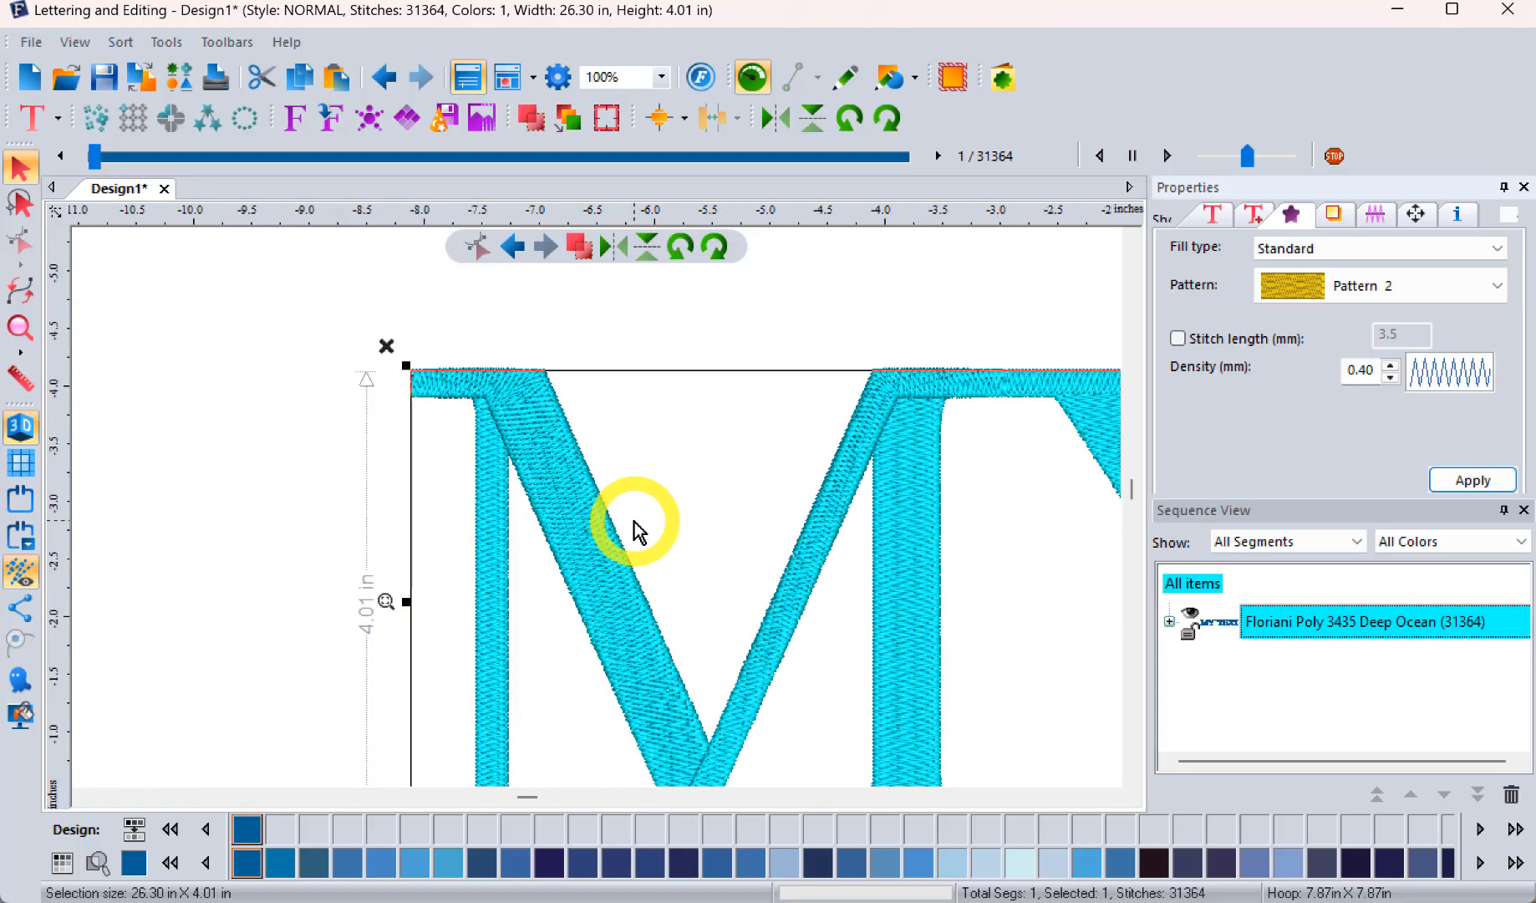
scroll(634, 530, down, 1)
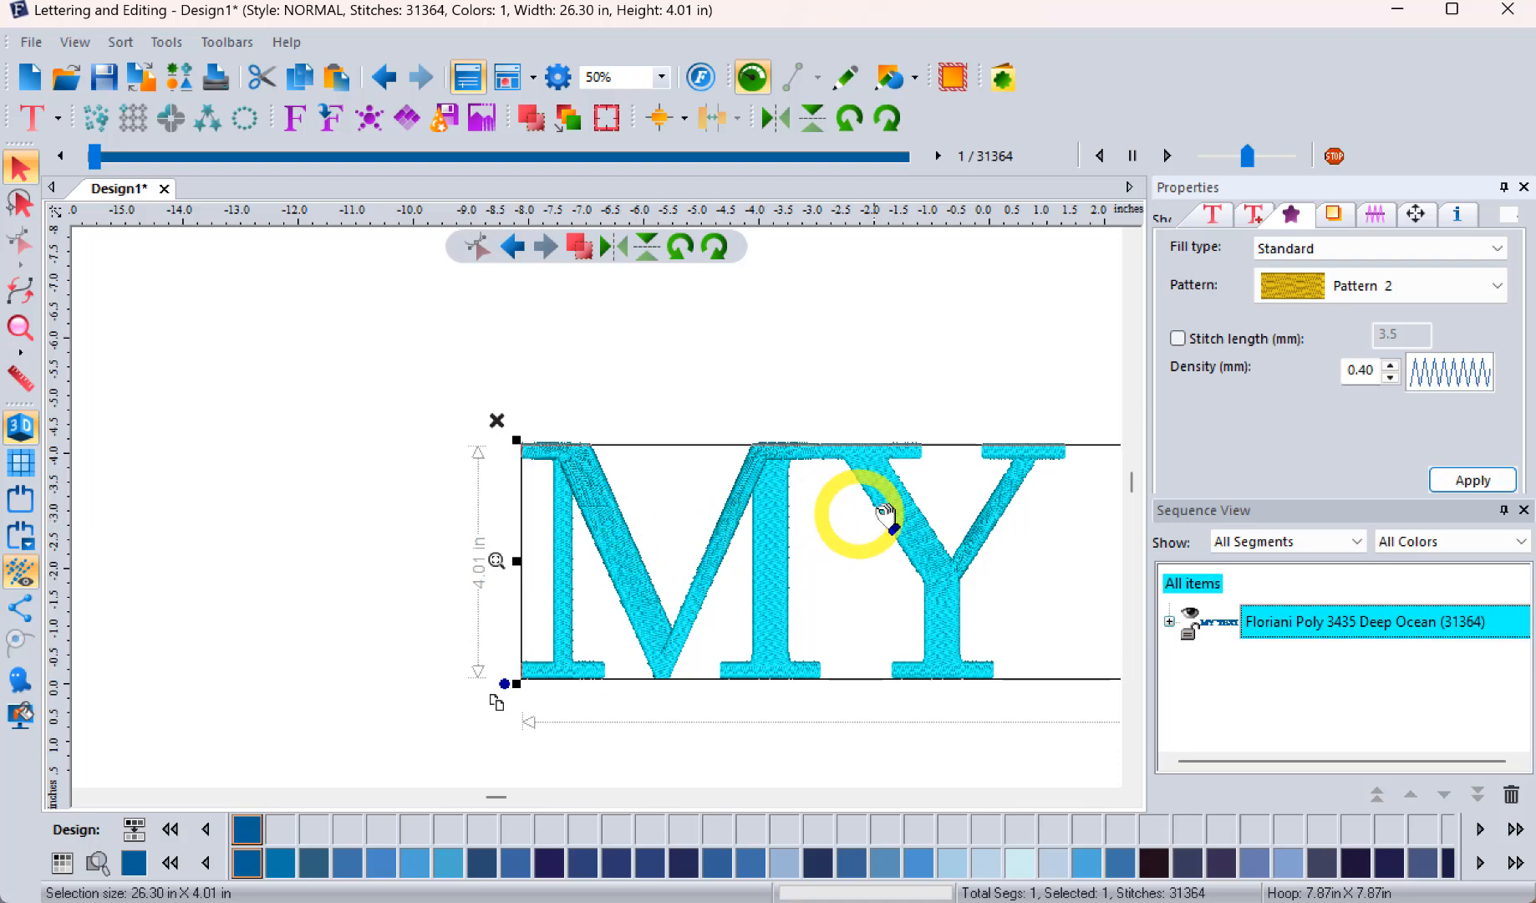
Step: Check the lettering's underlay options and preview its stitching sequence across the letters
drag(891, 514, 545, 478)
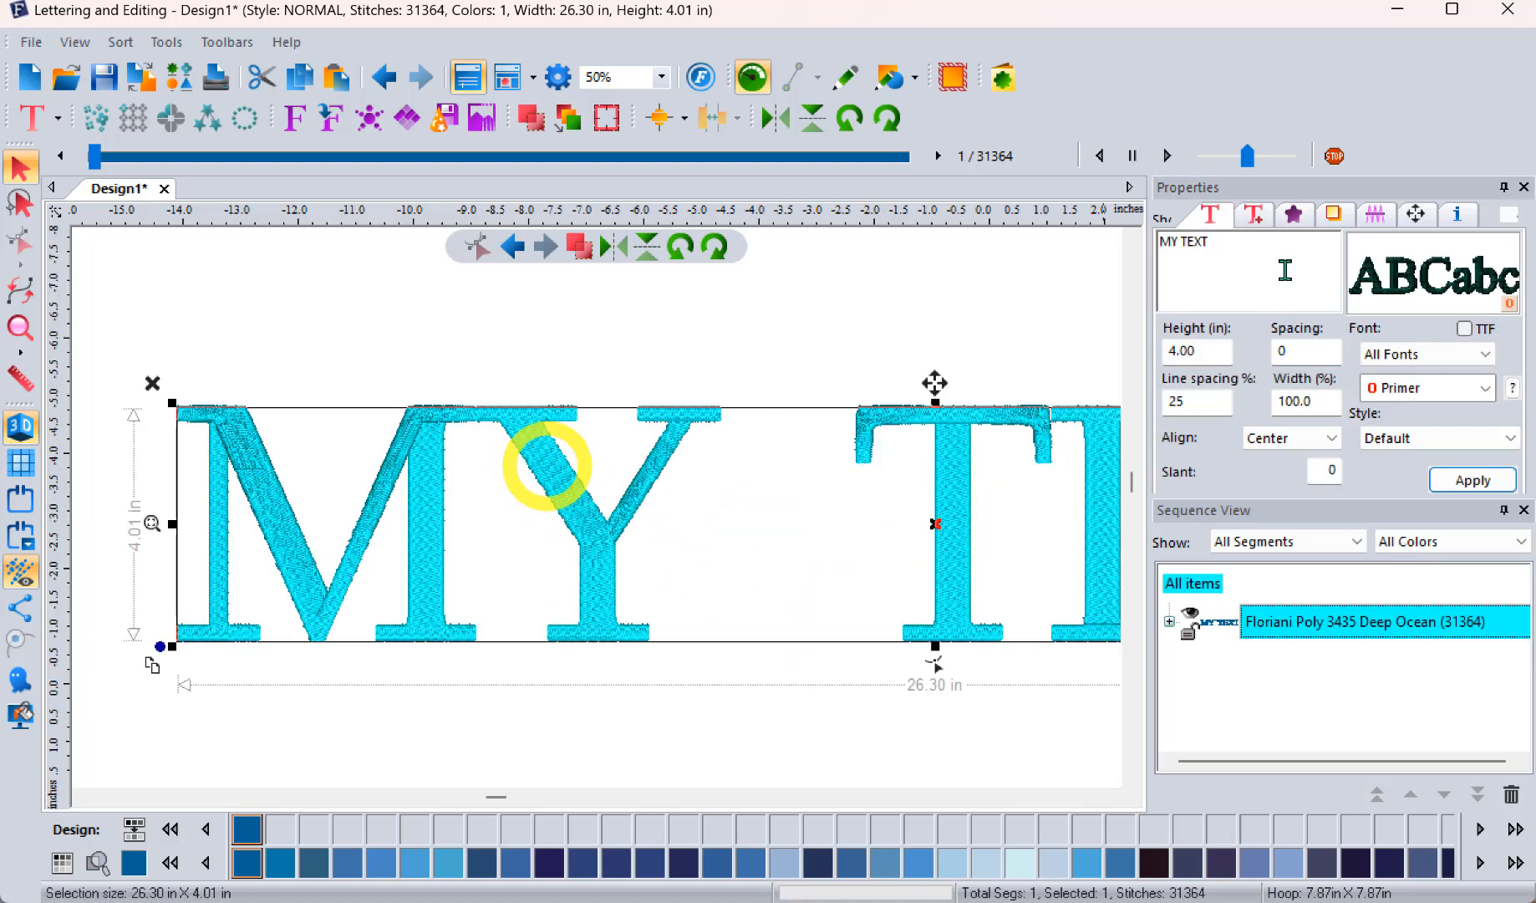
click(1332, 219)
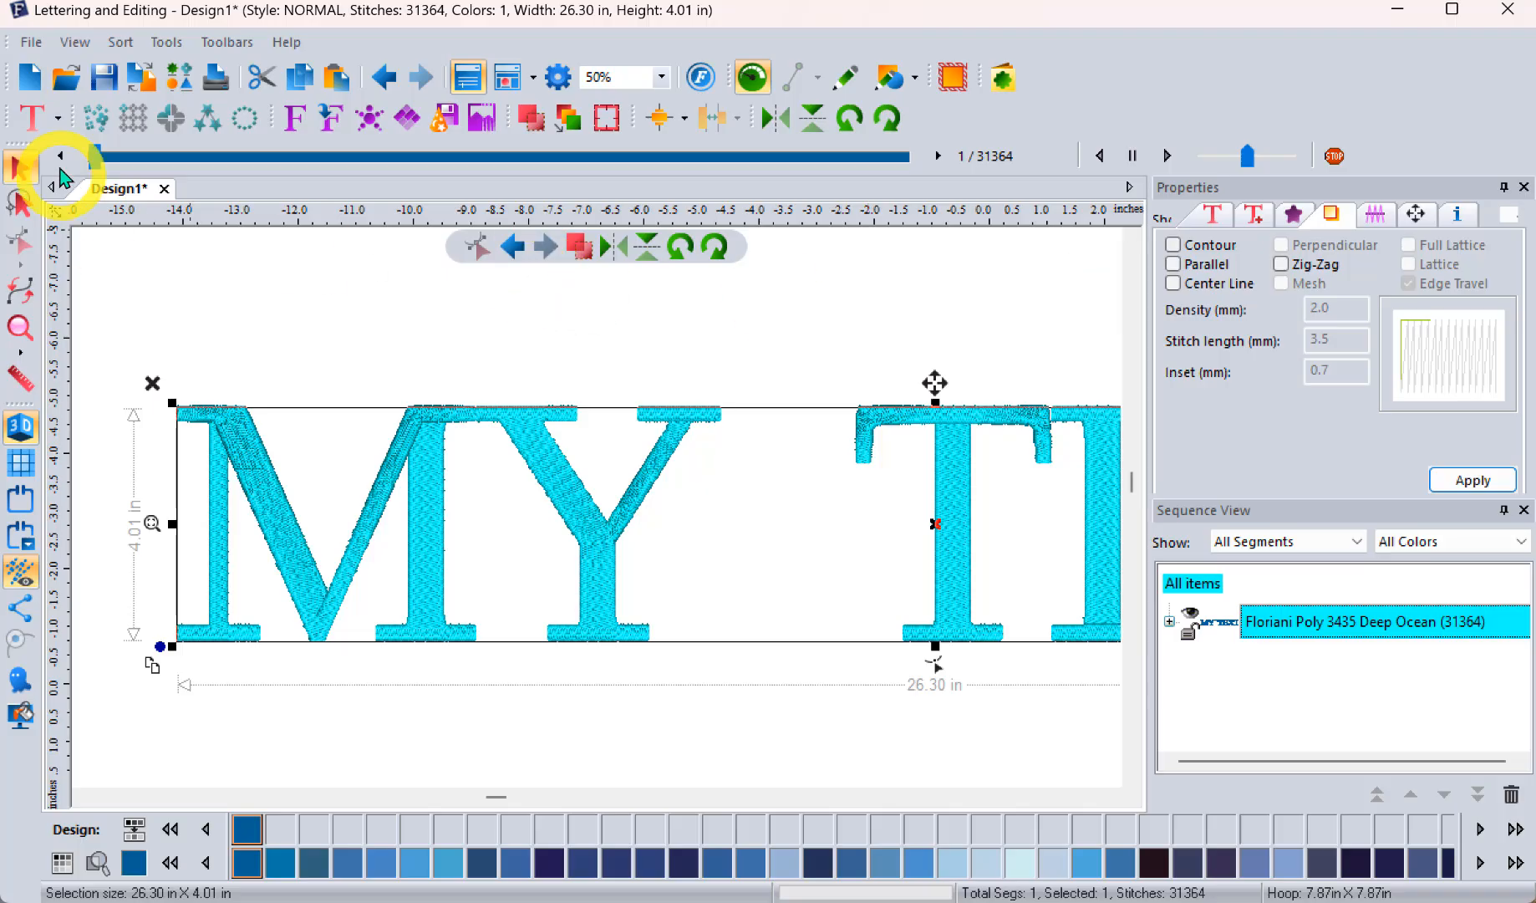
click(108, 157)
mouse_move(107, 156)
mouse_down()
mouse_move(258, 191)
mouse_move(305, 176)
mouse_move(554, 189)
mouse_up()
Step: Reselect the lettering and add a Contour underlay to it
click(1287, 618)
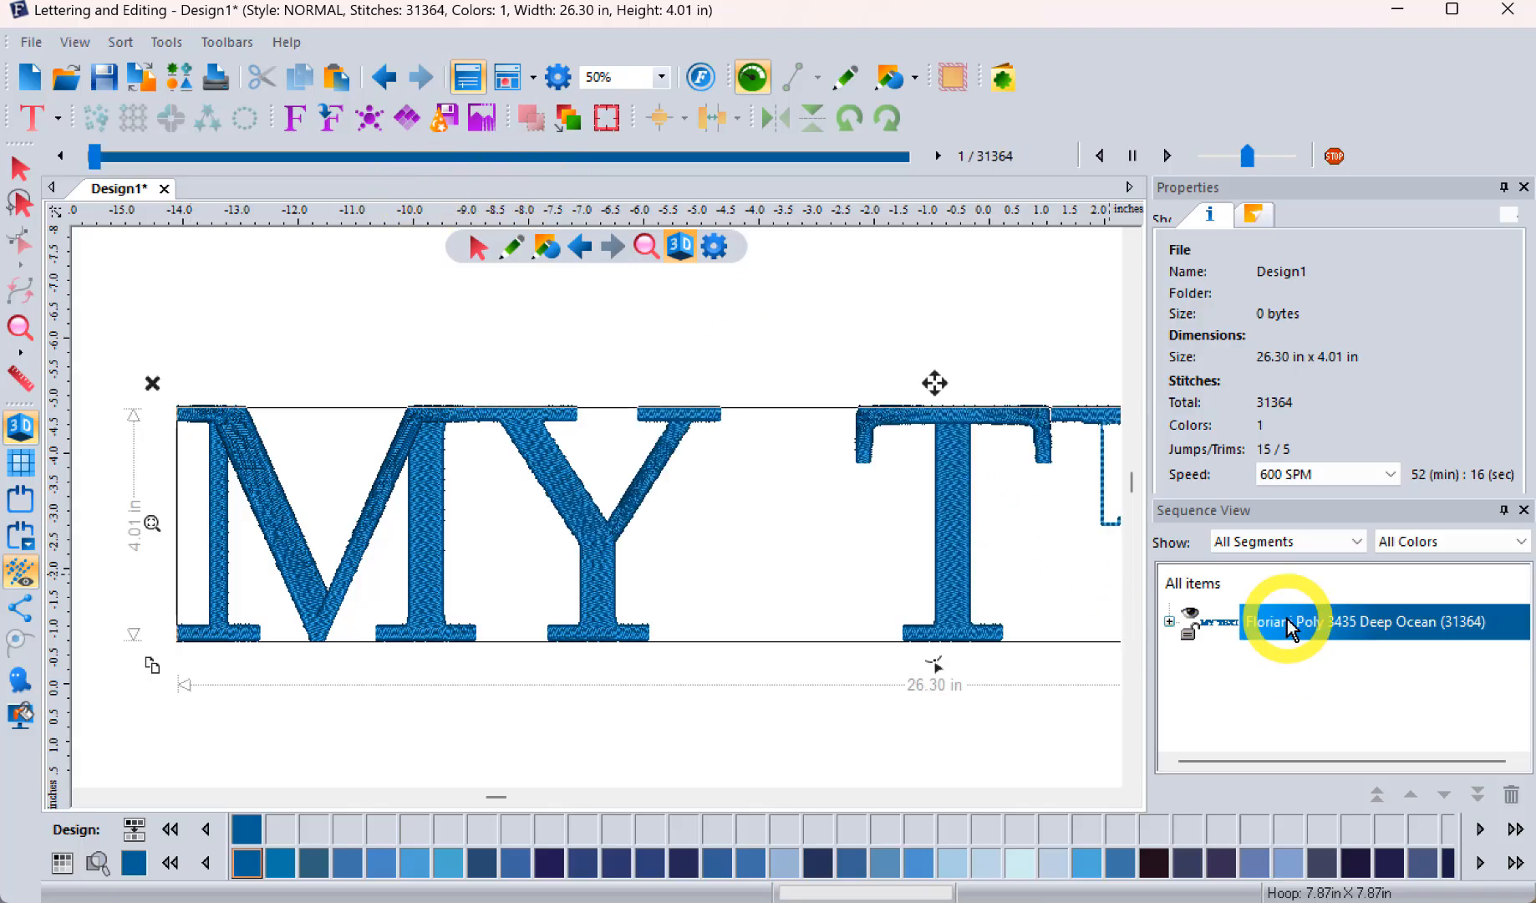
click(1334, 215)
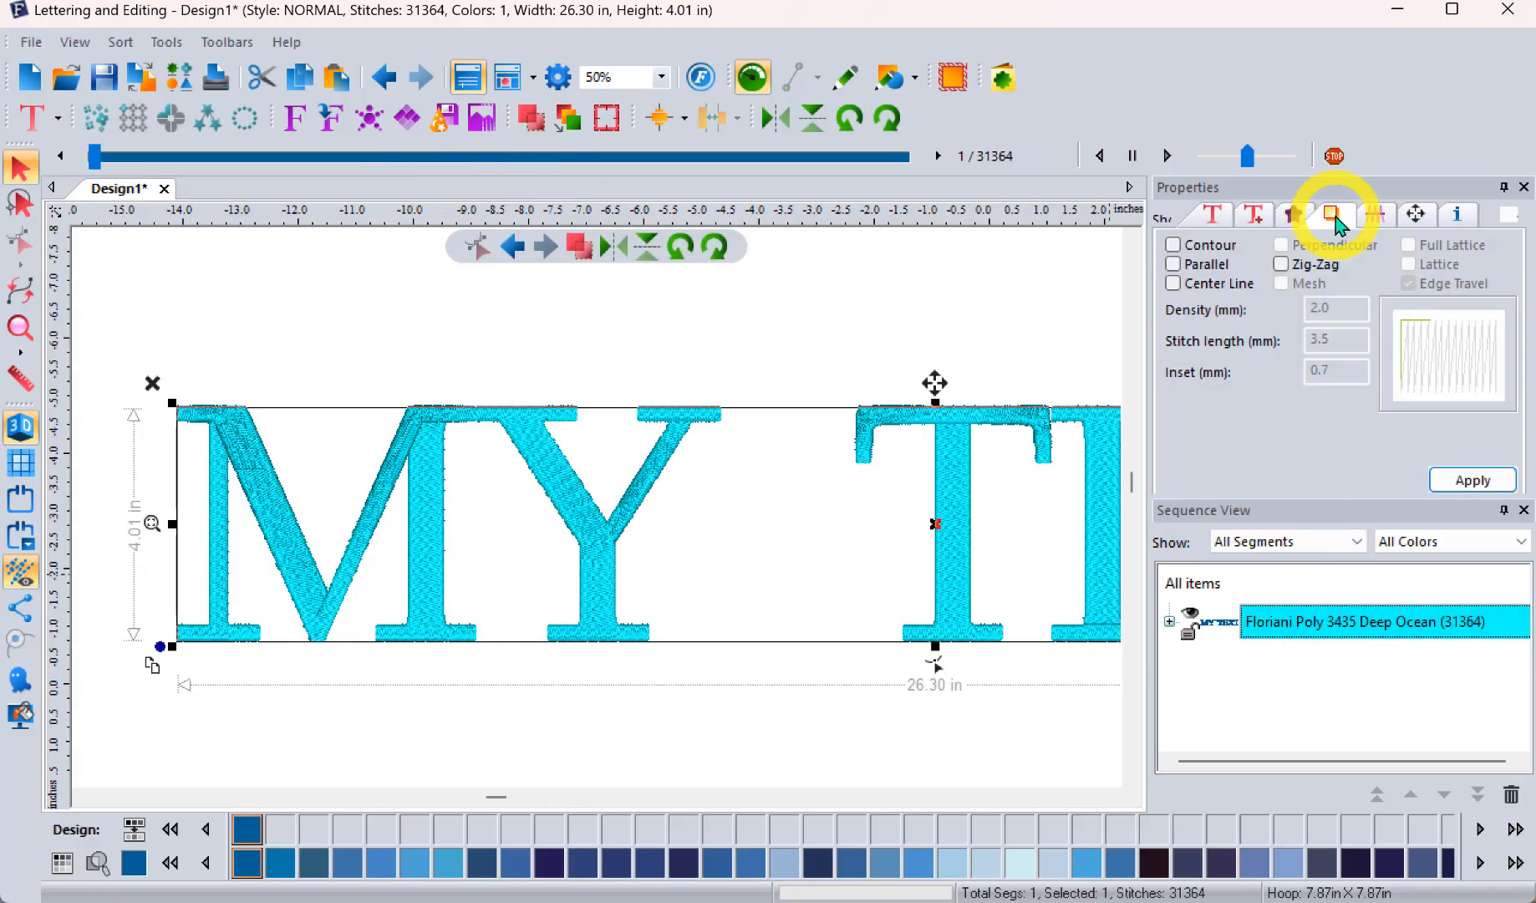
click(1174, 245)
click(1469, 483)
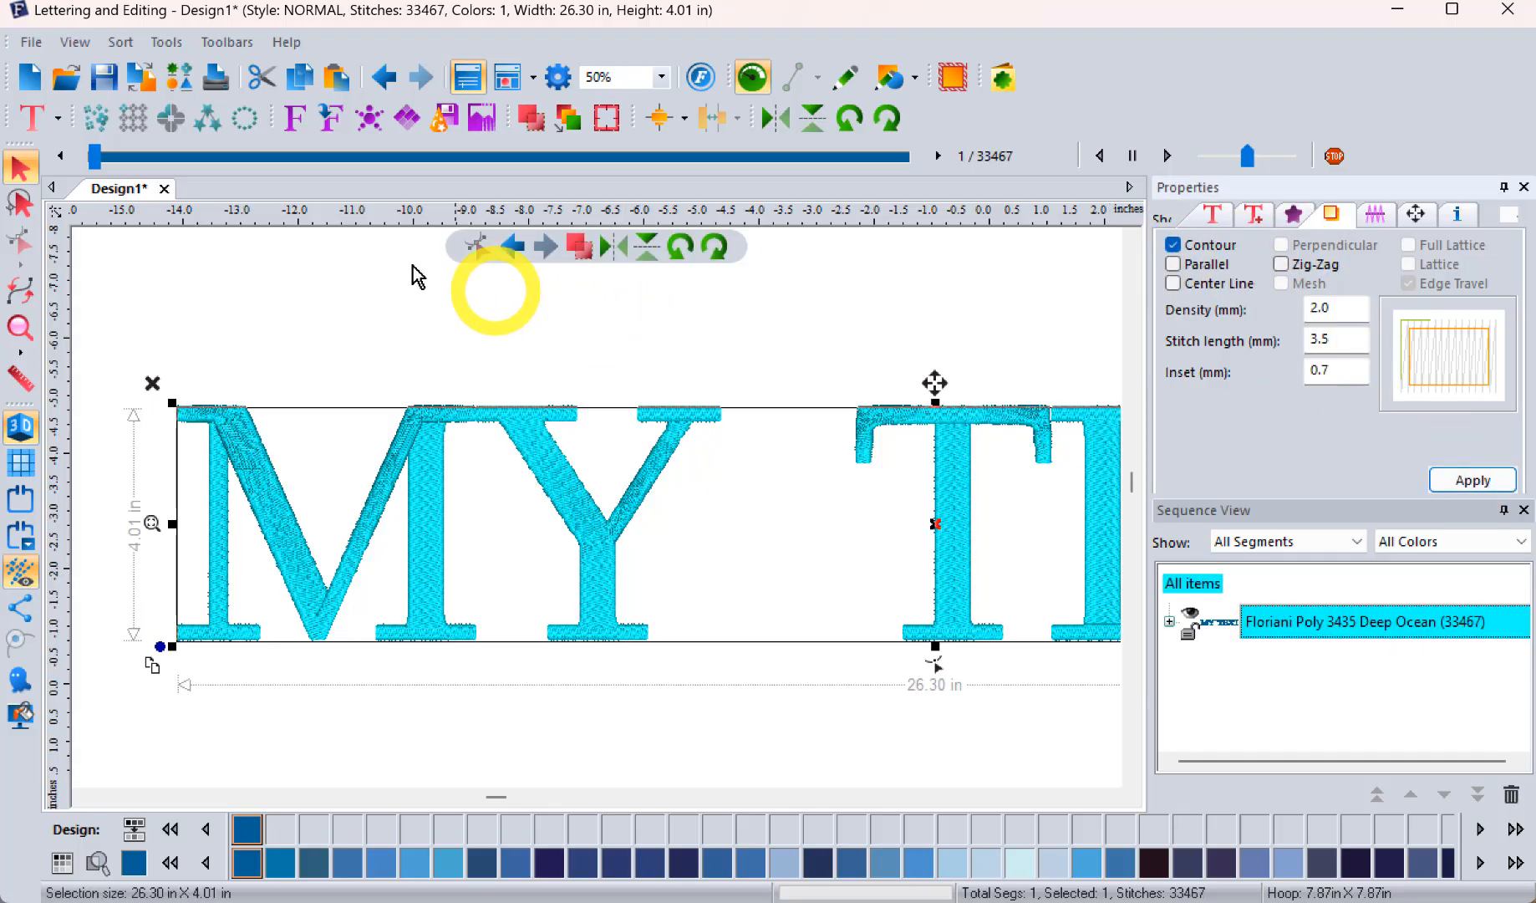
Step: Preview the lettering's stitching sequence with the Contour underlay from the M through the first T
drag(97, 158, 140, 169)
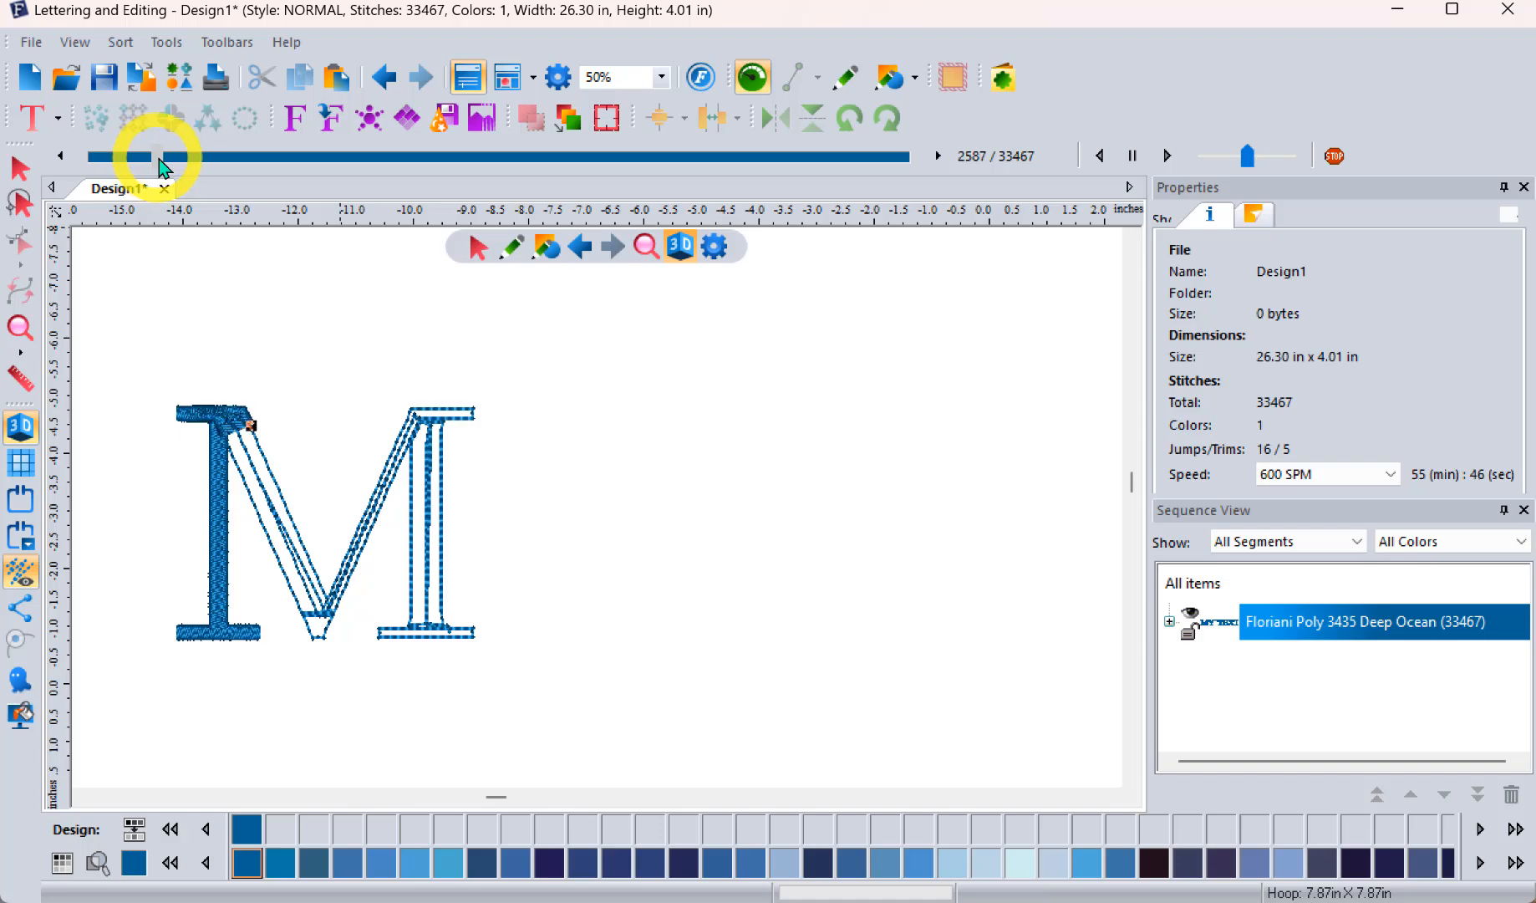
drag(182, 157, 436, 142)
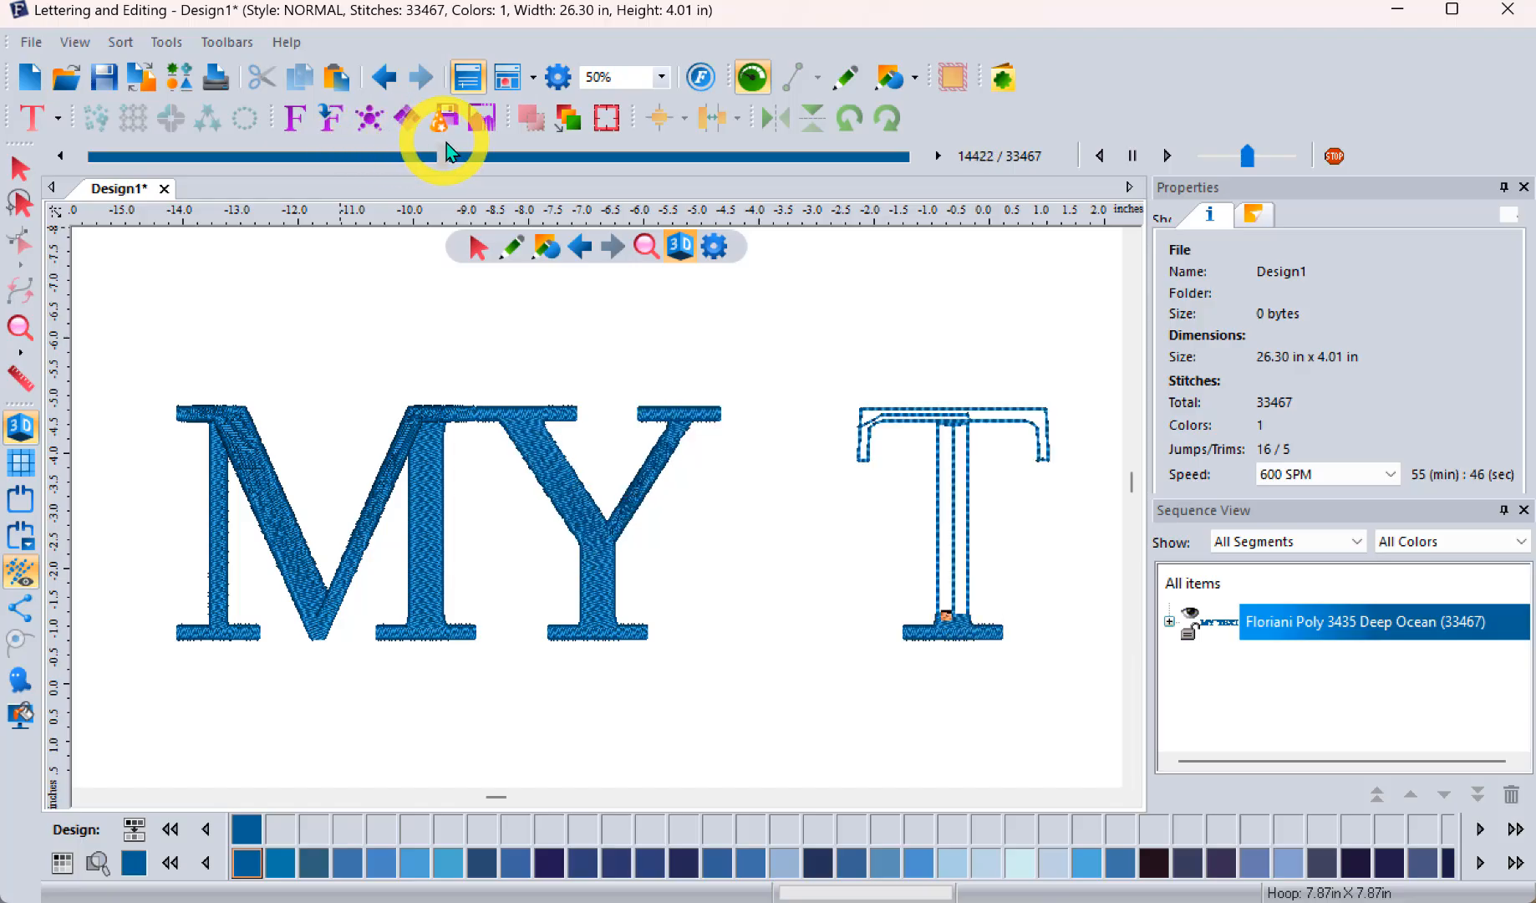
Step: Reselect the lettering and add a Zig-Zag underlay alongside the Contour underlay
click(1358, 621)
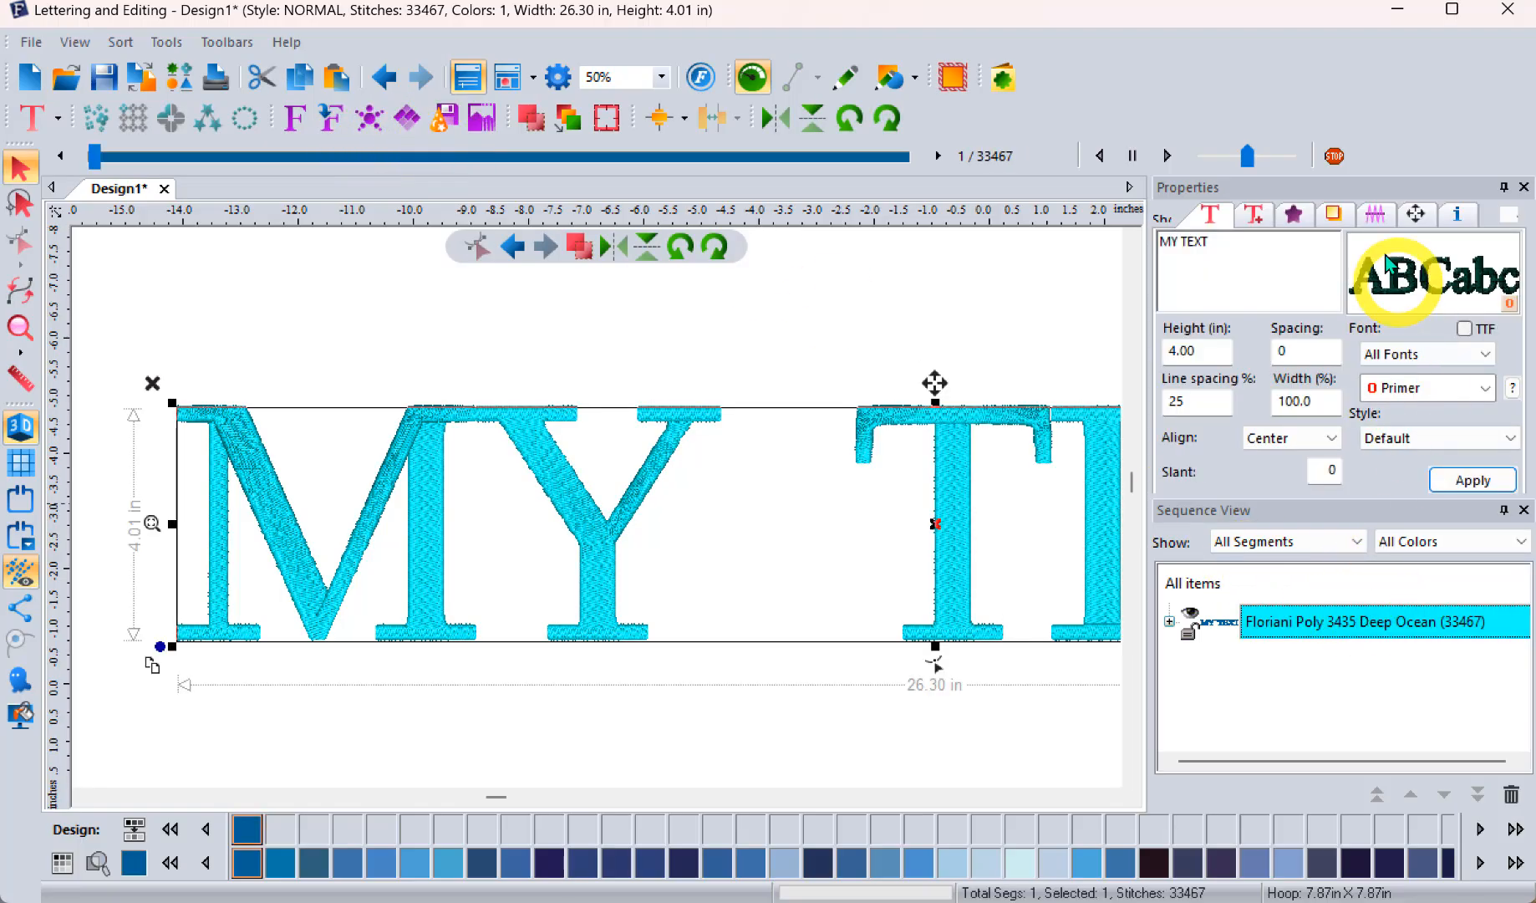
click(1333, 214)
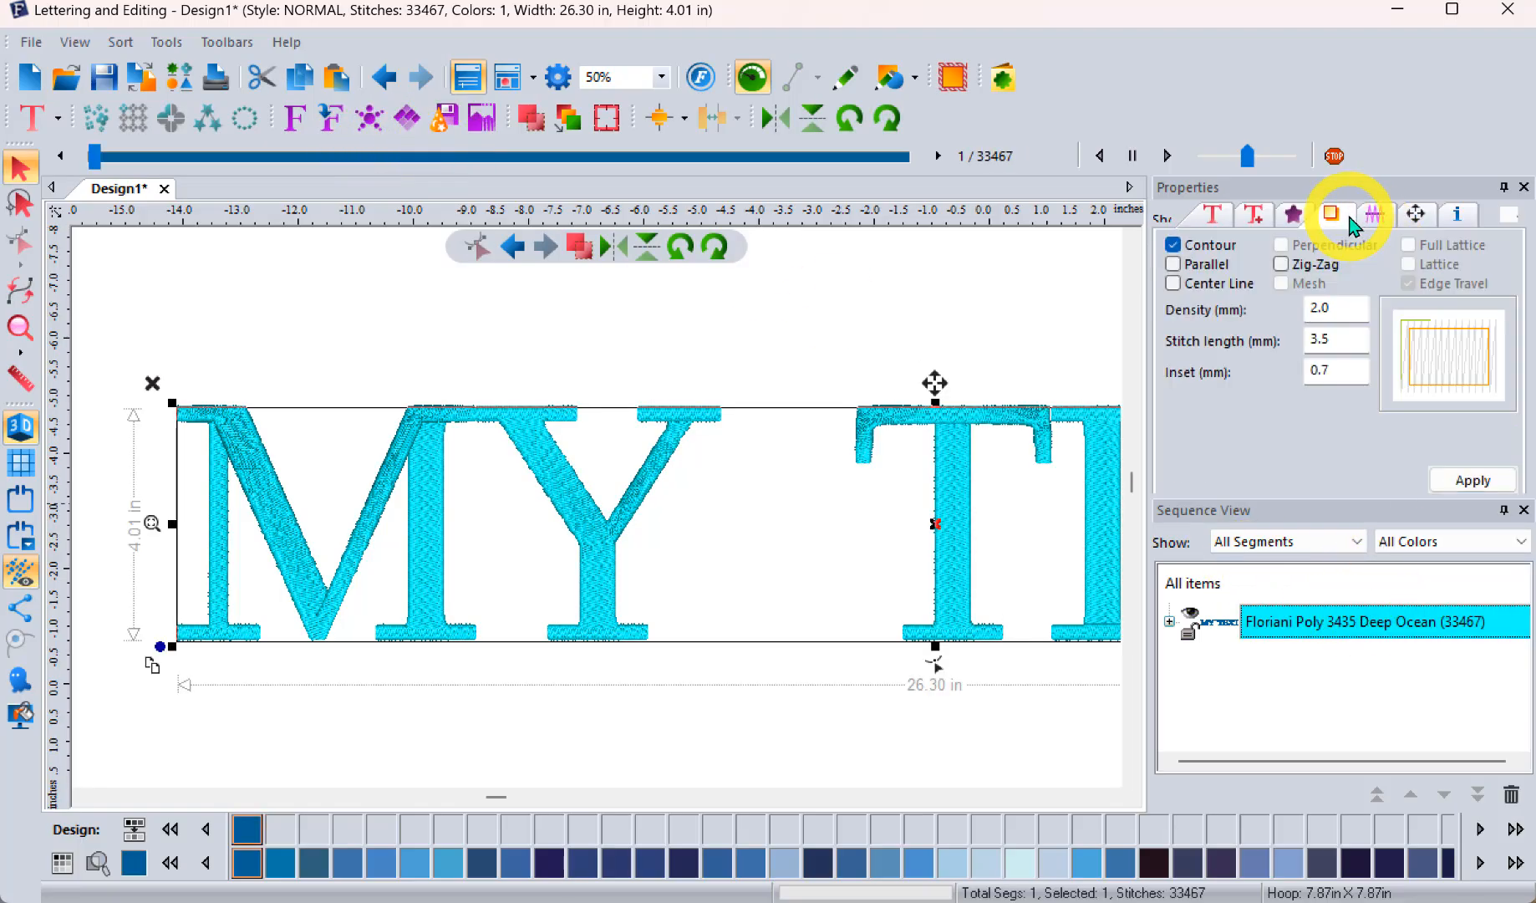
click(1174, 245)
click(1195, 245)
click(1173, 264)
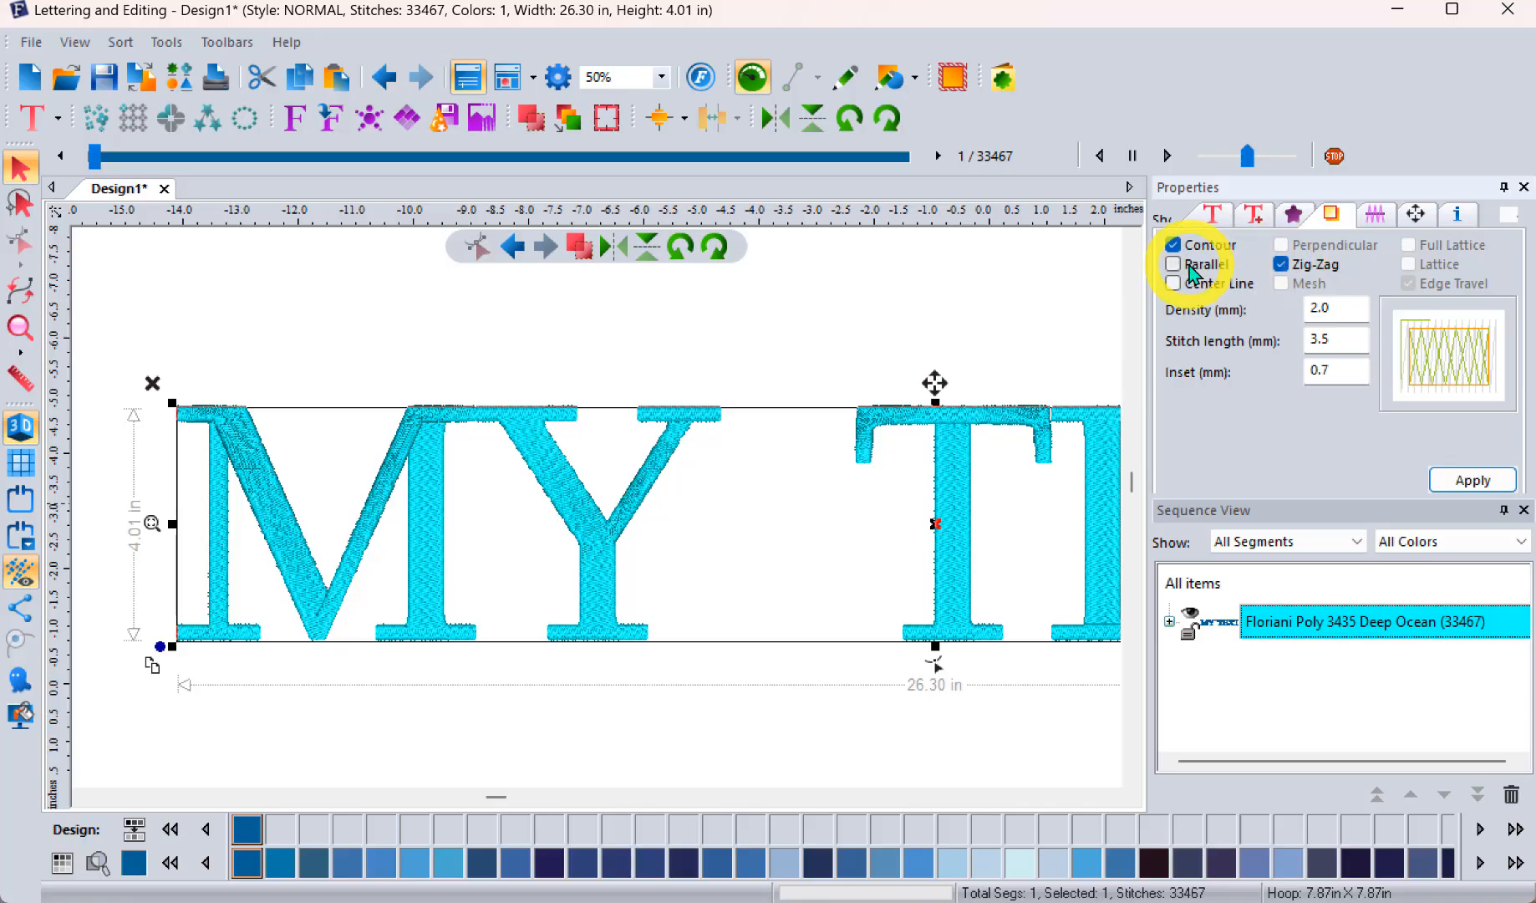
click(1475, 483)
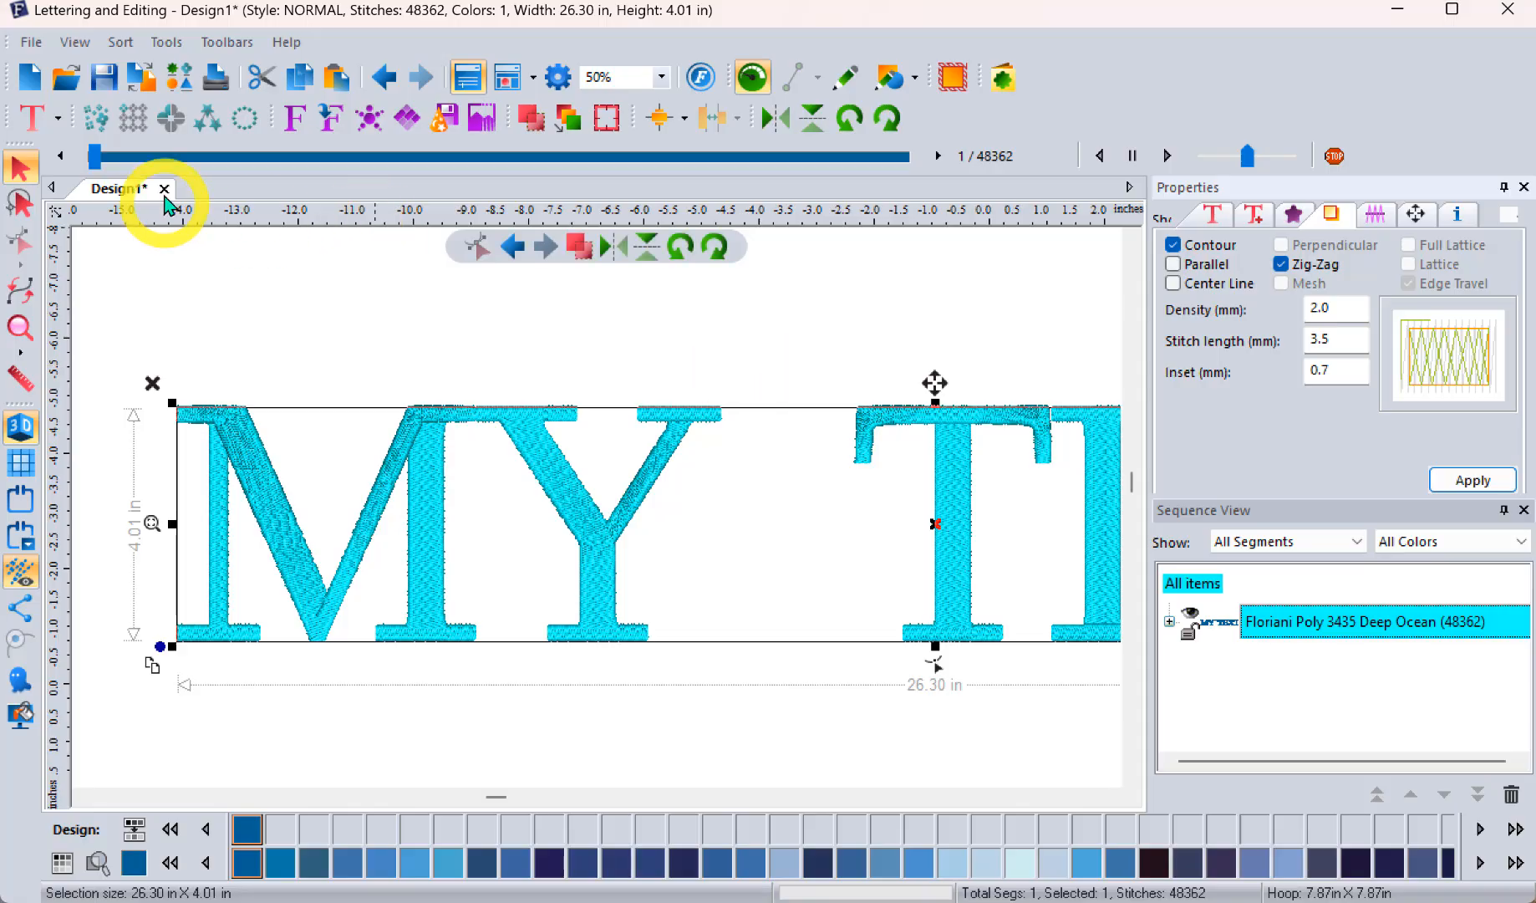
Step: Preview the start of the stitching sequence and examine the M's combined underlay up close
drag(93, 159, 168, 189)
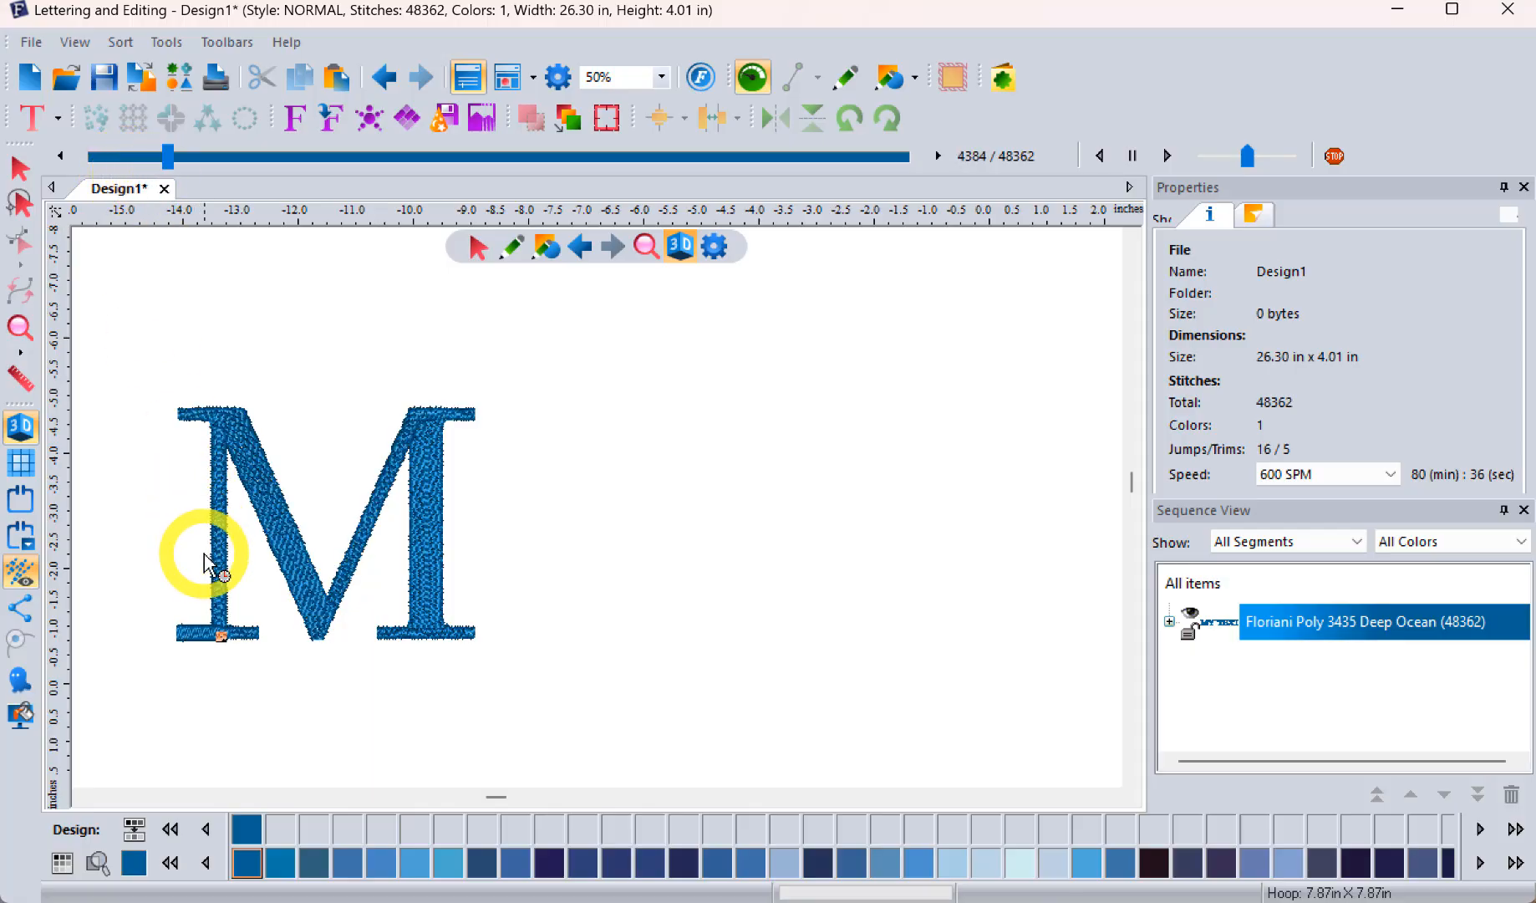
scroll(212, 555, up, 2)
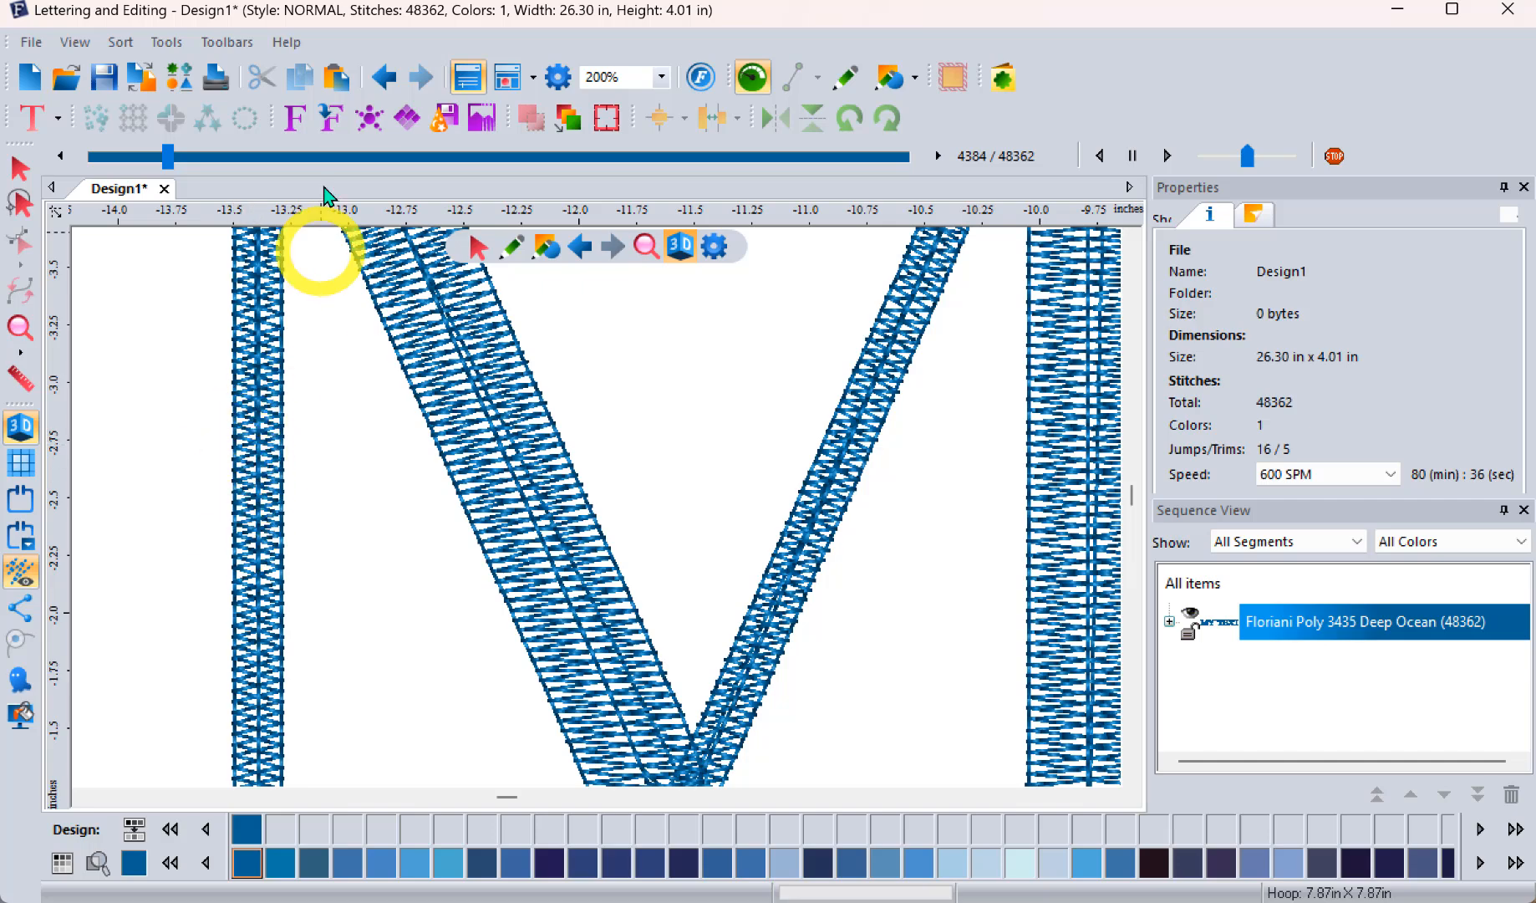
drag(172, 154, 193, 158)
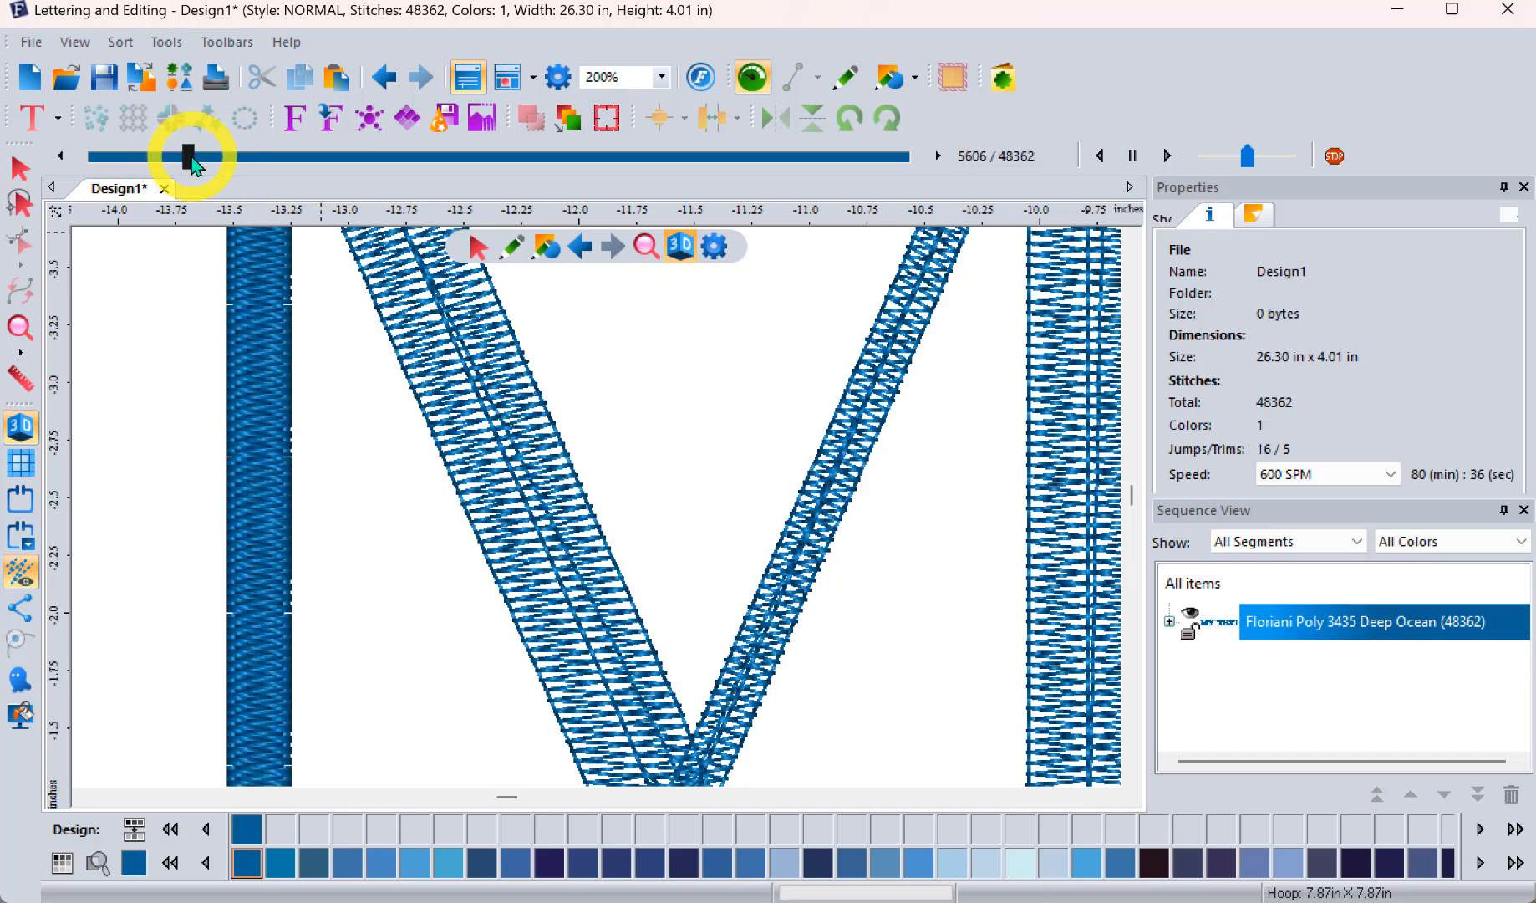
click(20, 326)
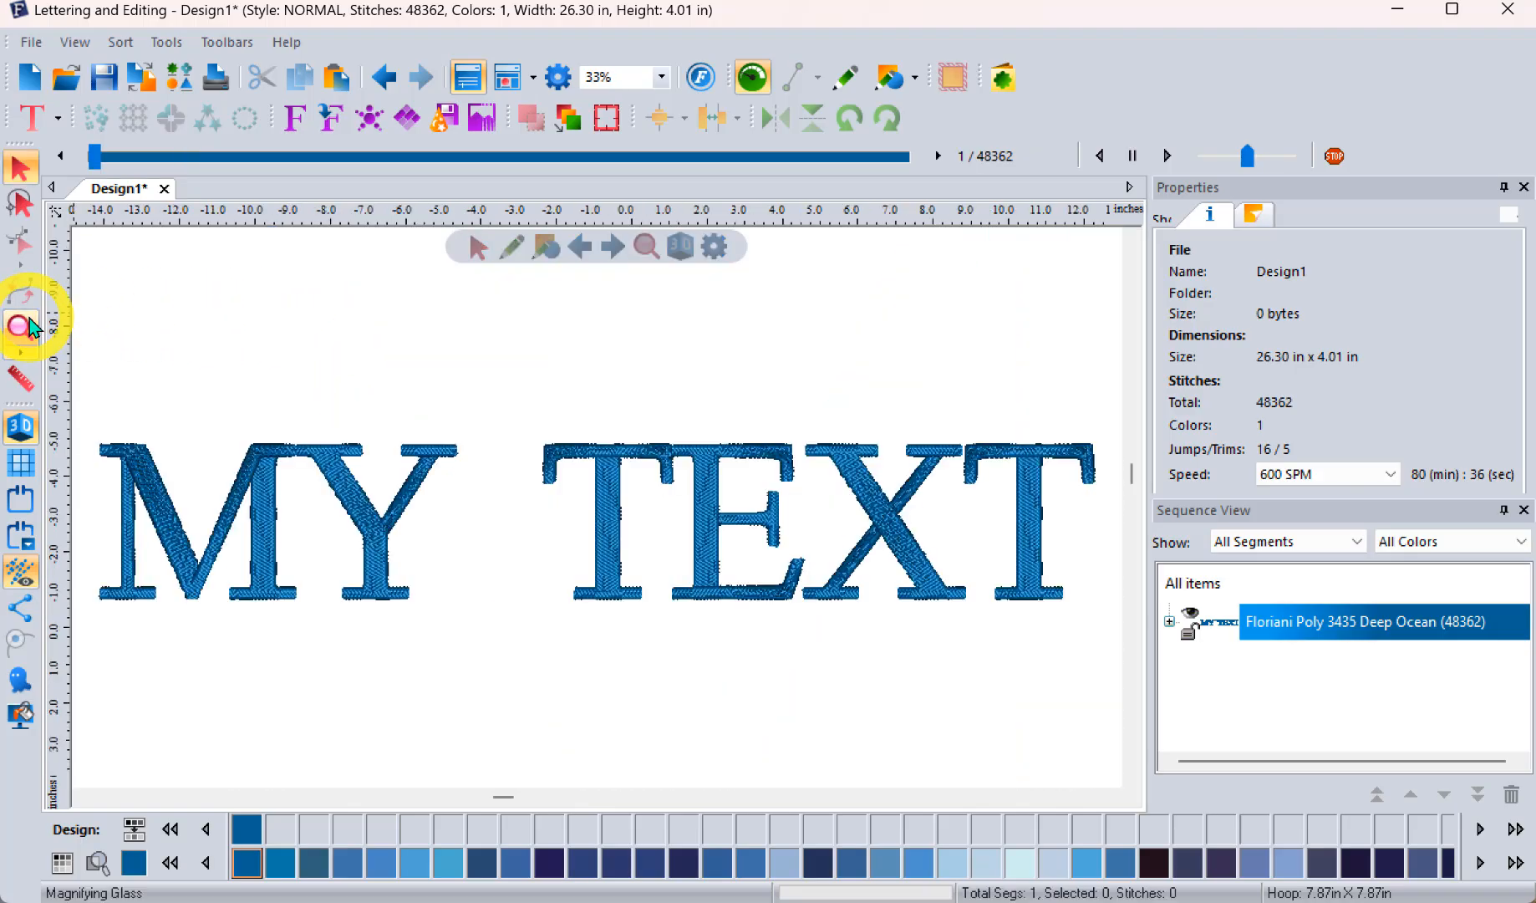
click(762, 612)
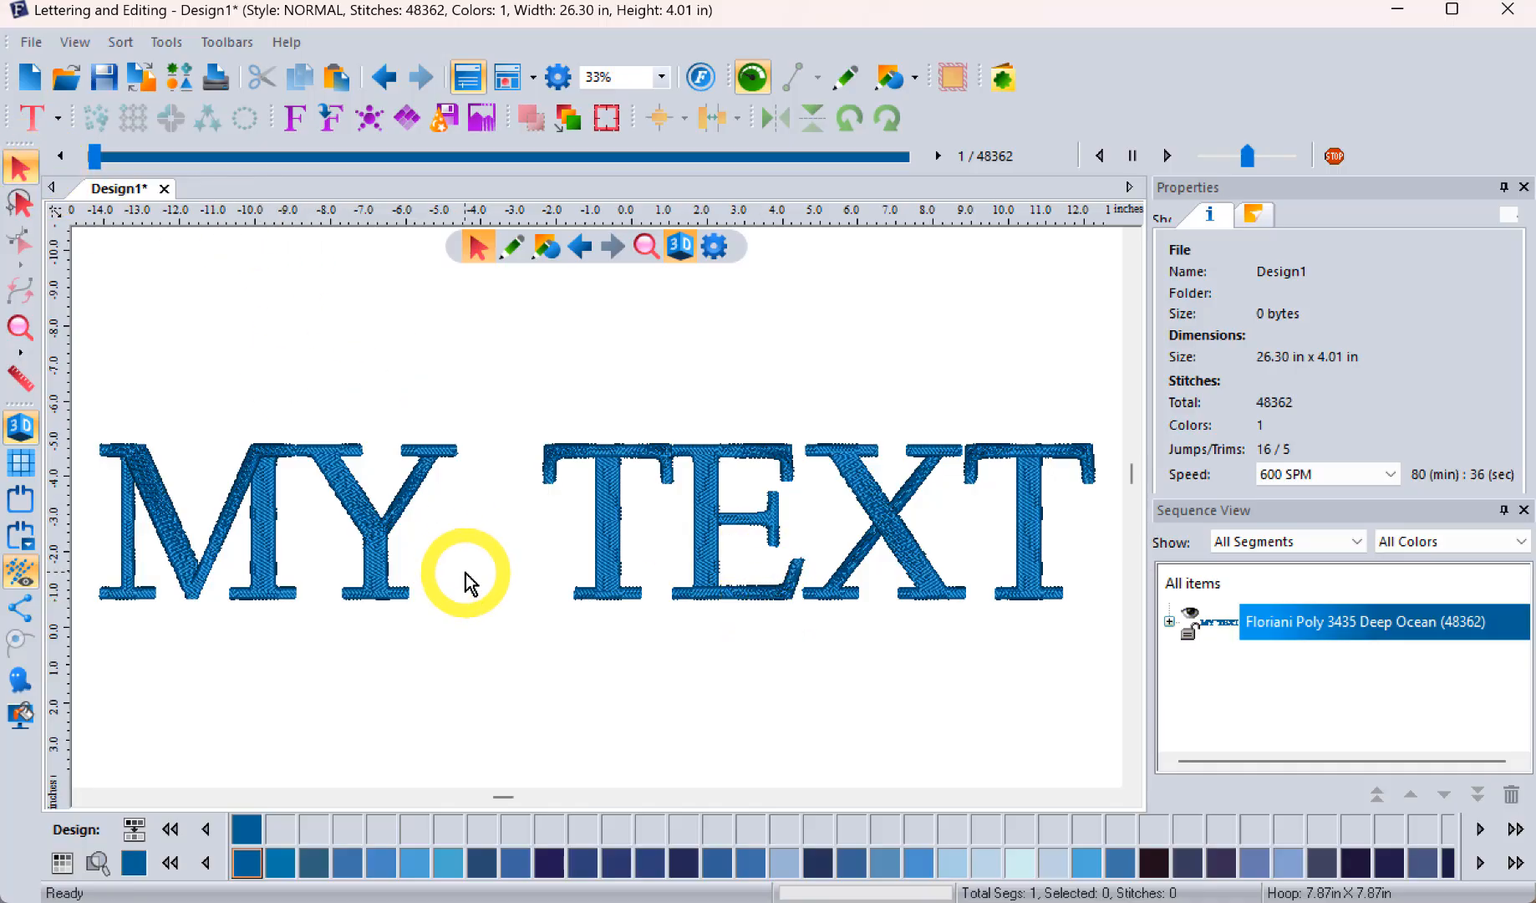
Step: Apply Absolute pull compensation of 0.3 mm on both sides to the lettering
click(424, 439)
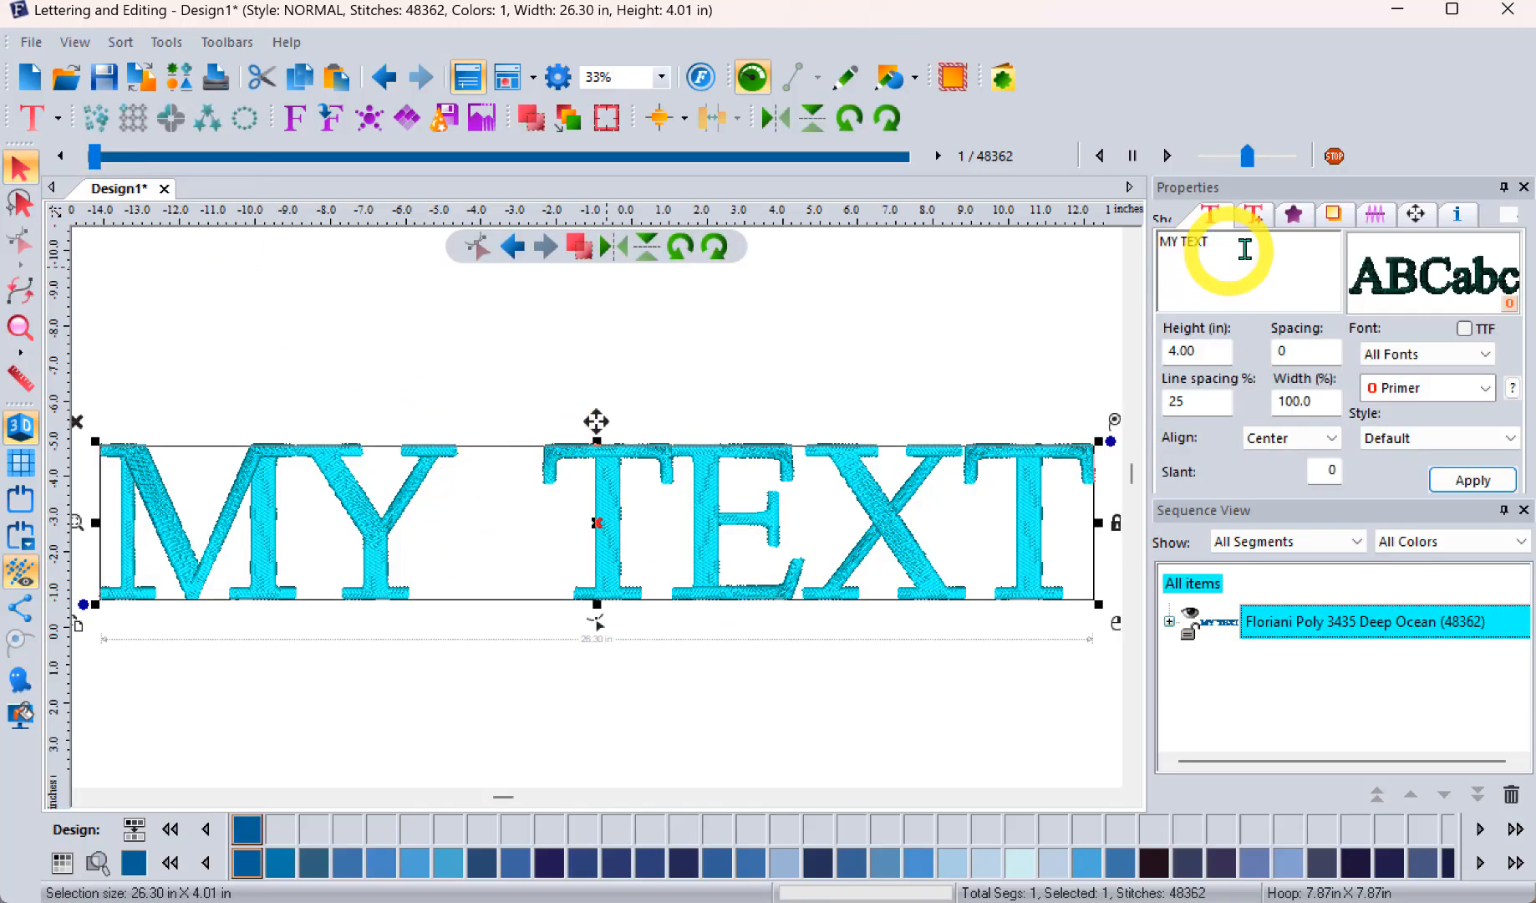
click(1290, 224)
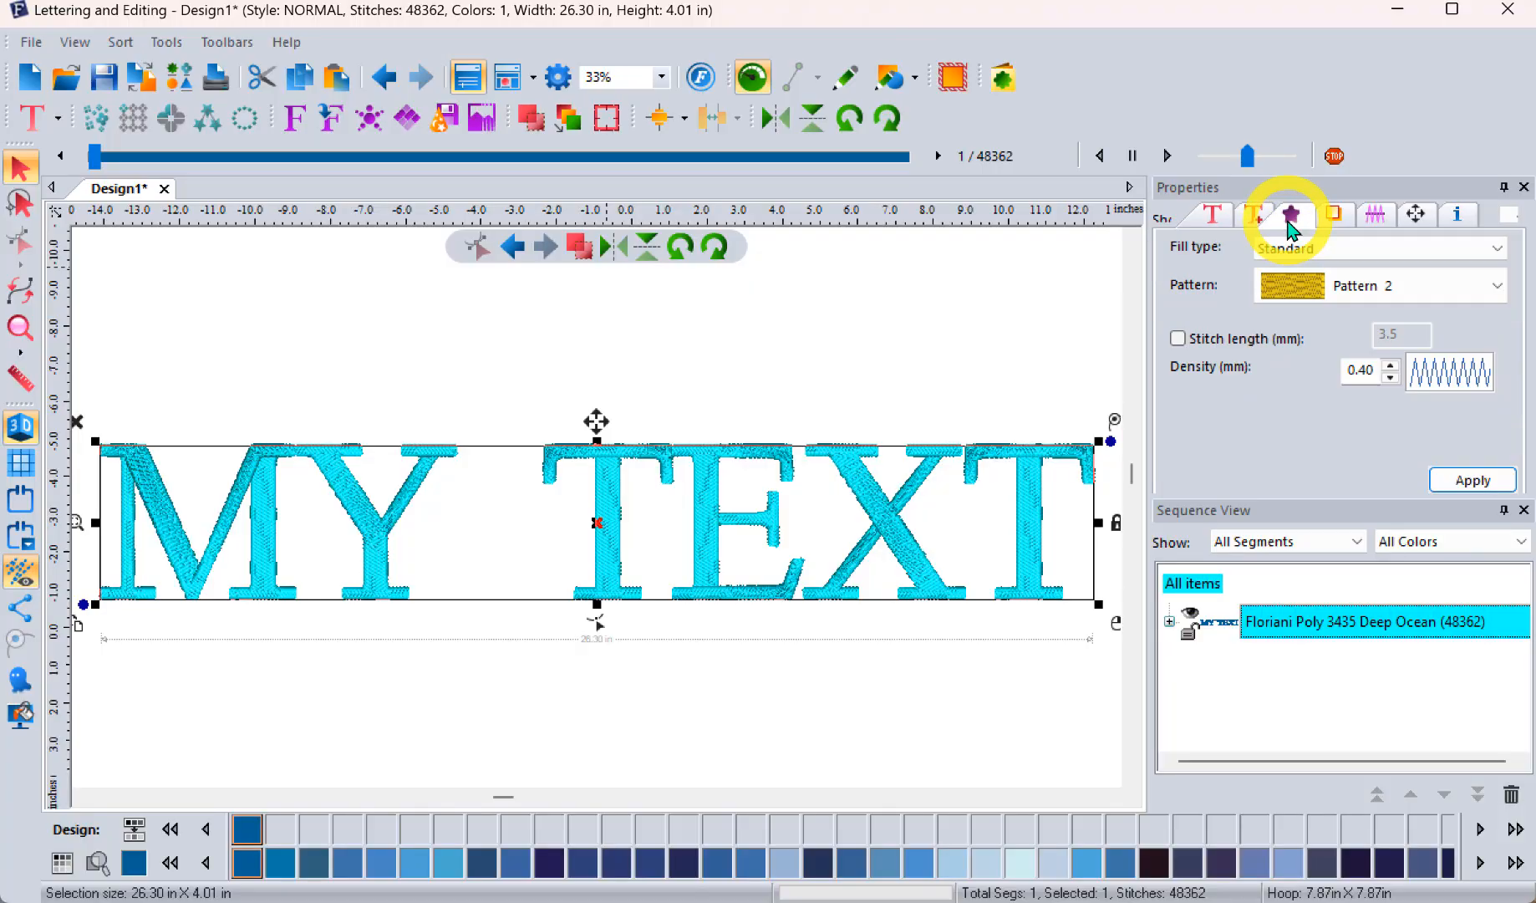
click(1334, 215)
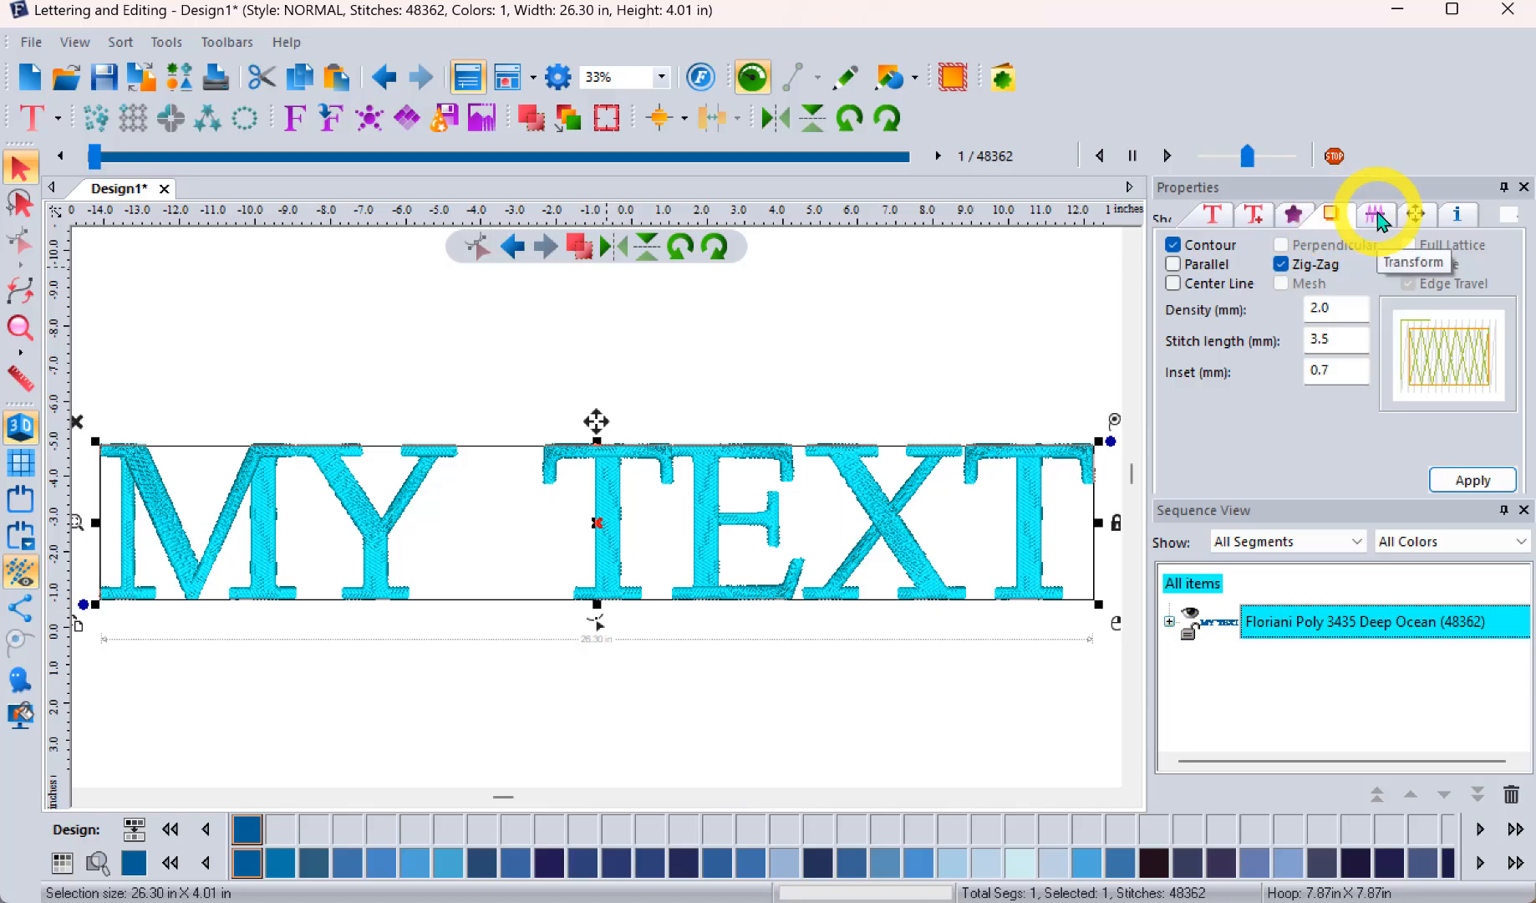
click(1378, 214)
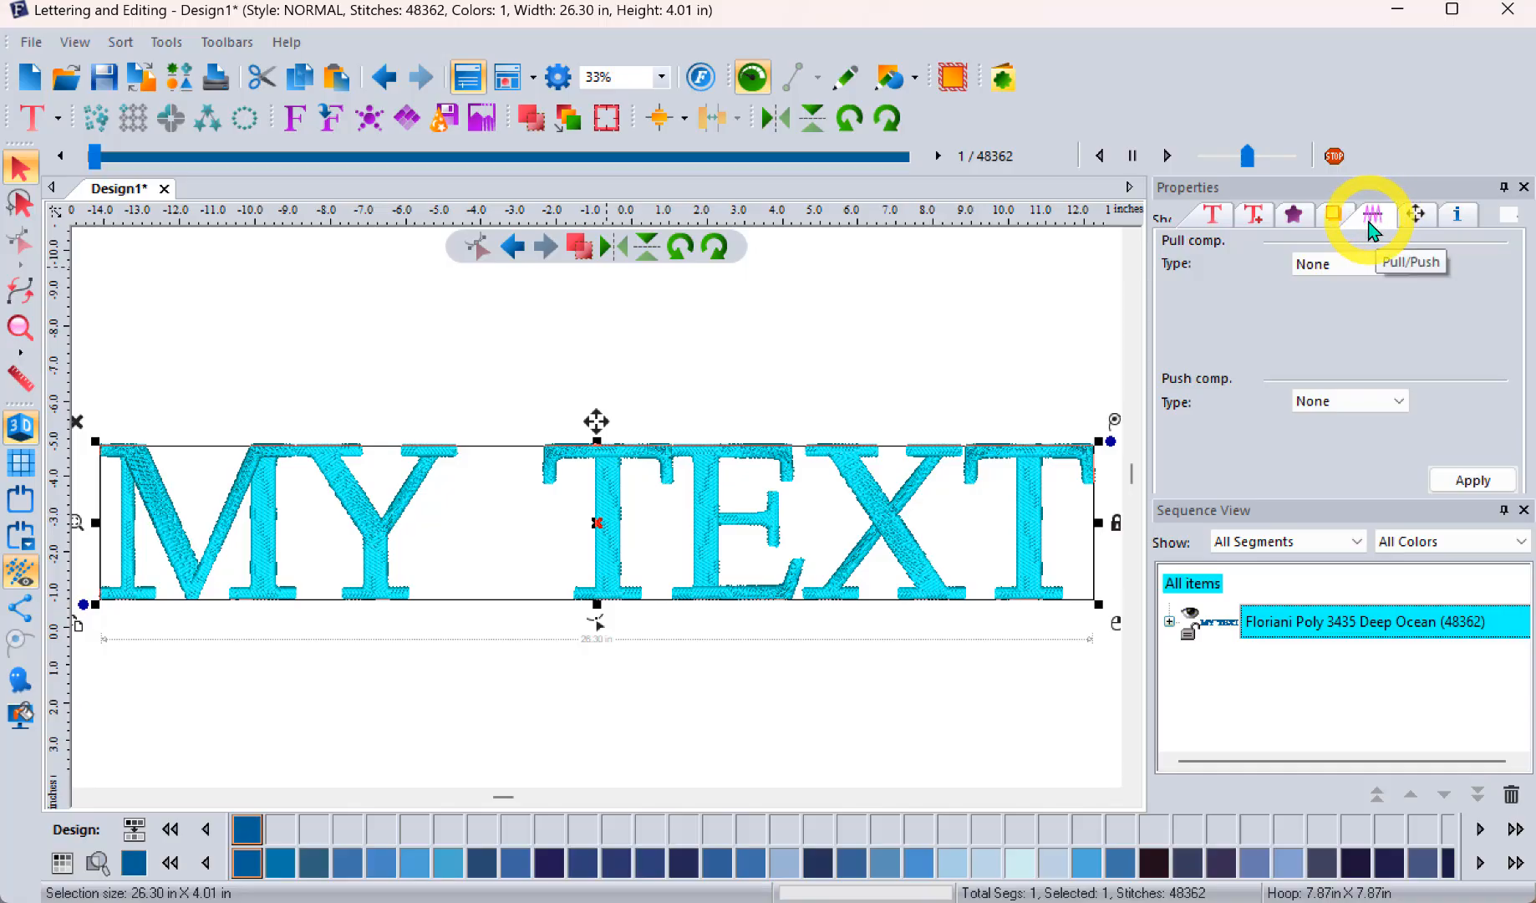
click(1318, 269)
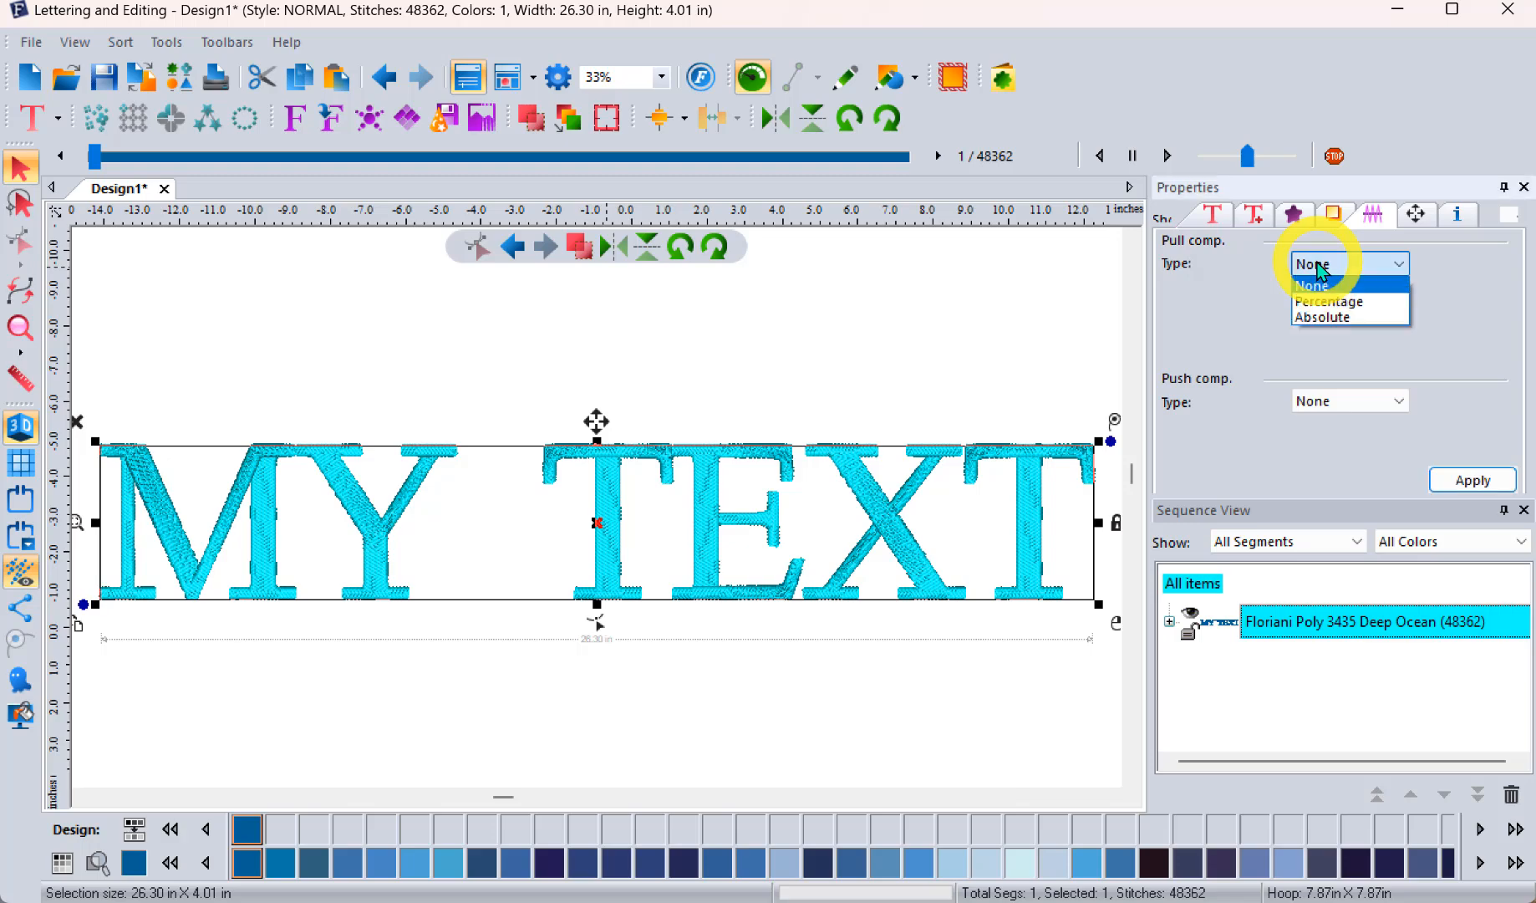
click(1342, 316)
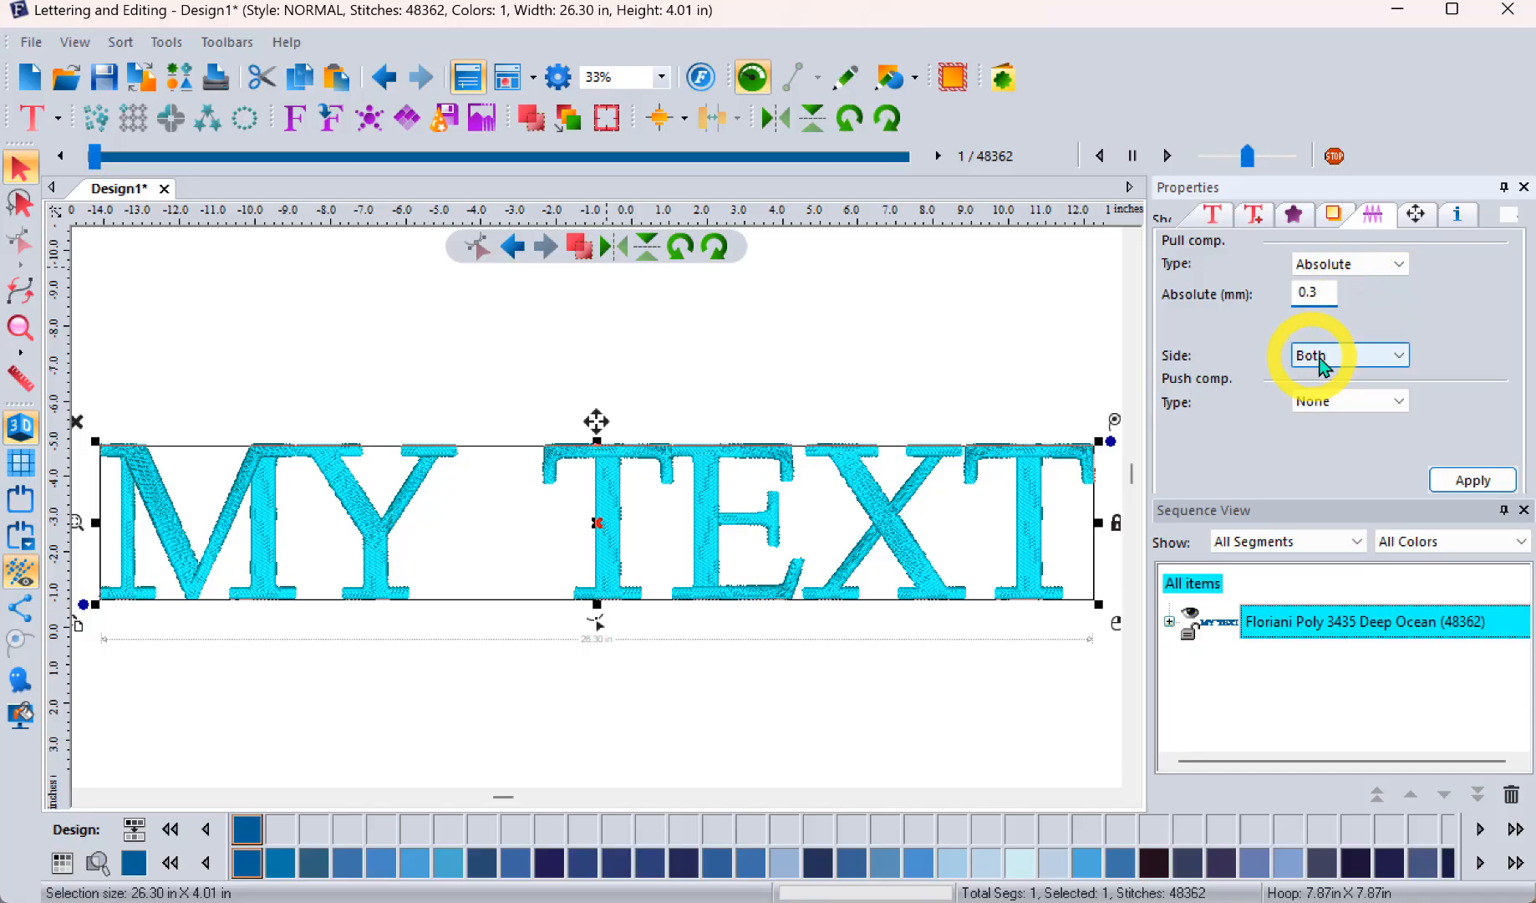
click(1470, 480)
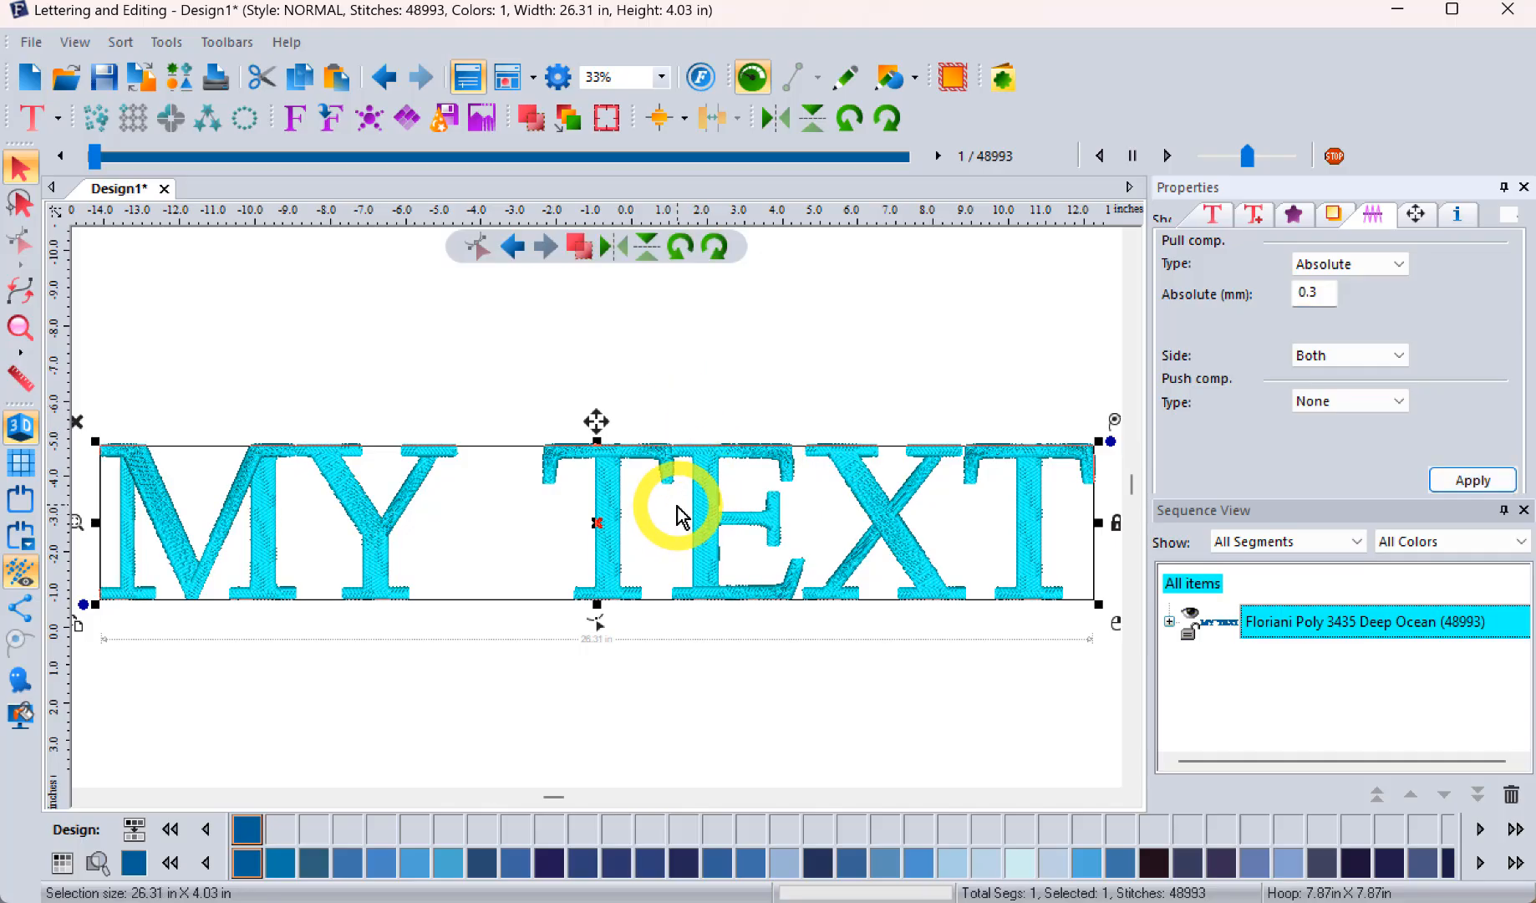
Step: Apply push compensation By Lines to the lettering, with 1 line on both sides
scroll(684, 518, up, 3)
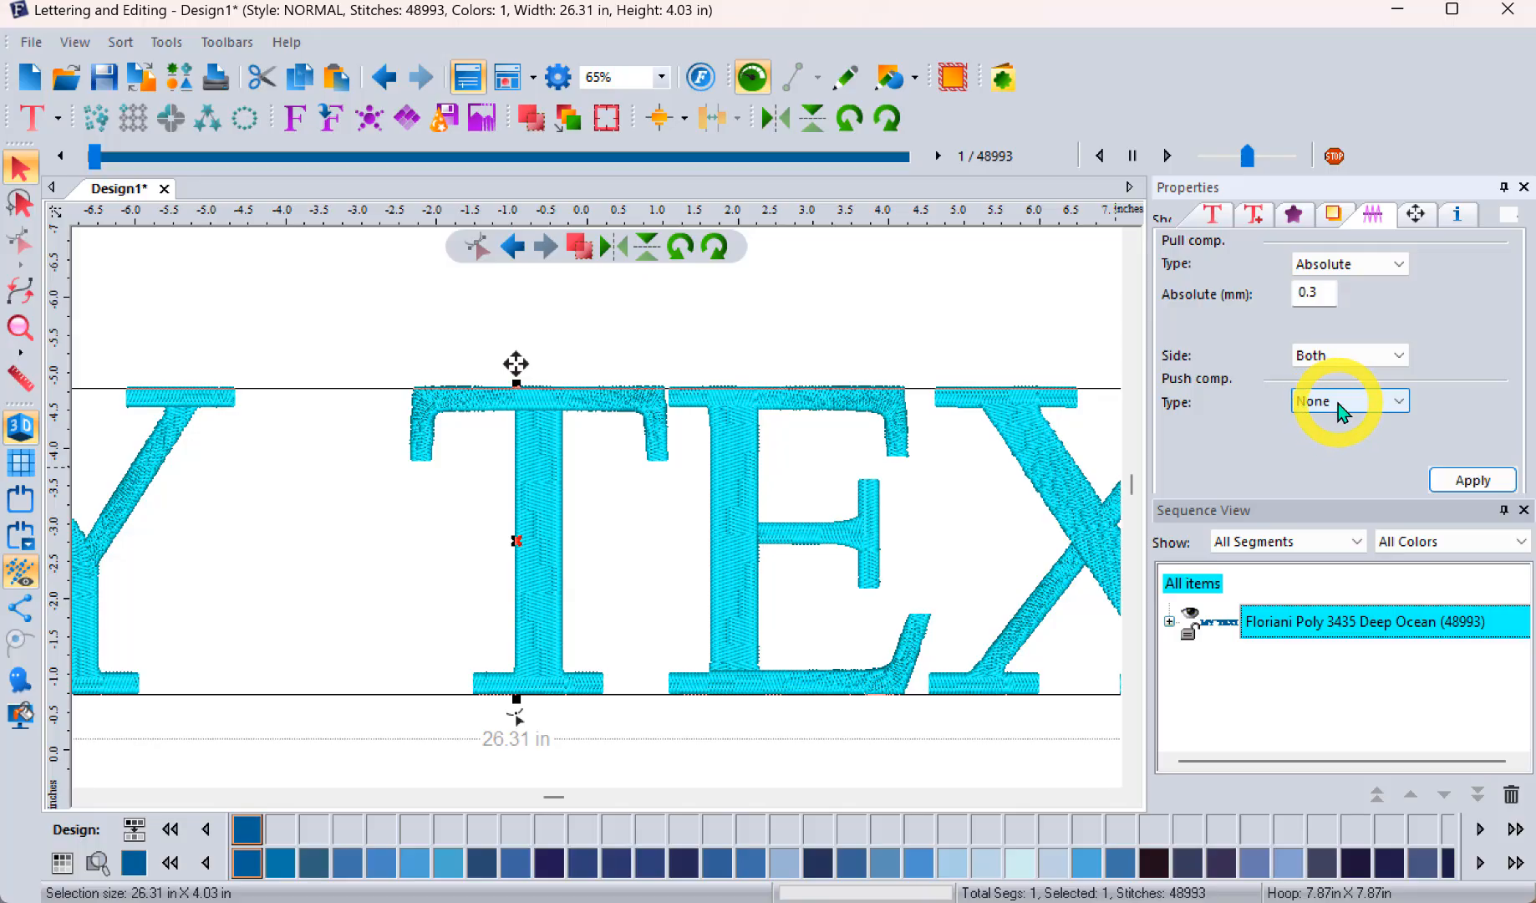
scroll(894, 446, up, 2)
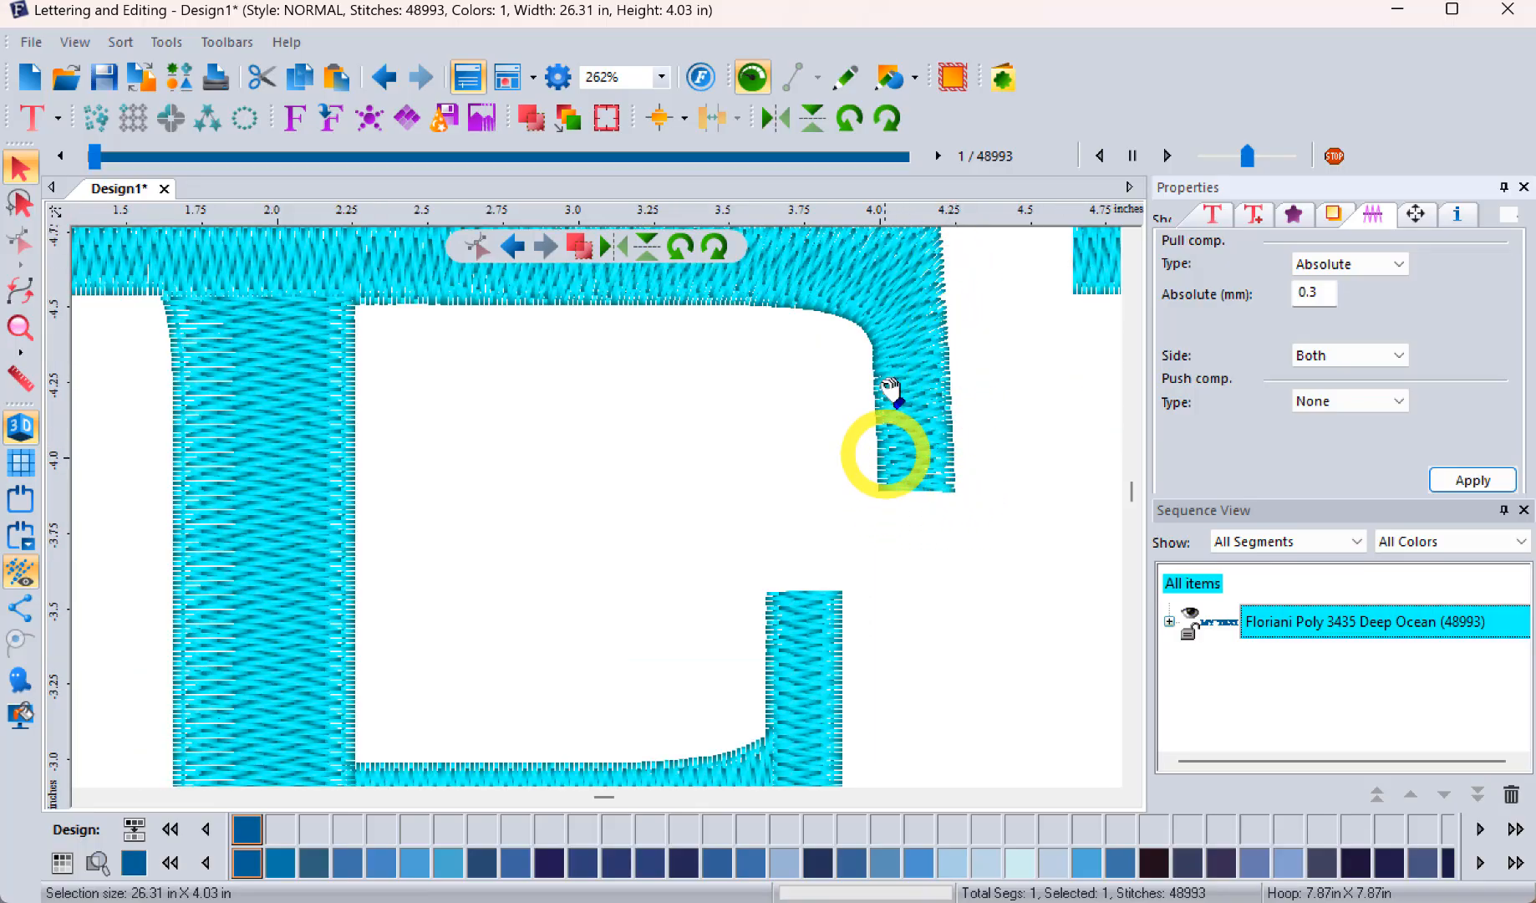
click(1338, 402)
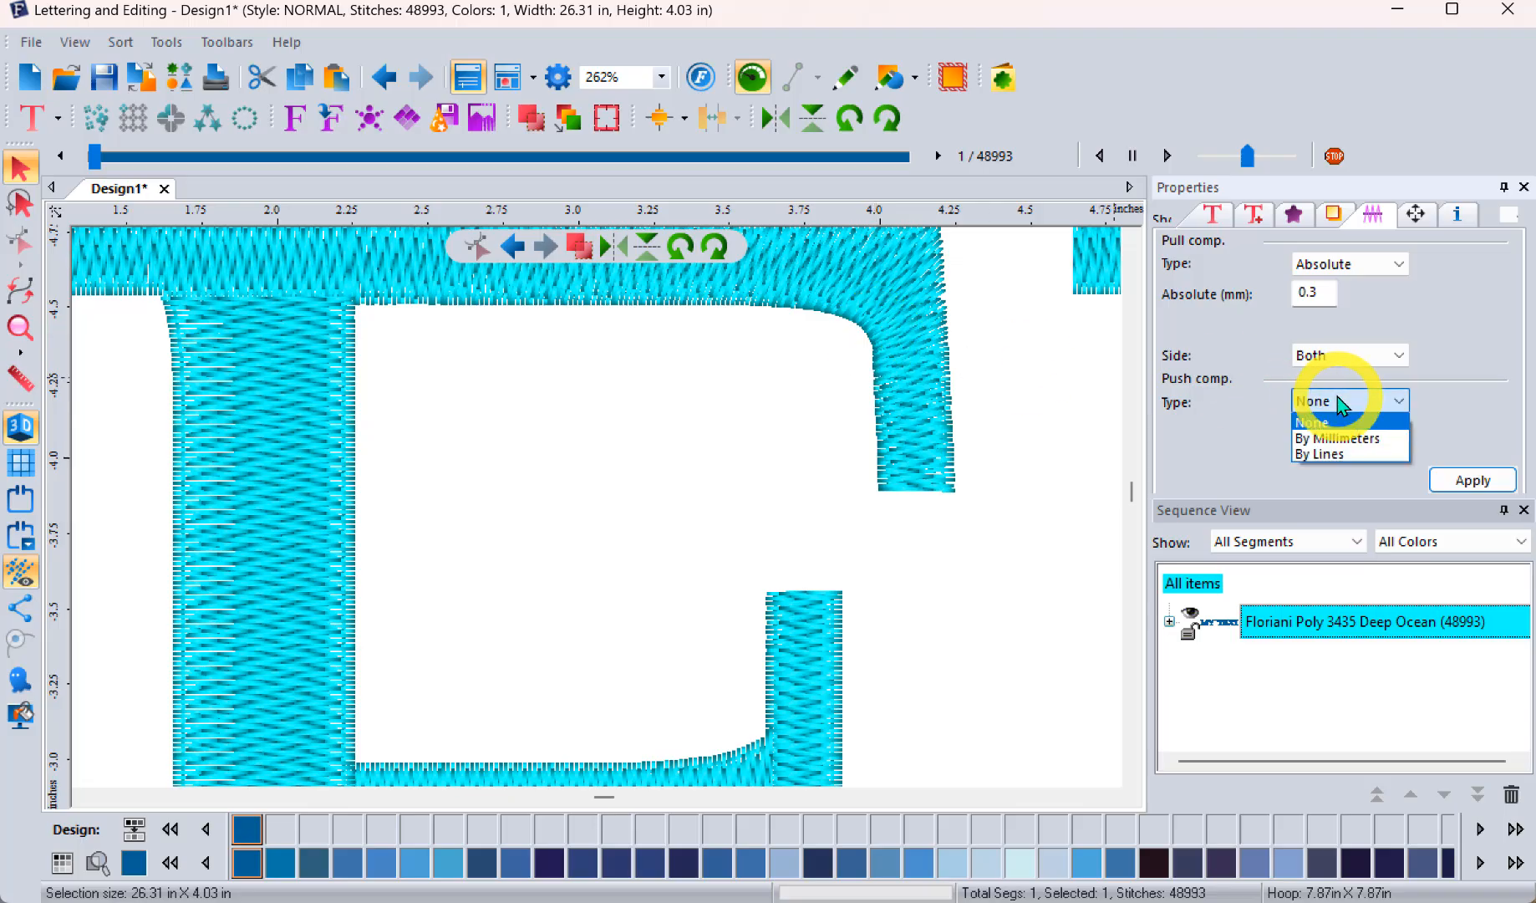
click(1341, 454)
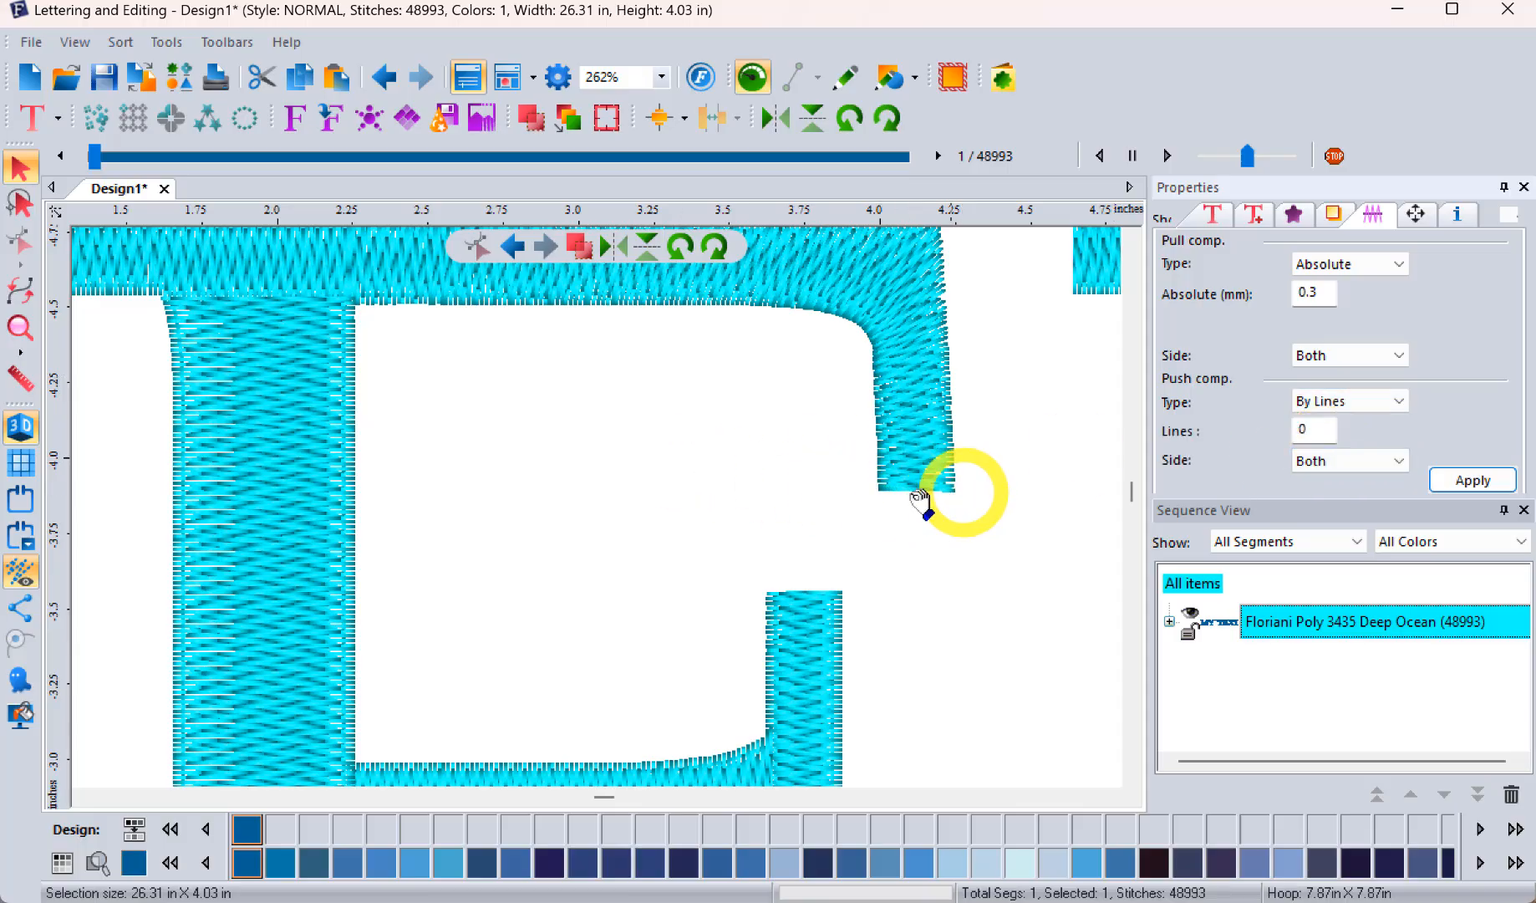
double_click(1328, 428)
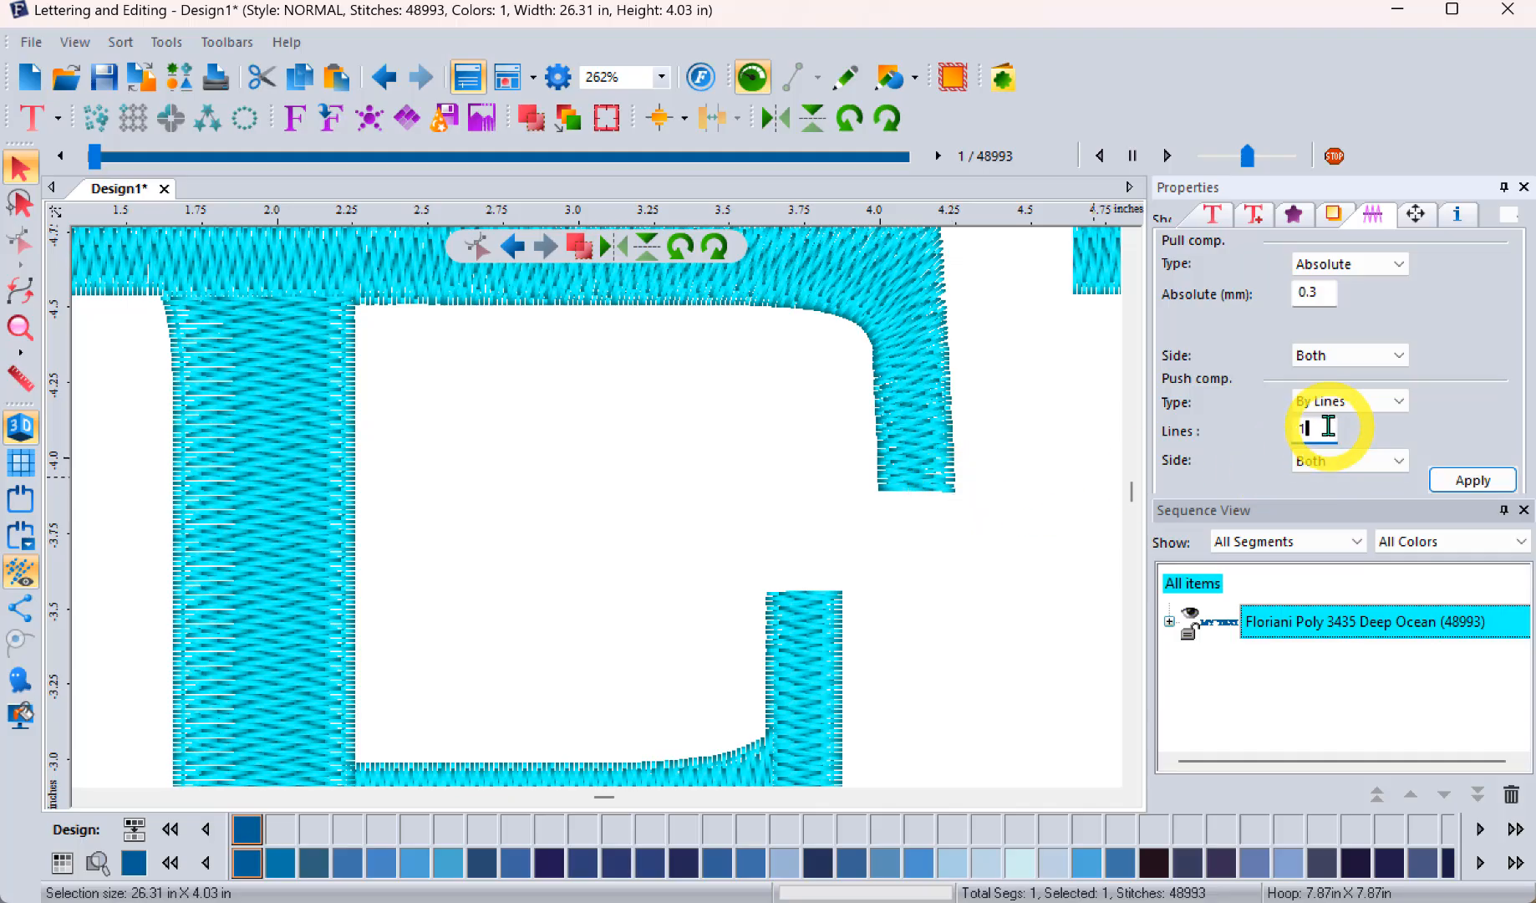
click(1473, 483)
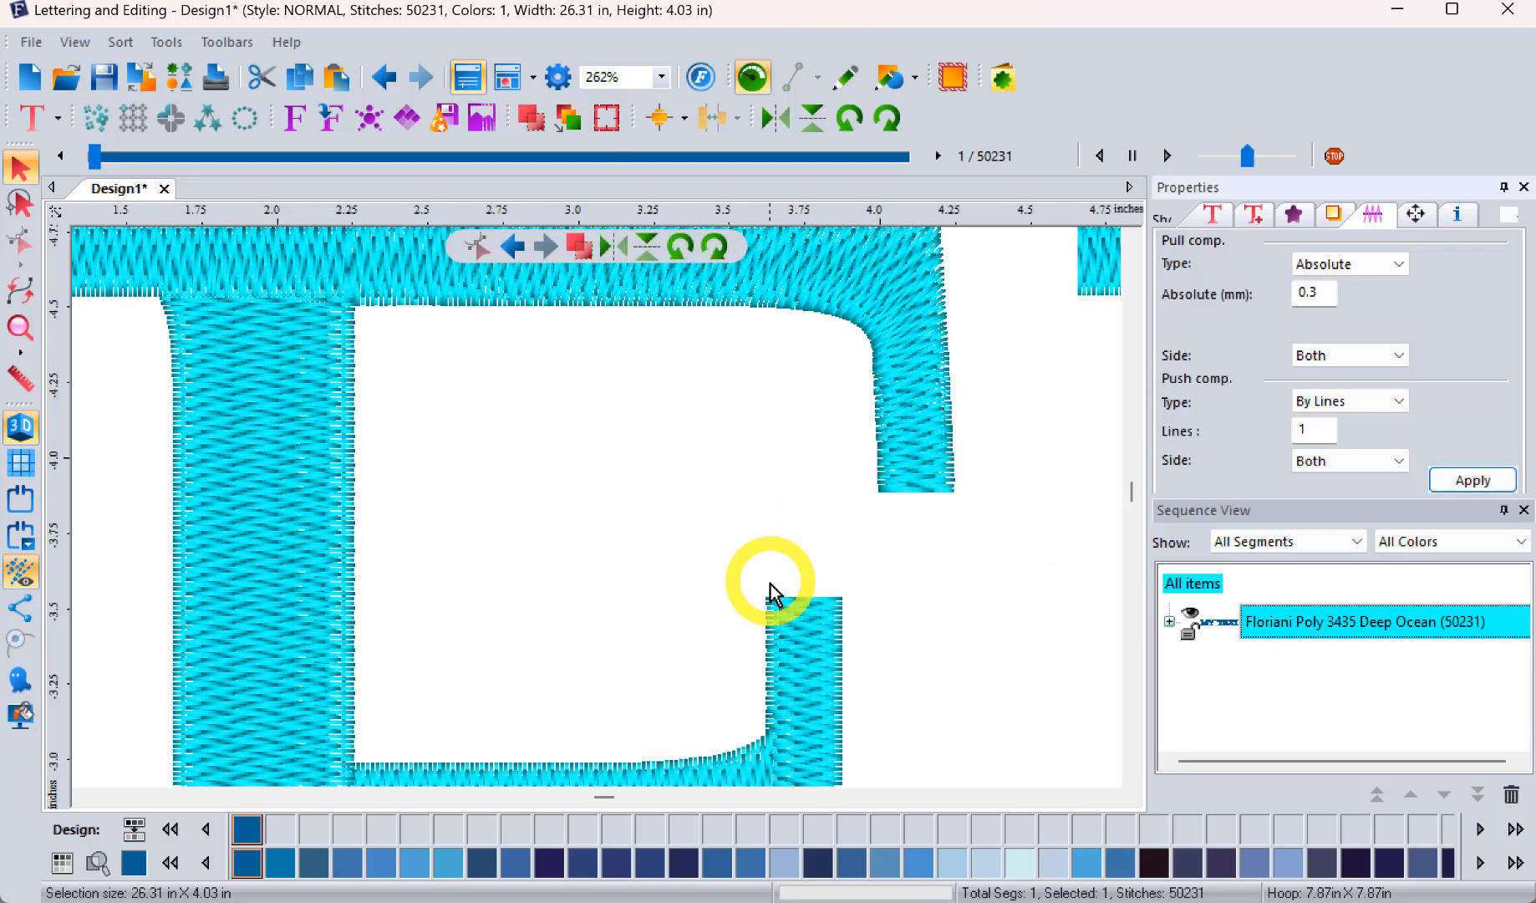
Step: Examine the stroke ends of the E, then review the lettering's underlay and fill settings and overall appearance
scroll(972, 532, up, 1)
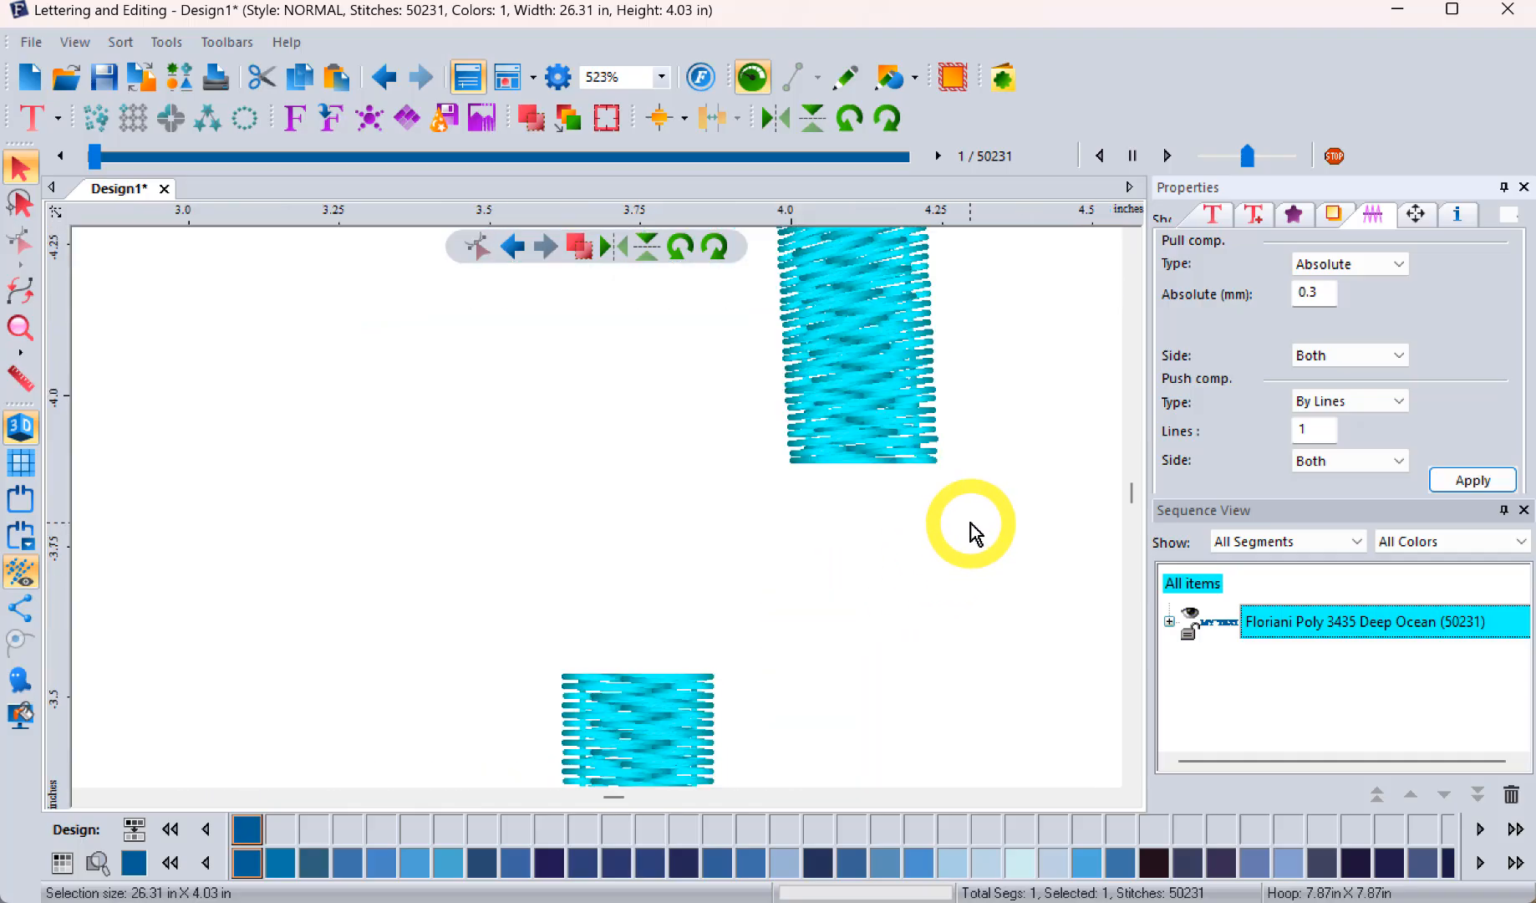
scroll(971, 532, down, 2)
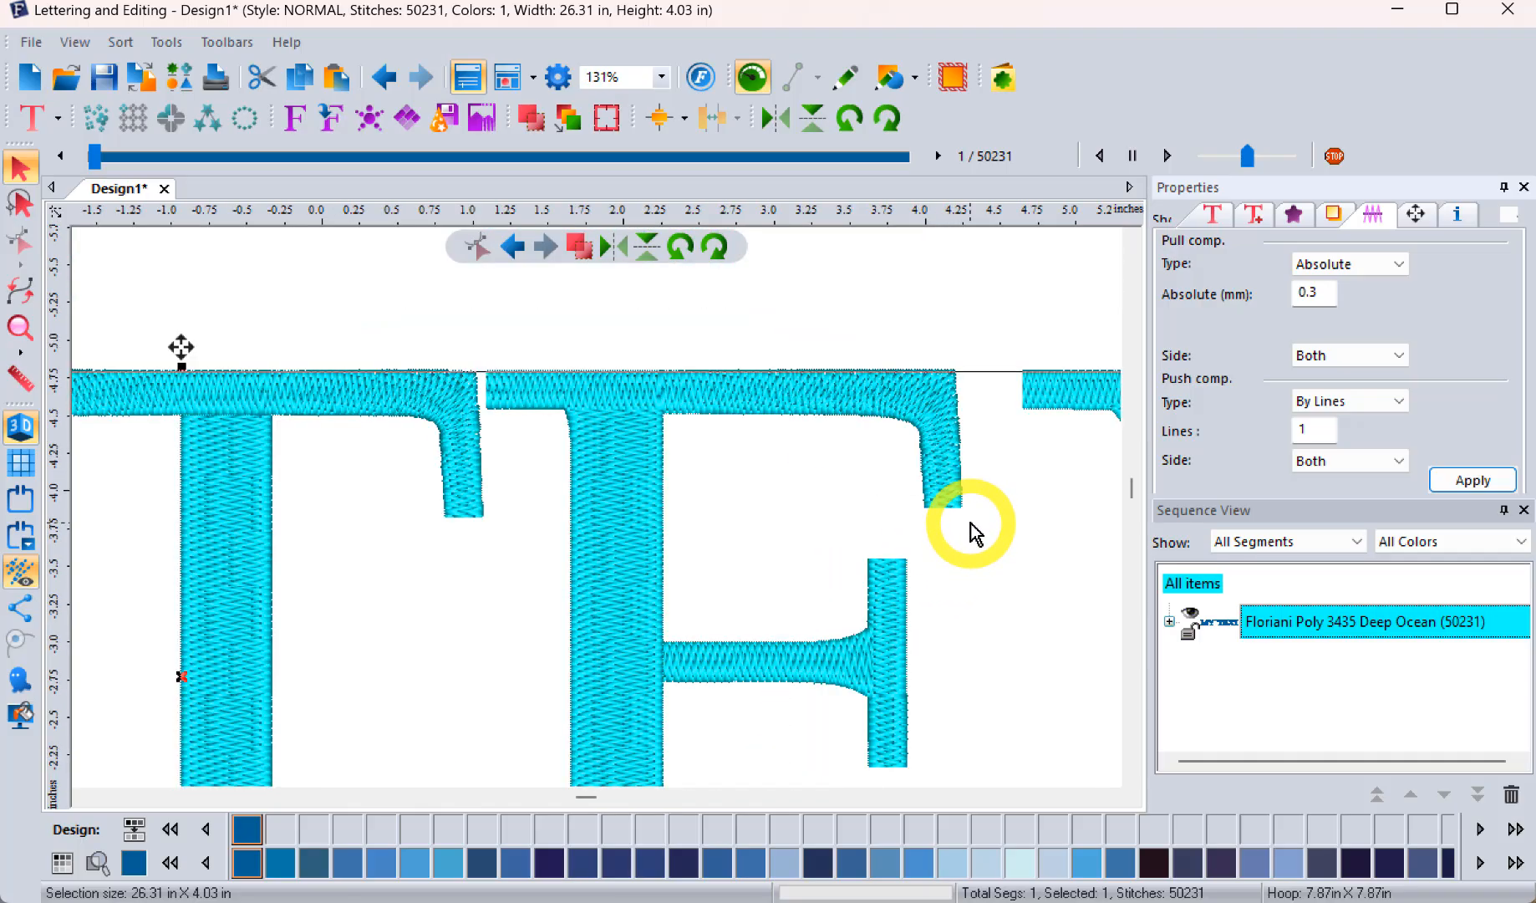
click(1333, 214)
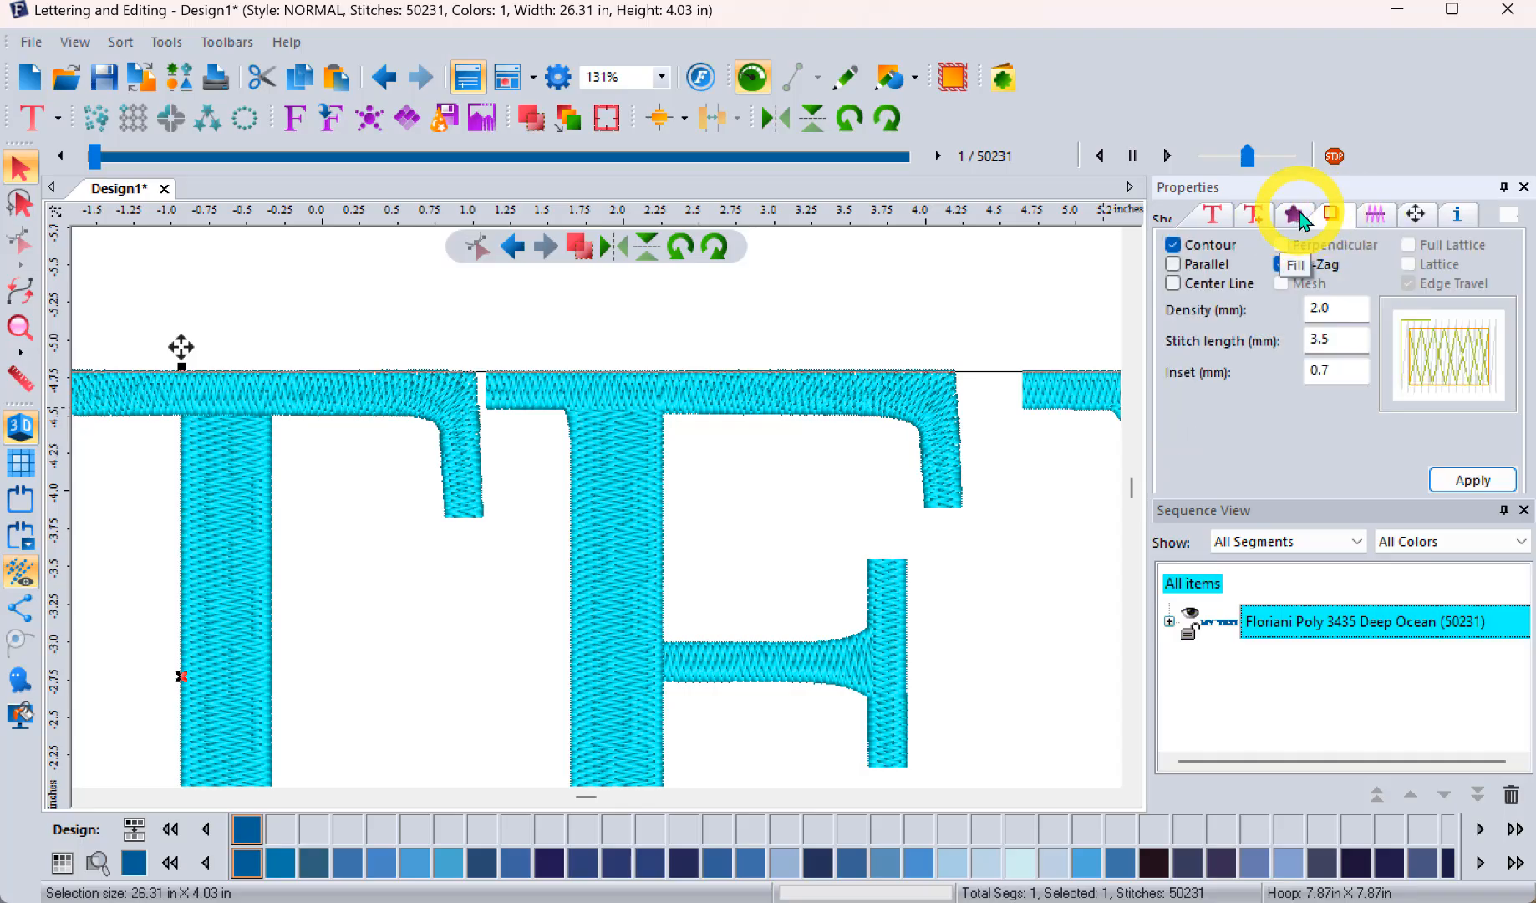
click(1296, 217)
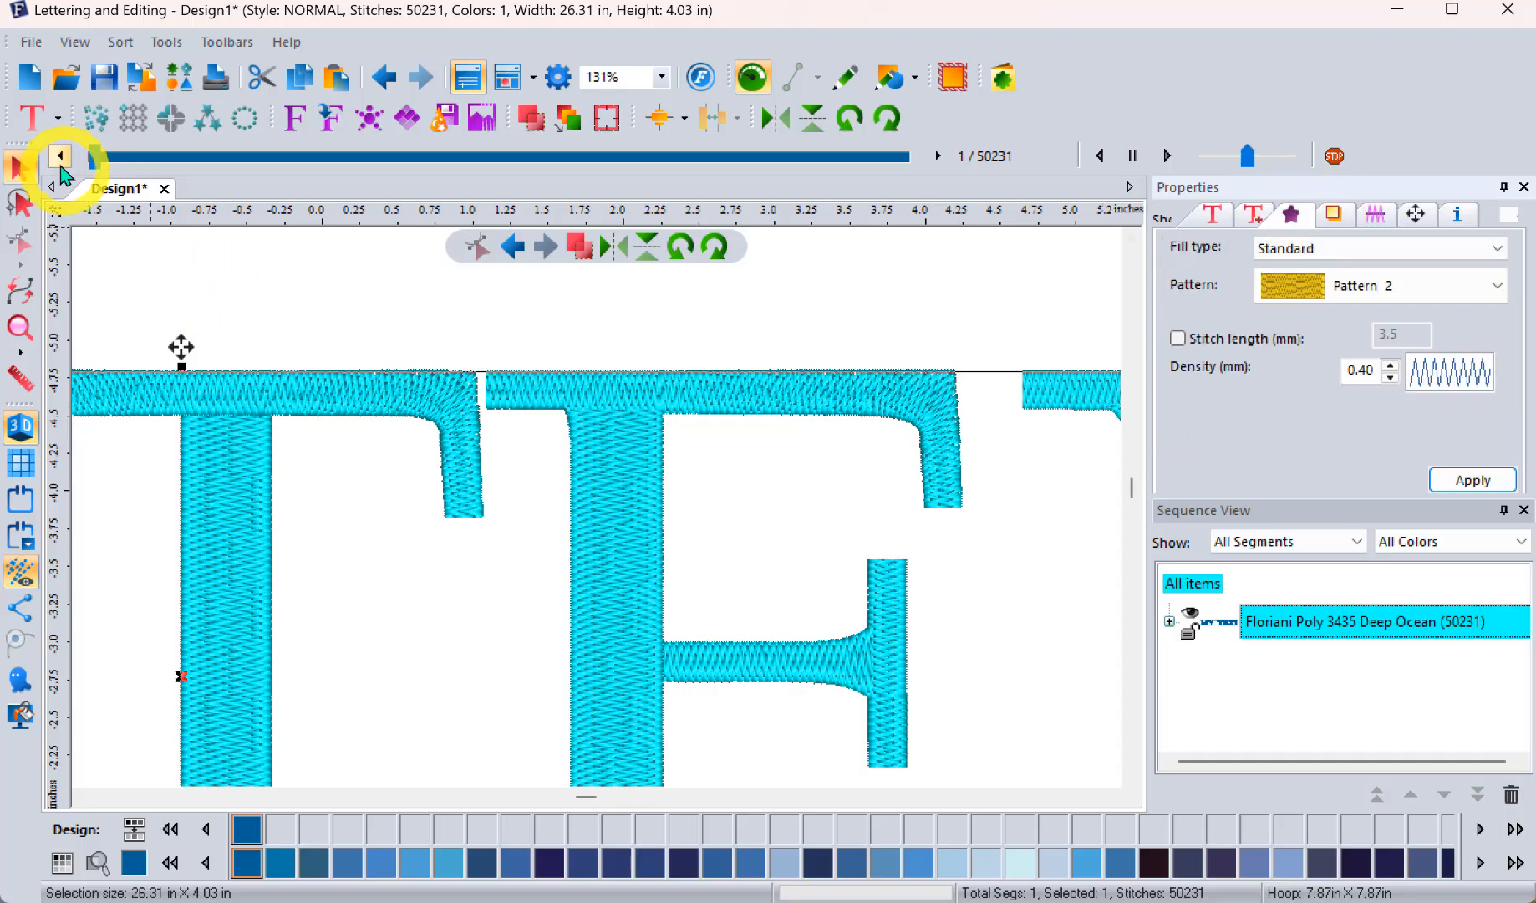
click(441, 322)
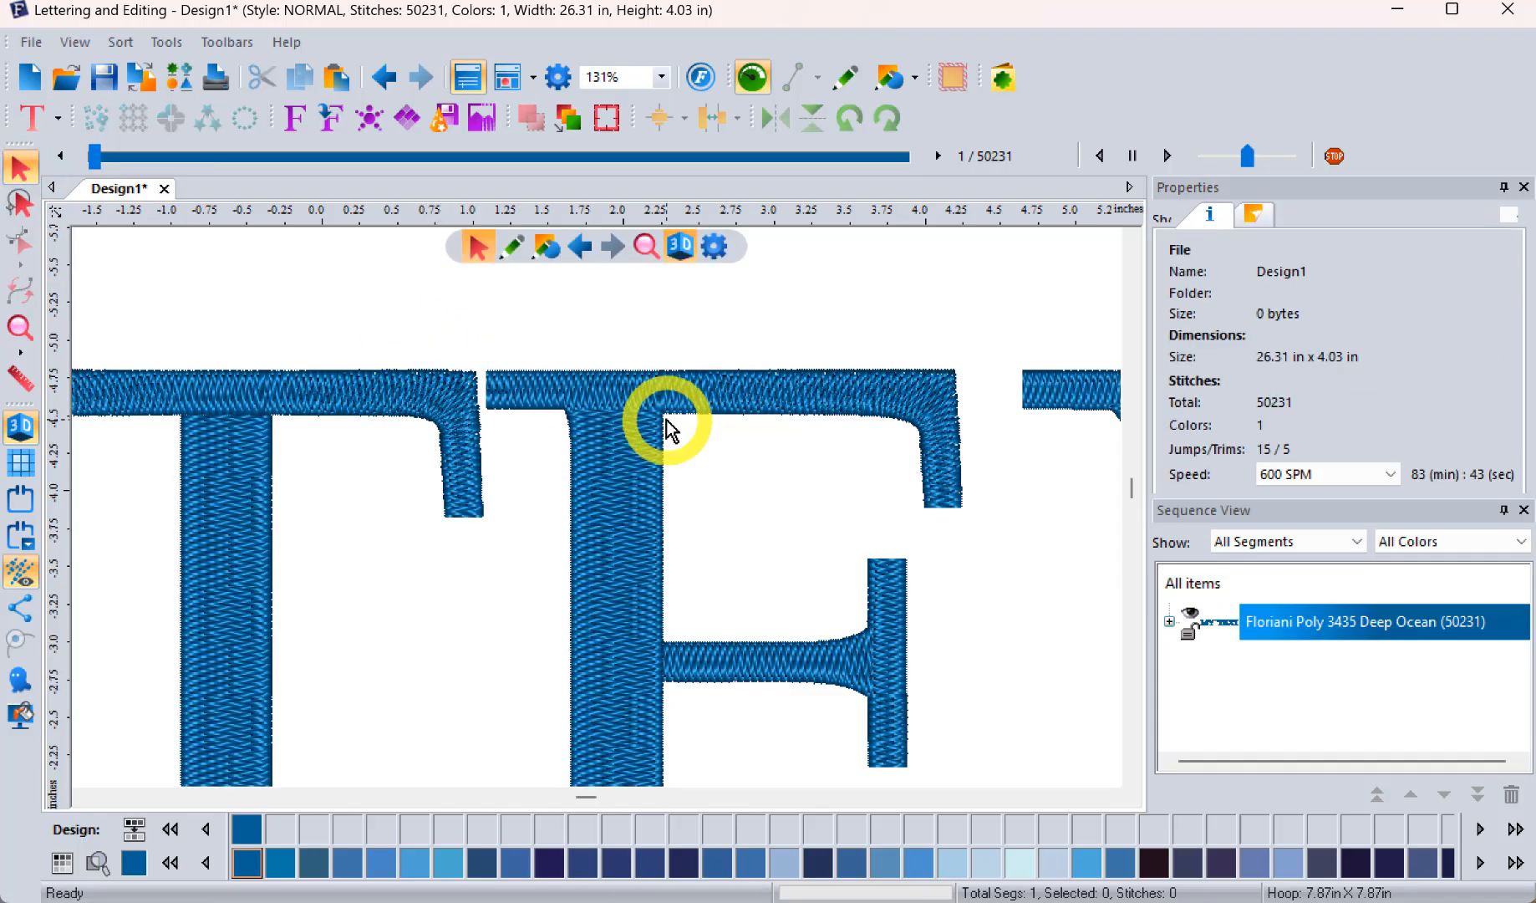
scroll(669, 422, up, 1)
scroll(669, 423, down, 3)
scroll(672, 431, down, 1)
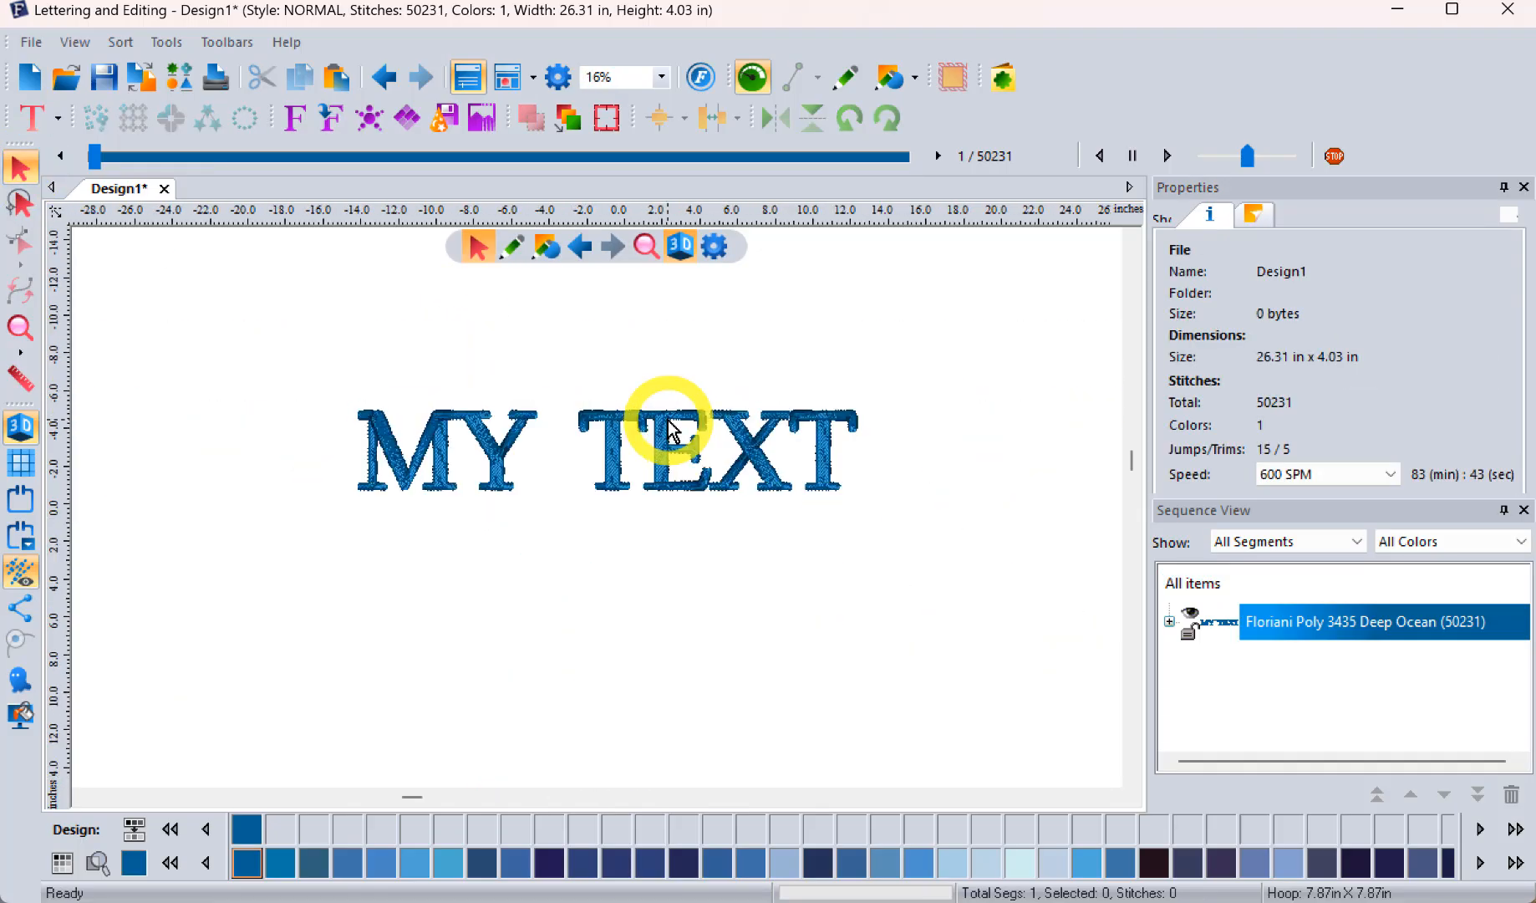
Step: Open the cupcake design Design1.pes from the EC01 Designs folder using Design Finder
click(179, 77)
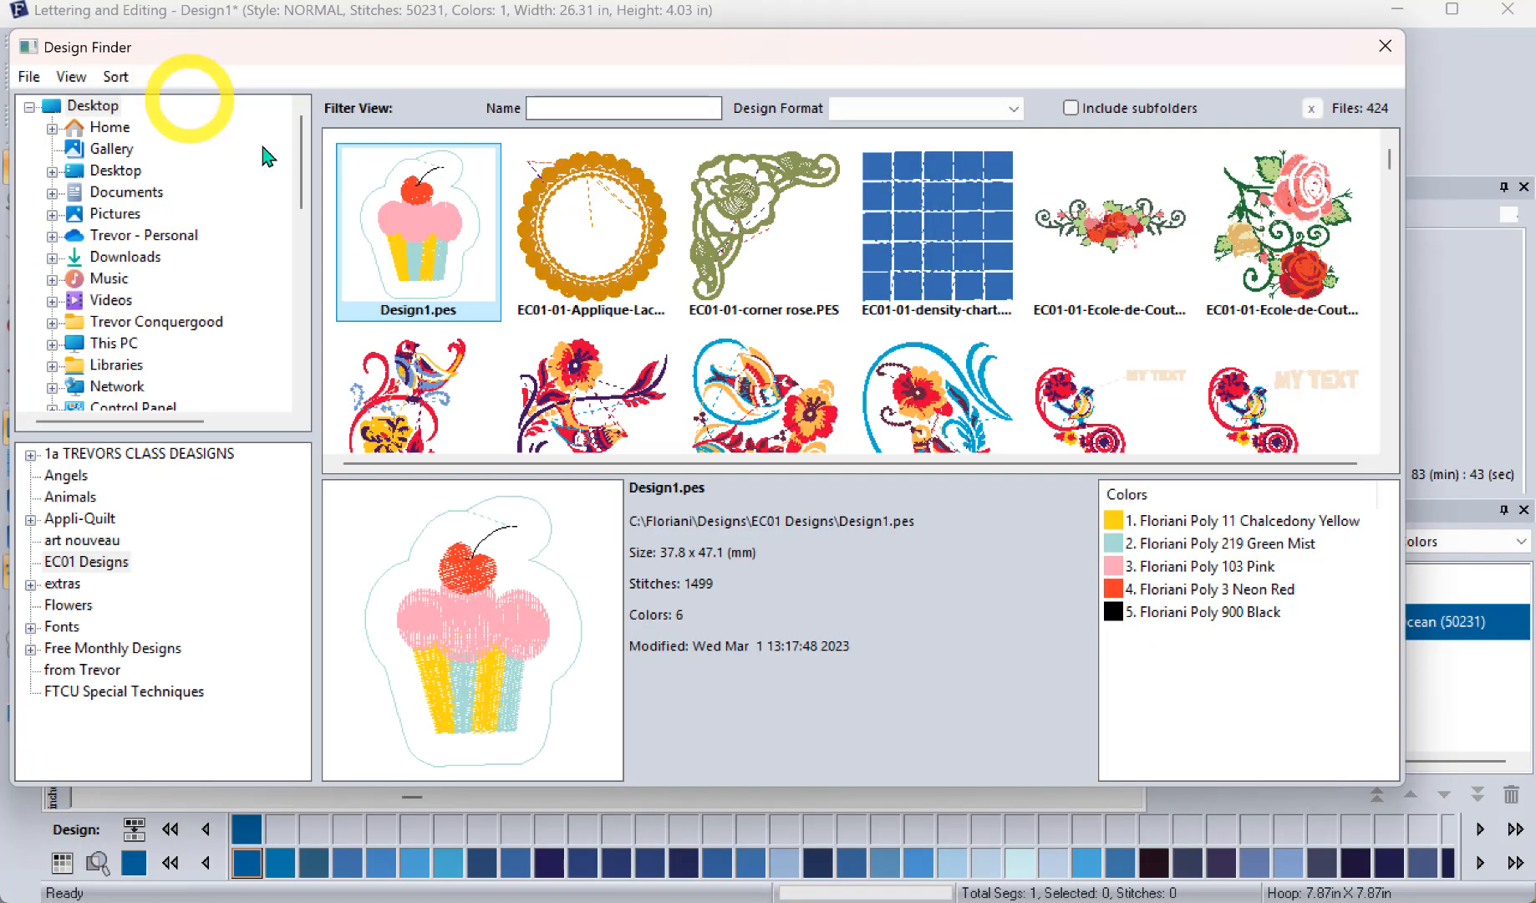
double_click(432, 239)
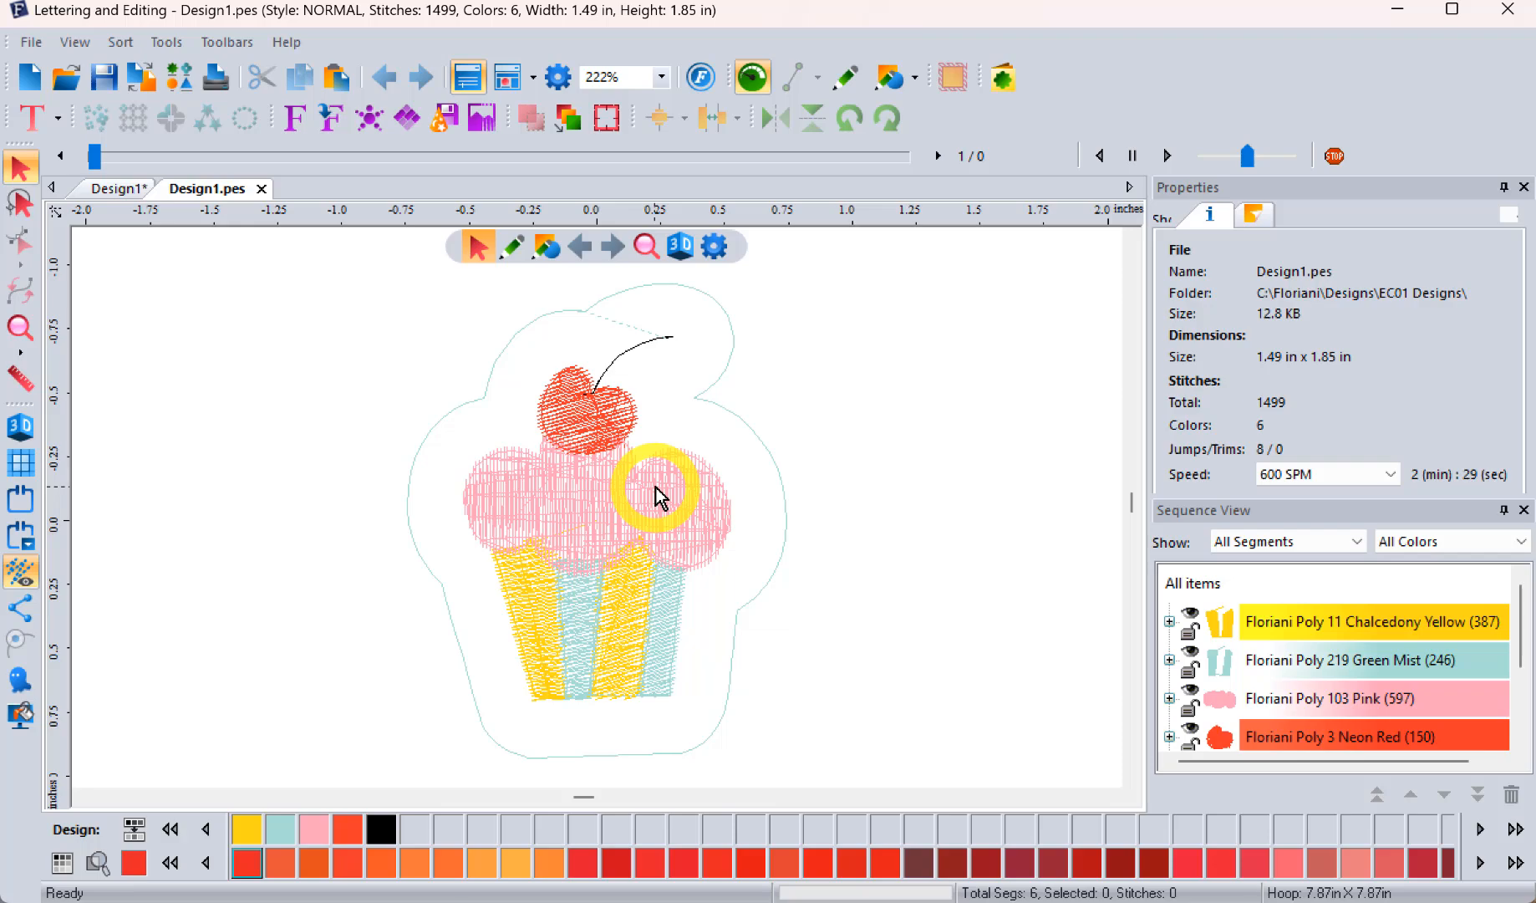
Step: Convert the pink frosting stitches to outlines with the advanced conversion, using Aggressive underlay removal and Merge Fills
click(1169, 698)
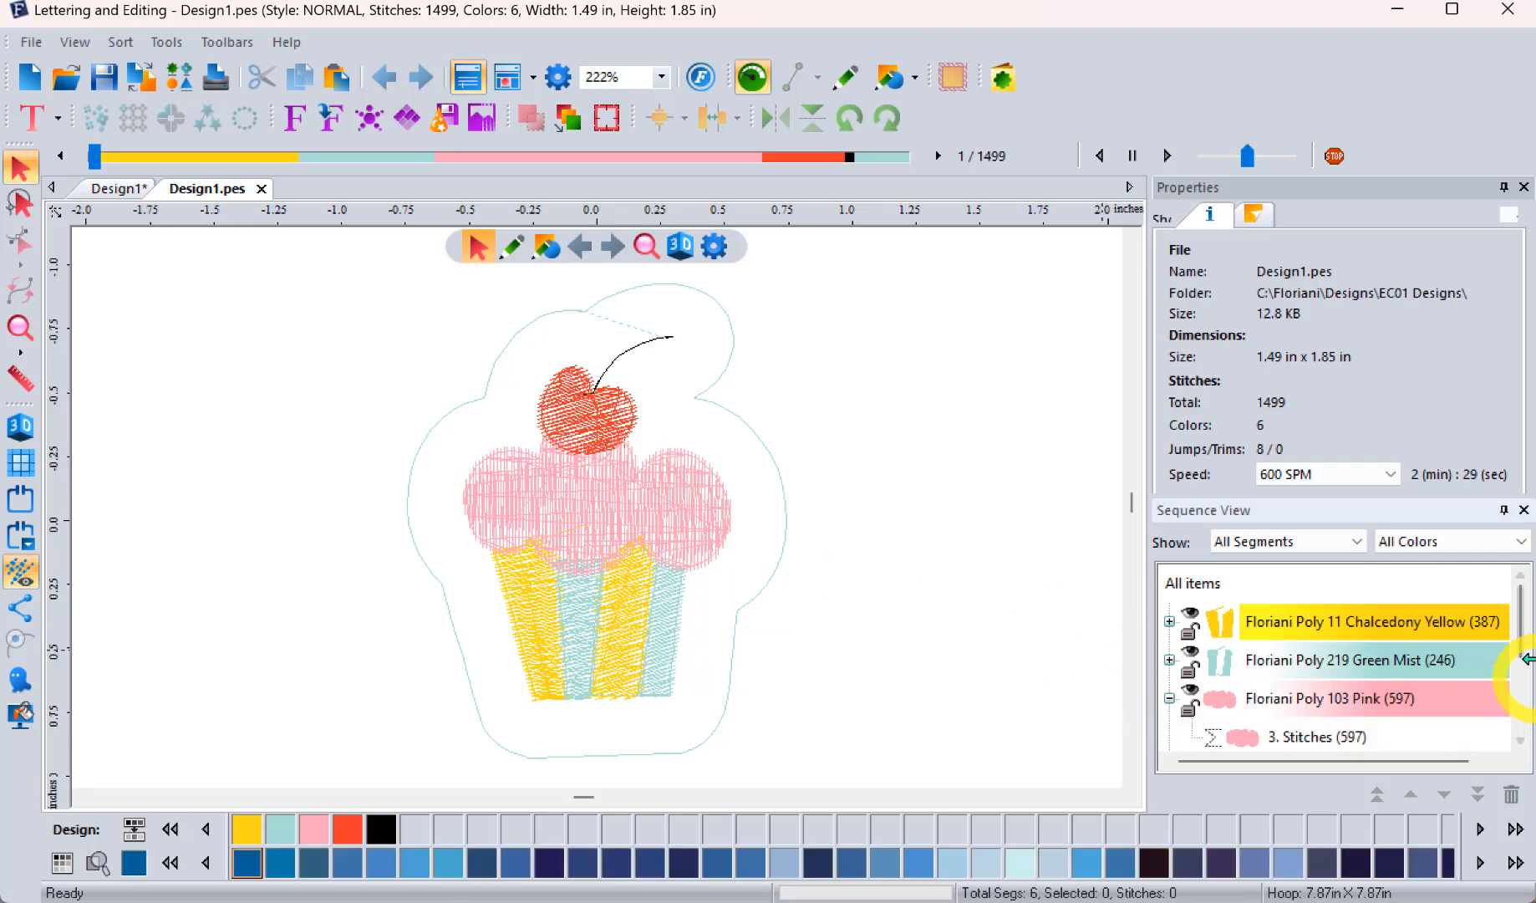
drag(1523, 600, 1520, 652)
click(1308, 662)
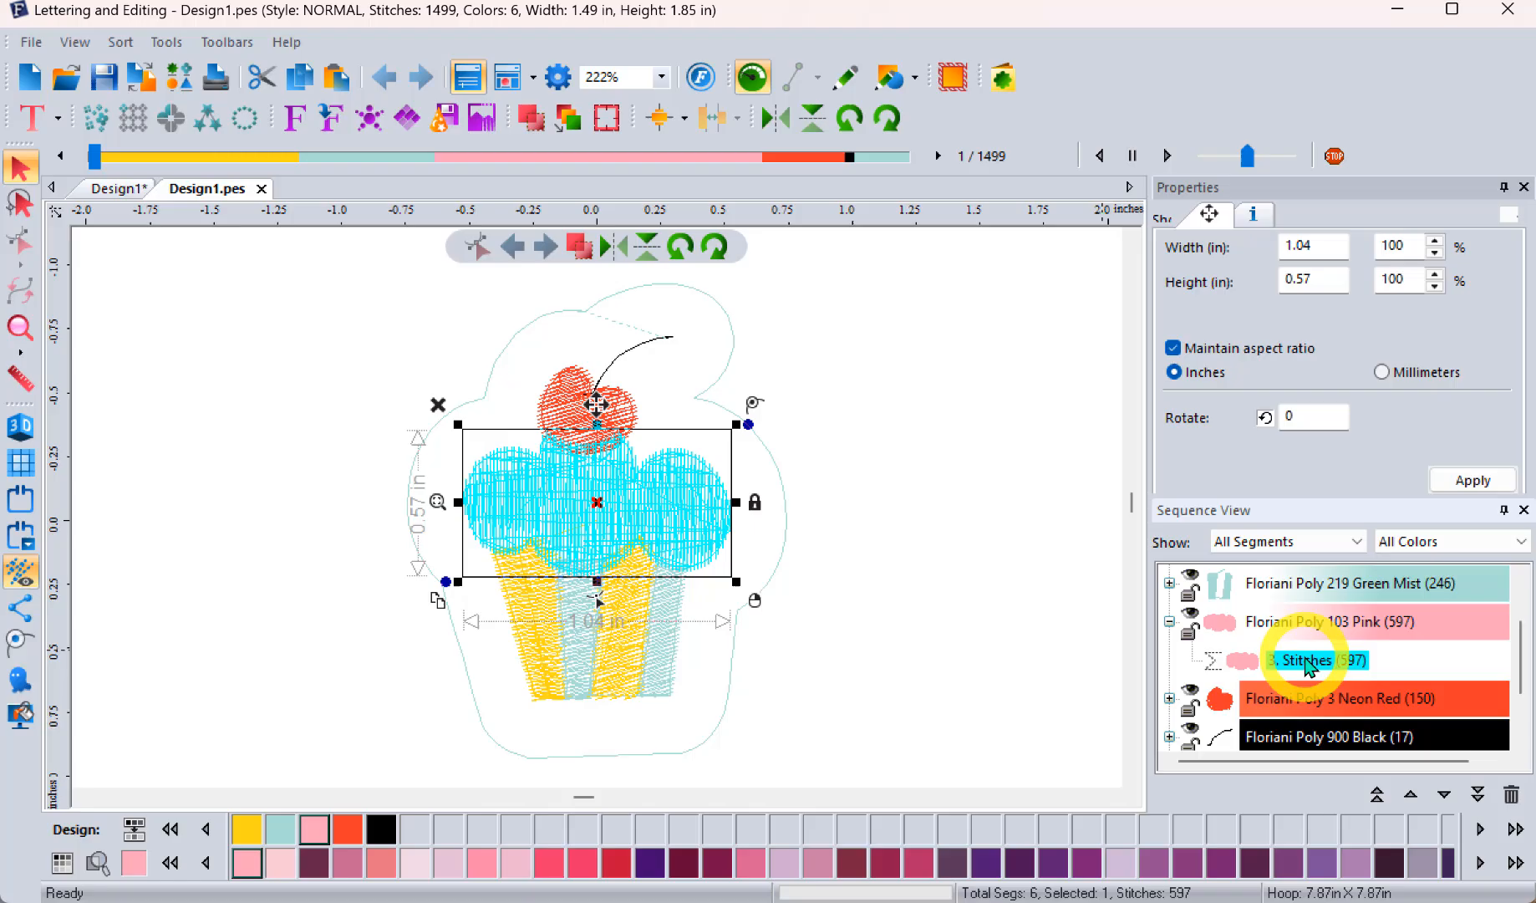
right_click(678, 486)
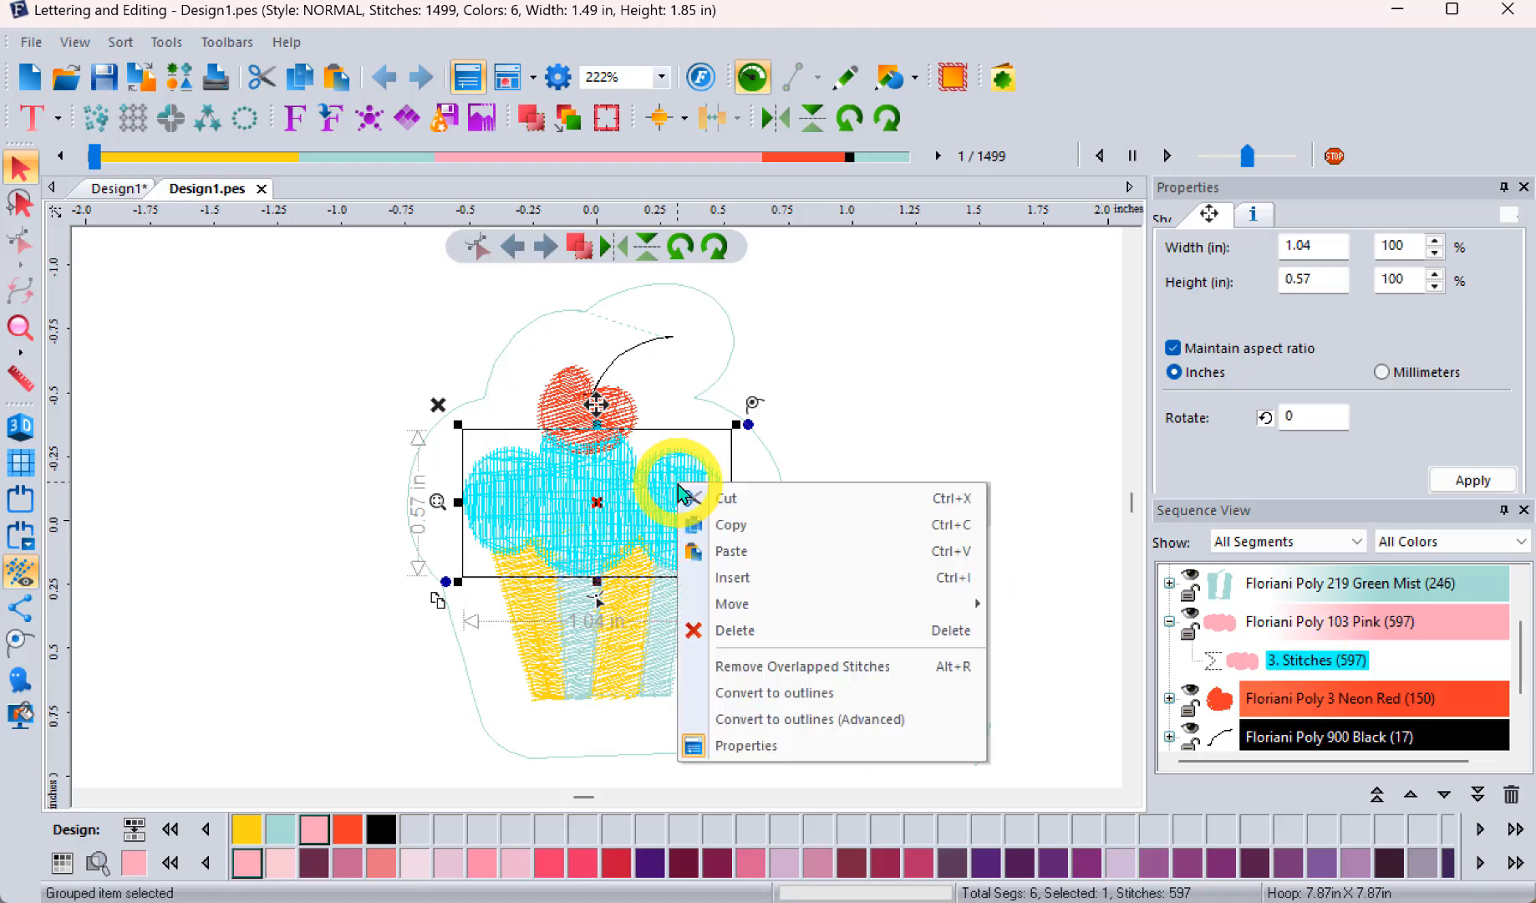
click(823, 726)
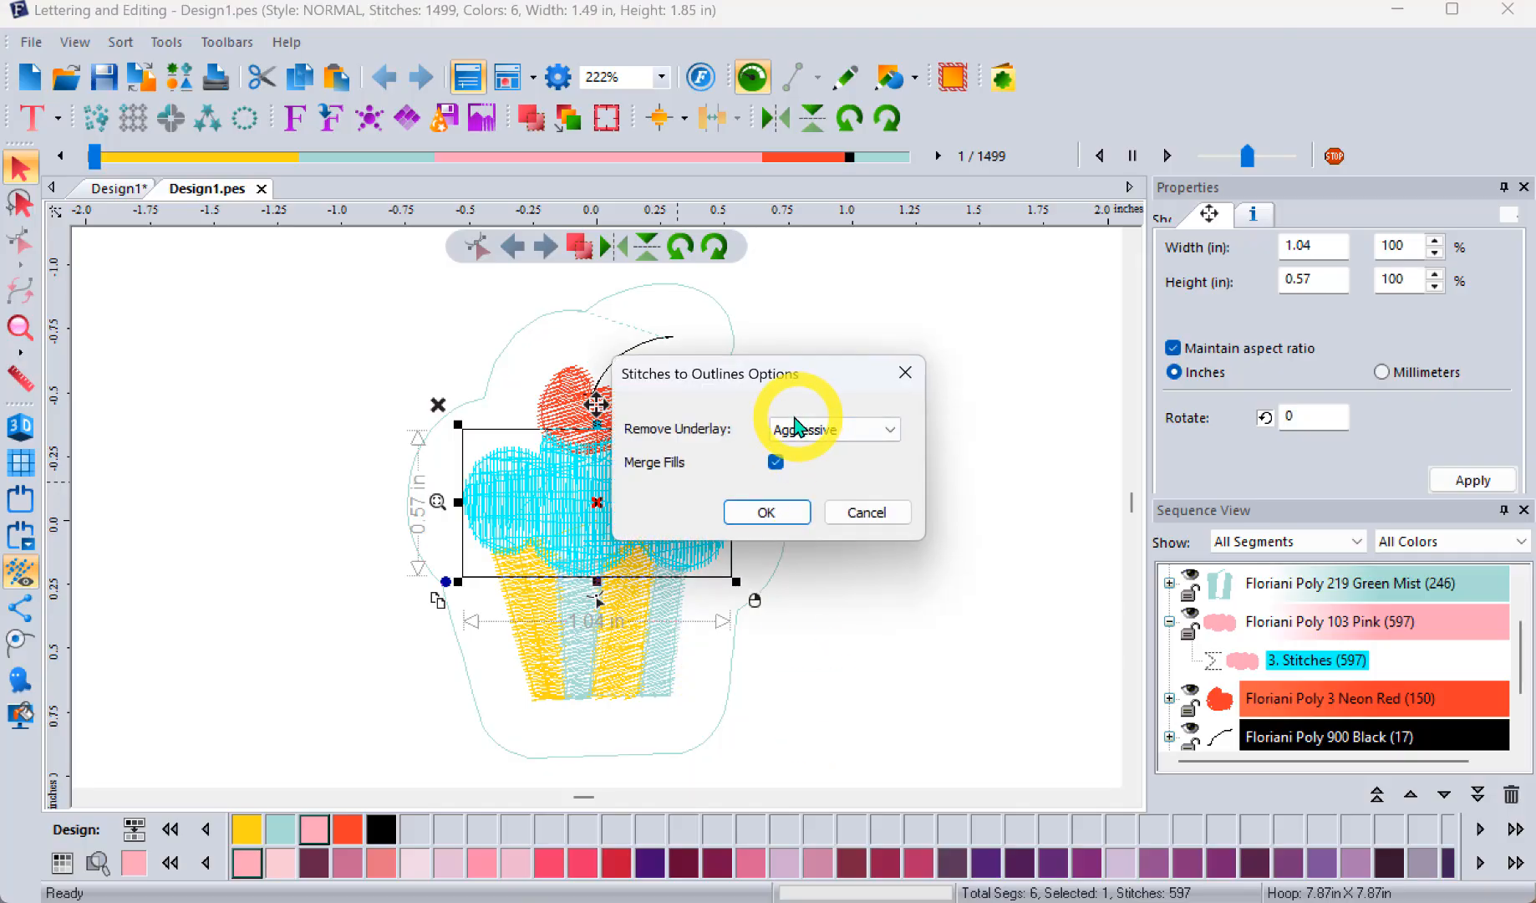
click(773, 511)
Step: Apply the Random fill pattern to the converted pink frosting and display the design's stitches in 3D
click(1170, 698)
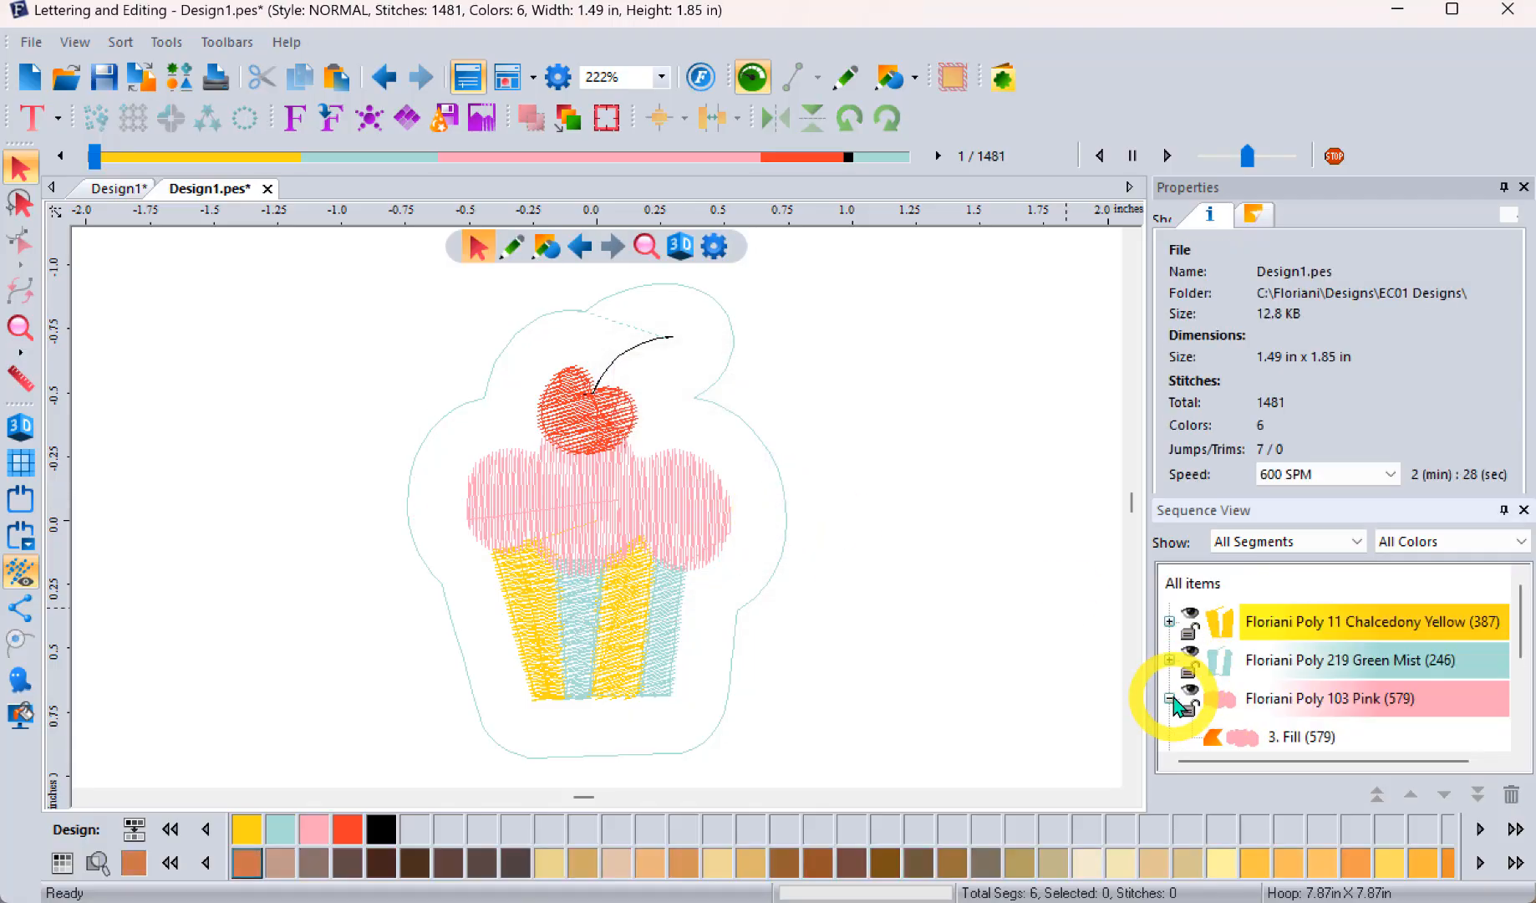
click(1249, 737)
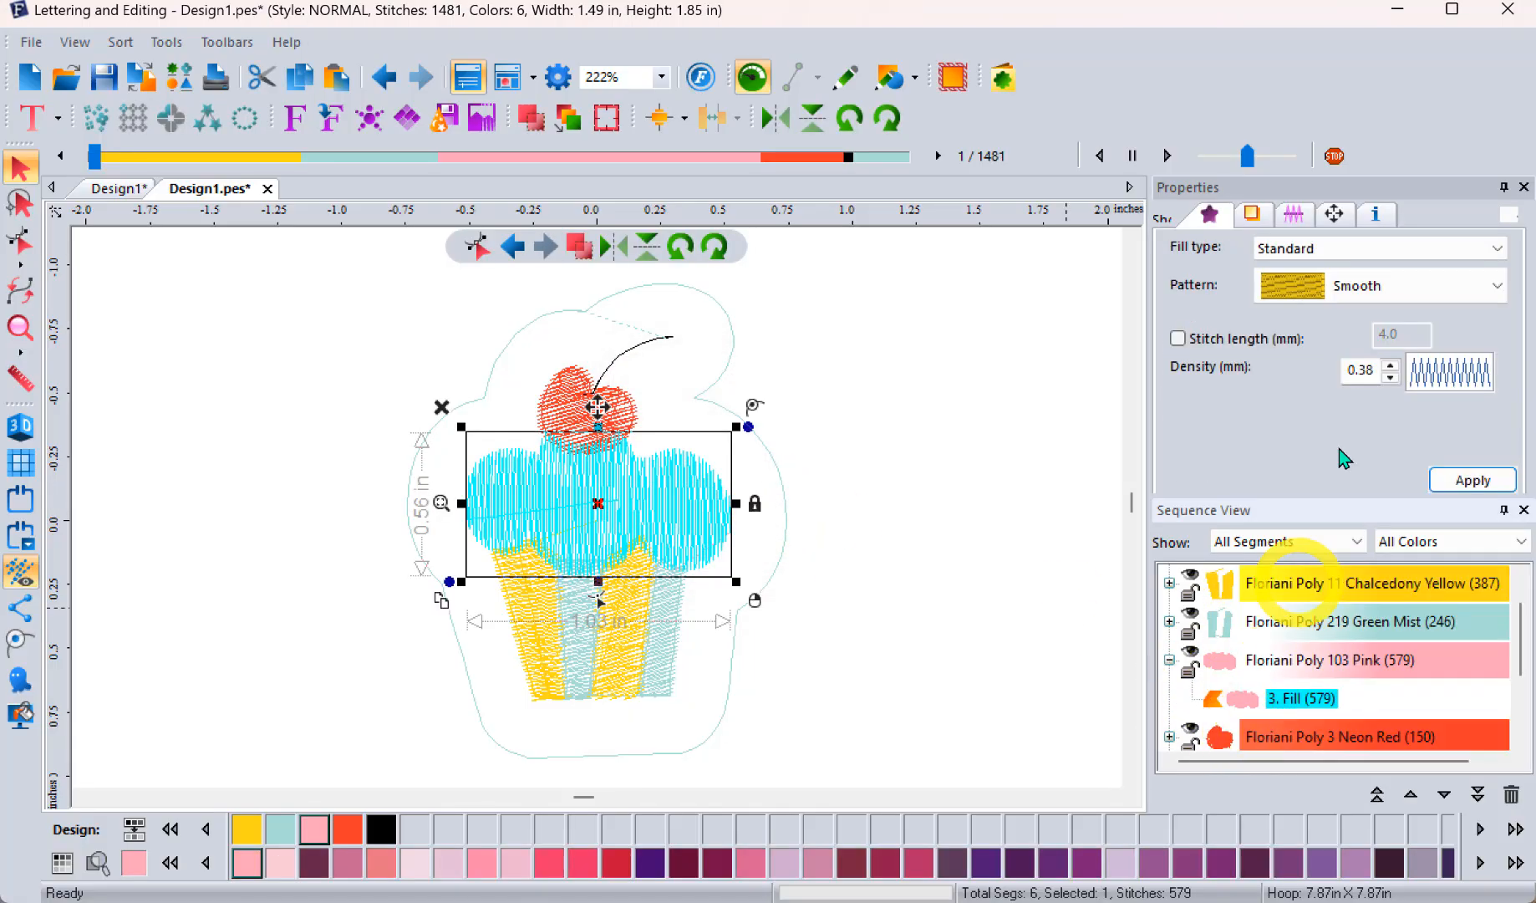
click(1336, 288)
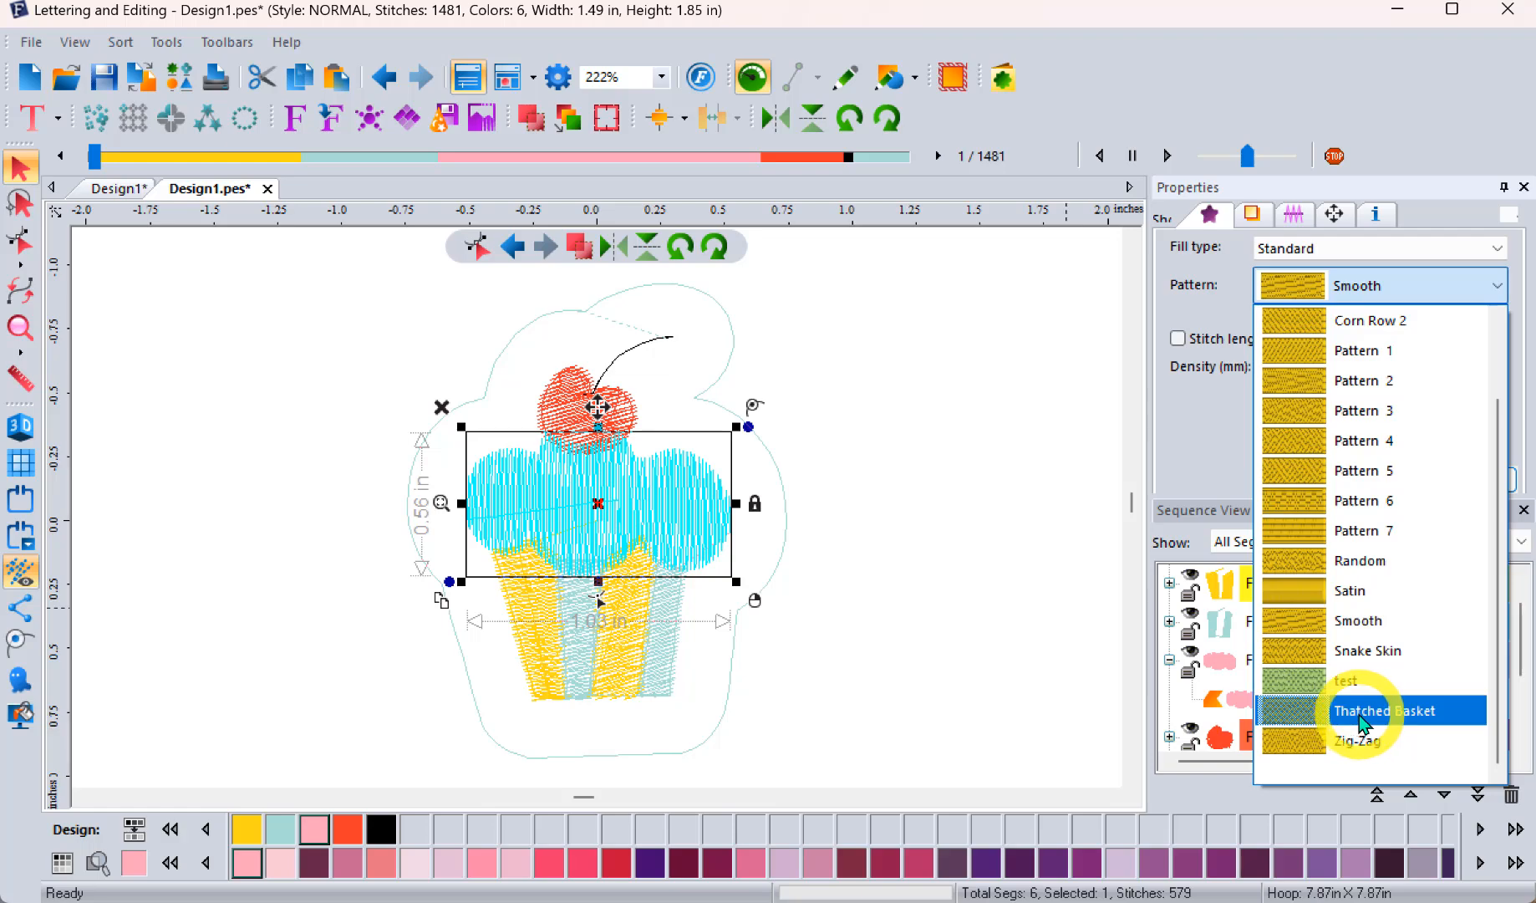
click(1363, 560)
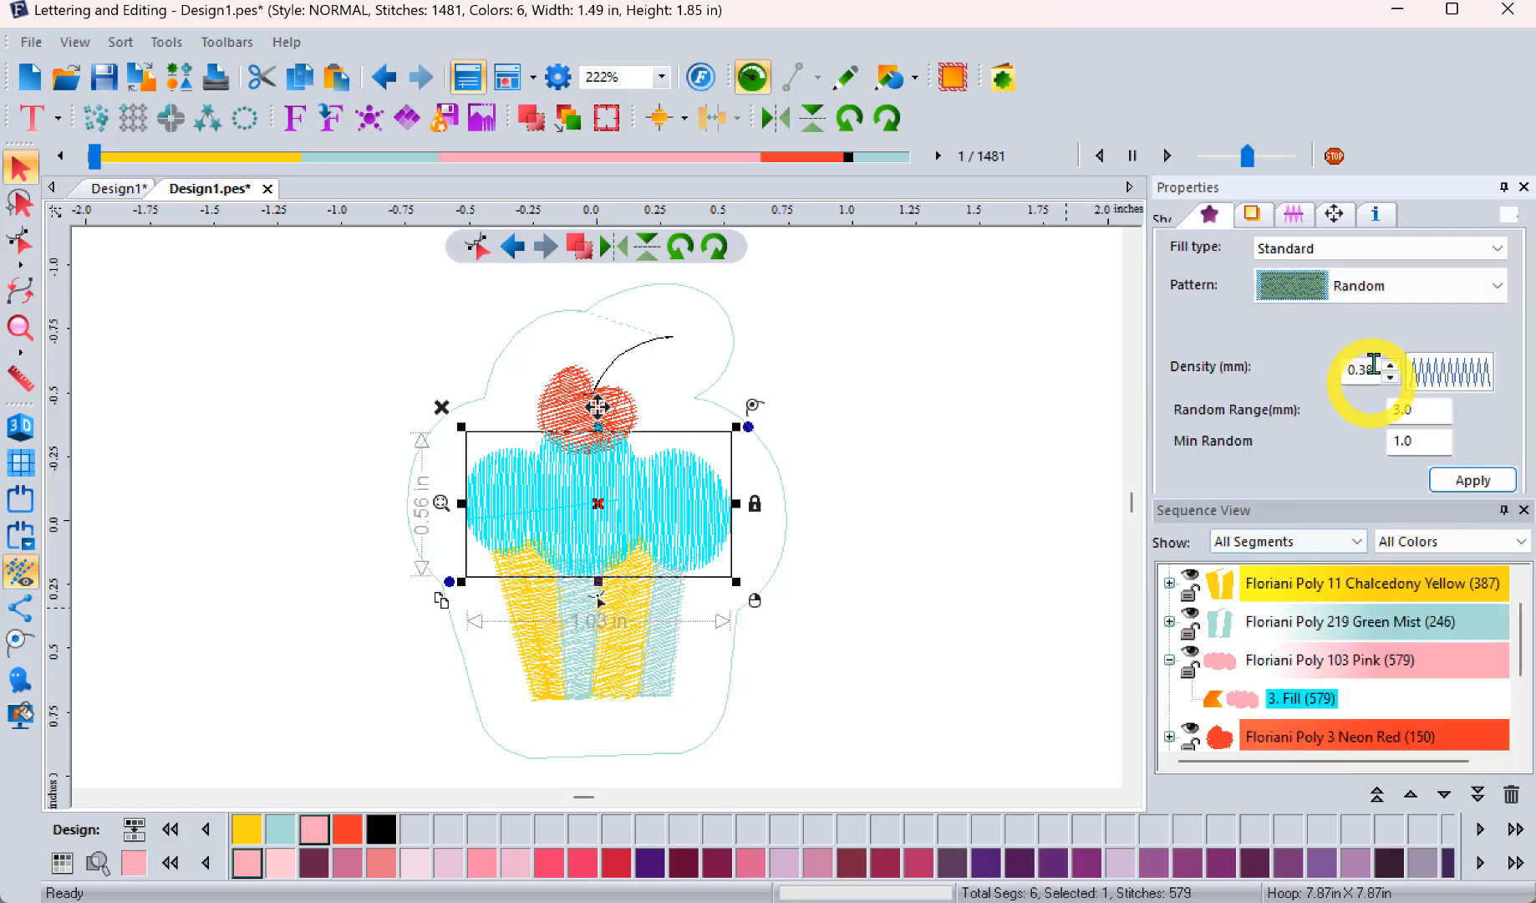
click(1472, 481)
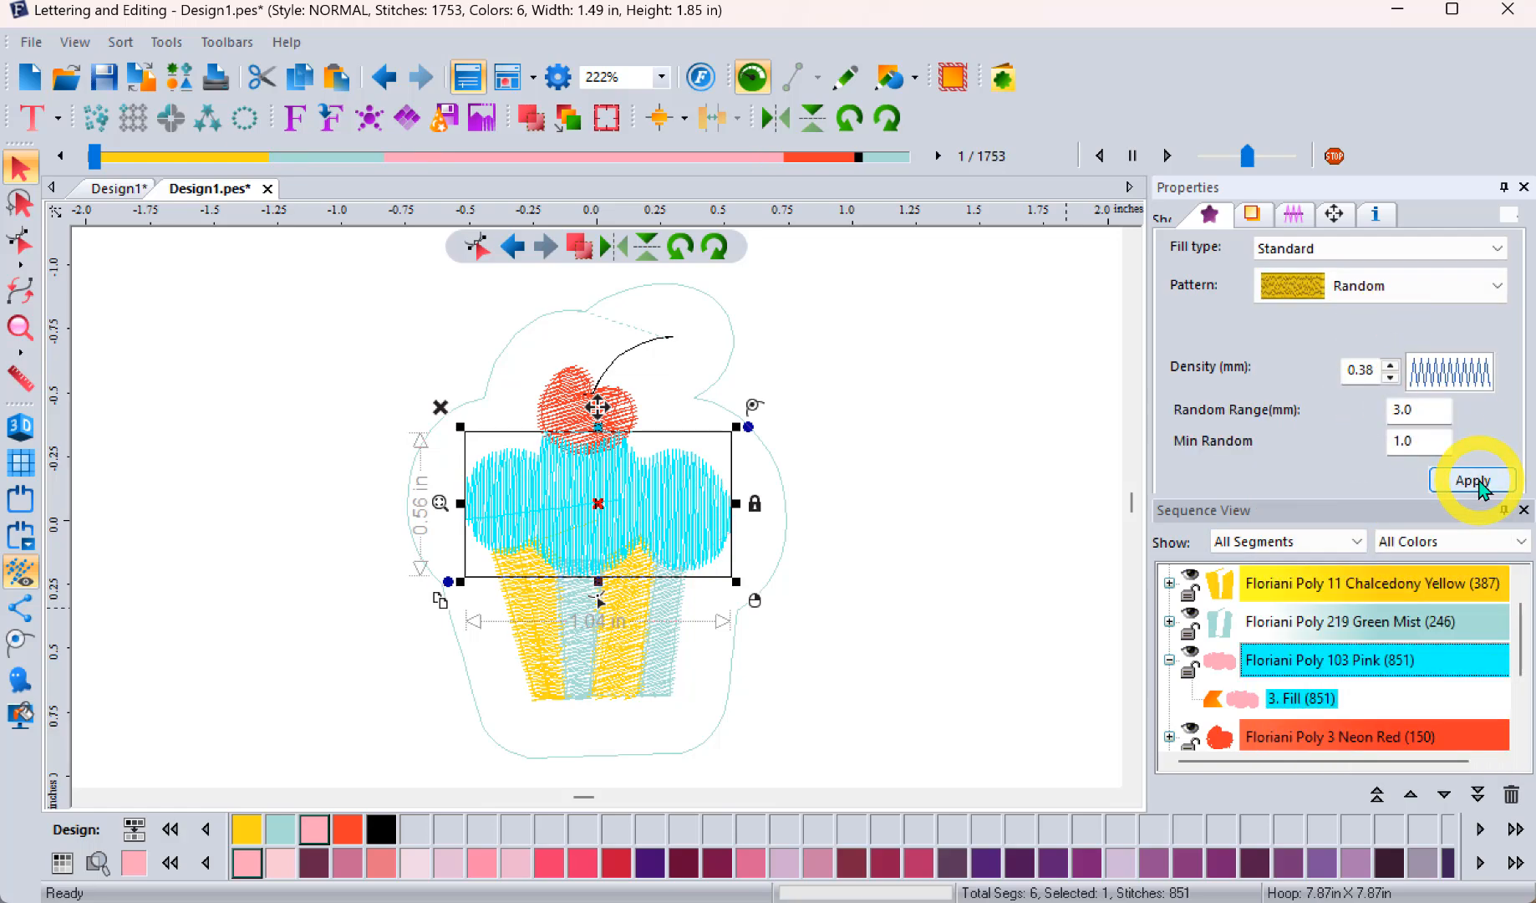
click(21, 428)
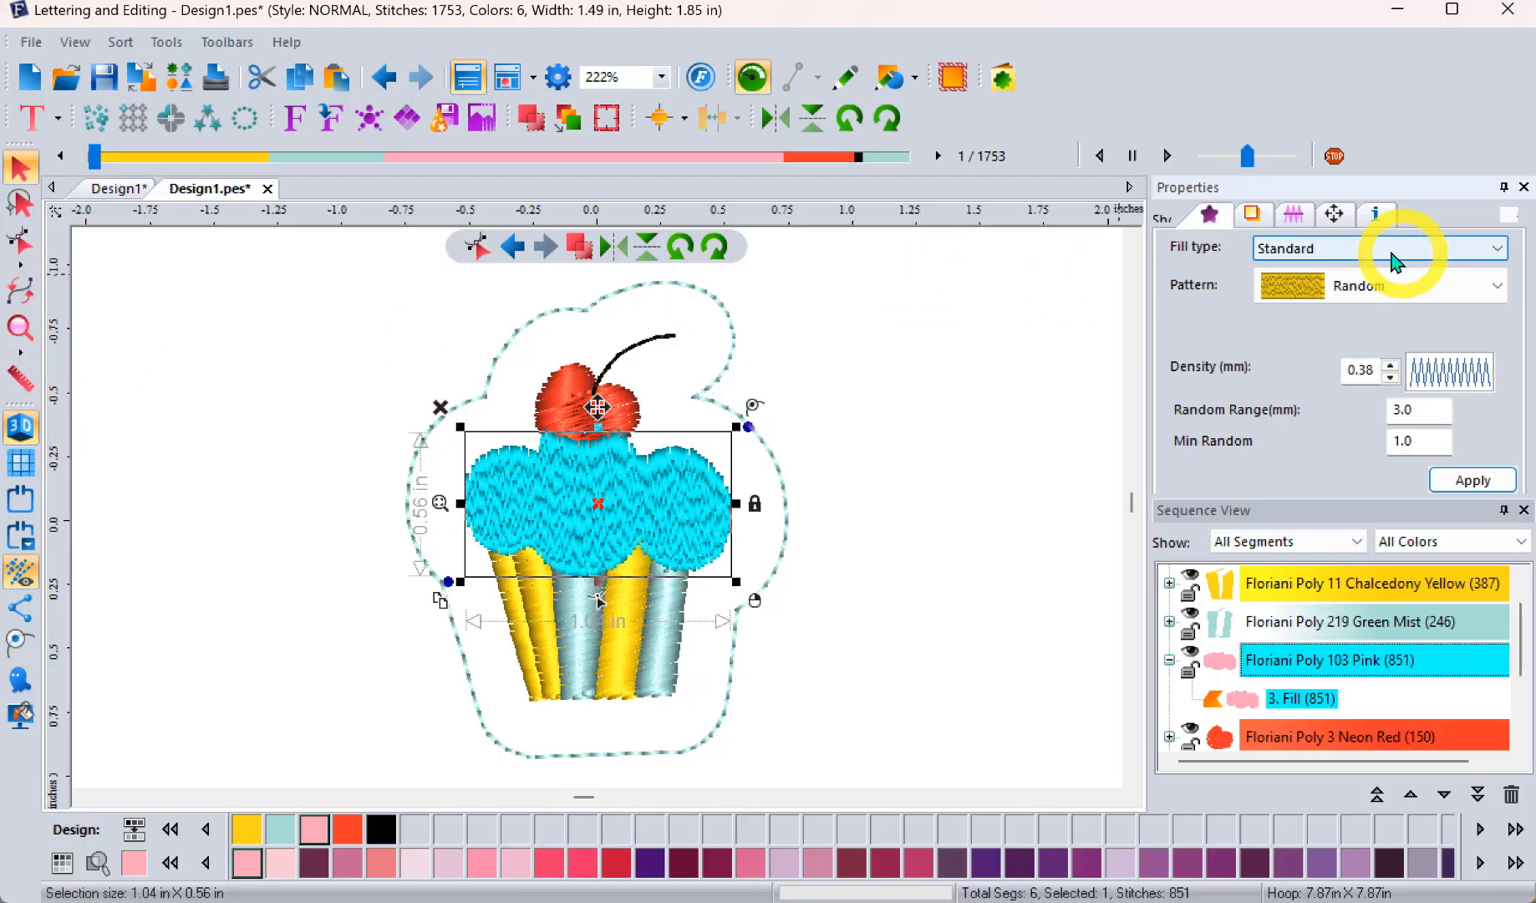
Step: Change the pink frosting to a Motif fill with pattern 216, then deselect it to view its thread color
click(1340, 255)
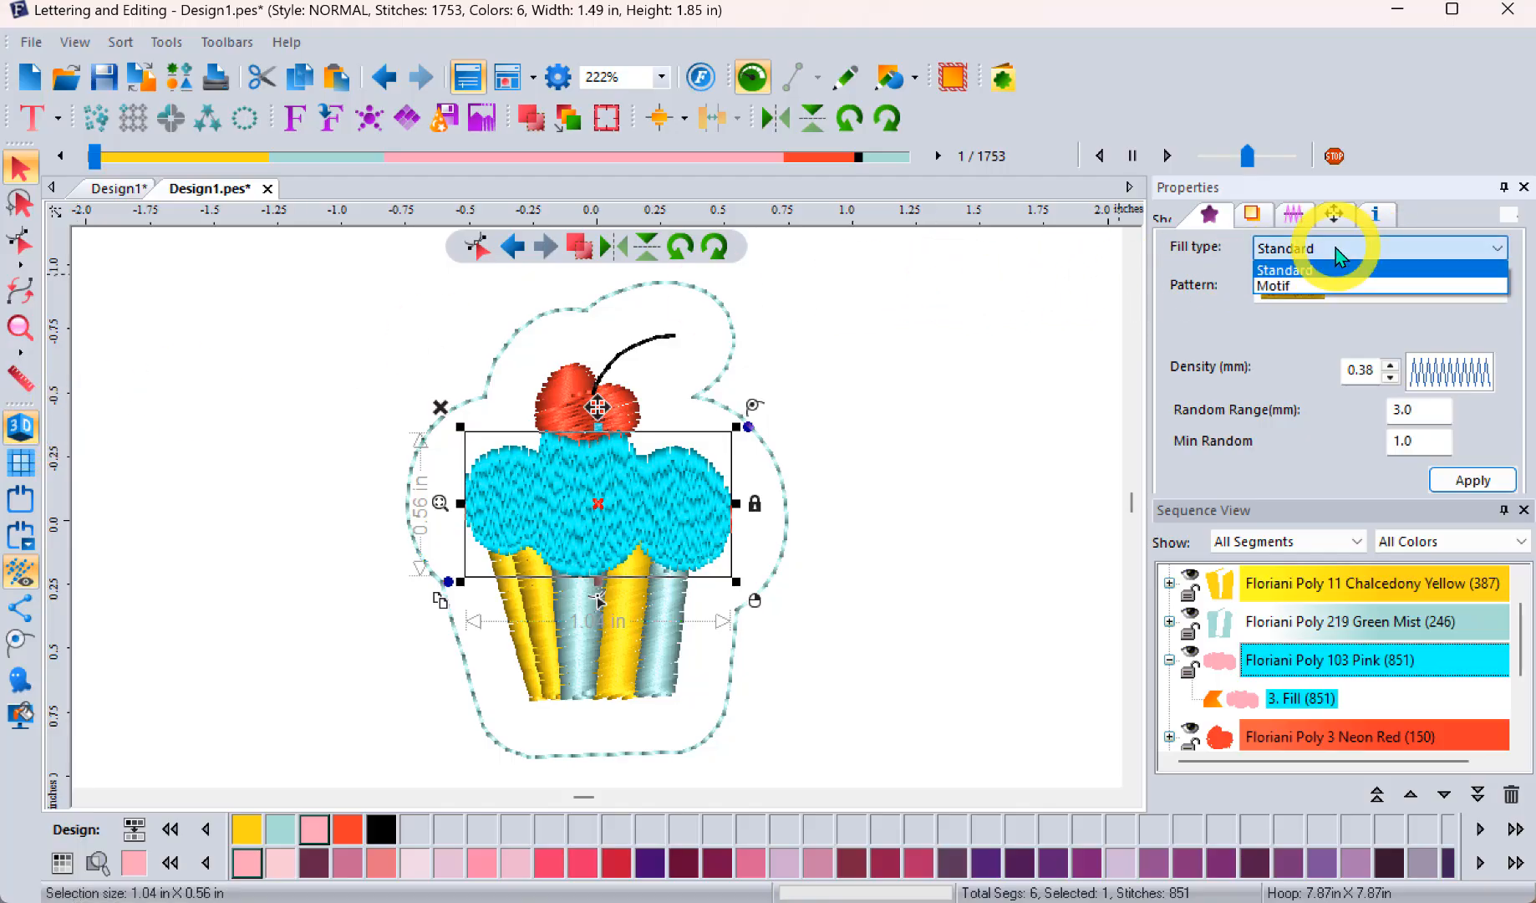
click(1300, 285)
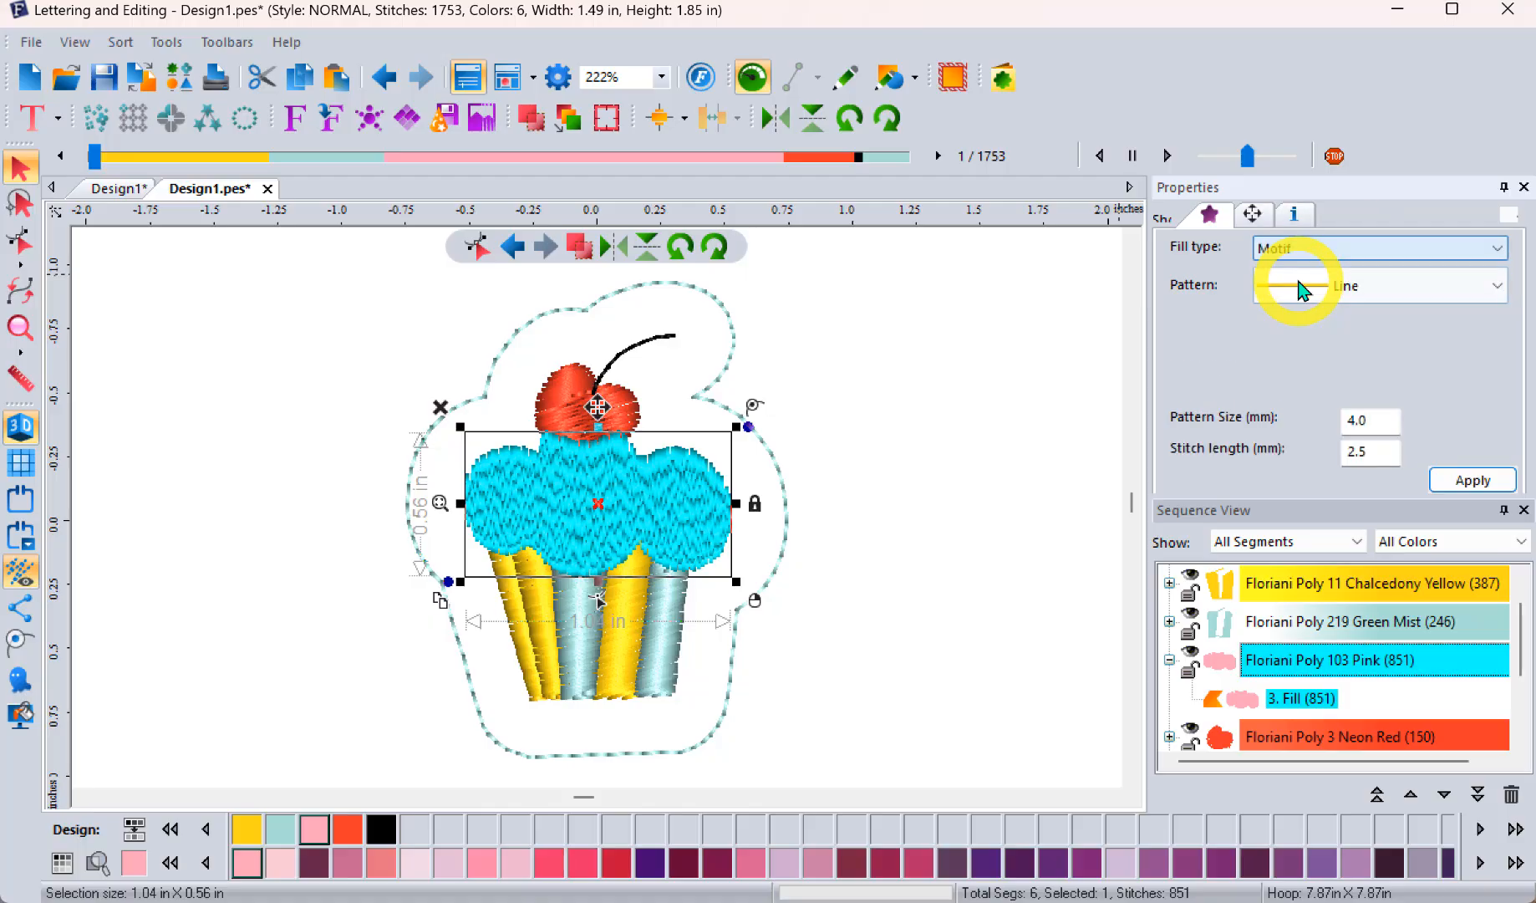
click(1300, 287)
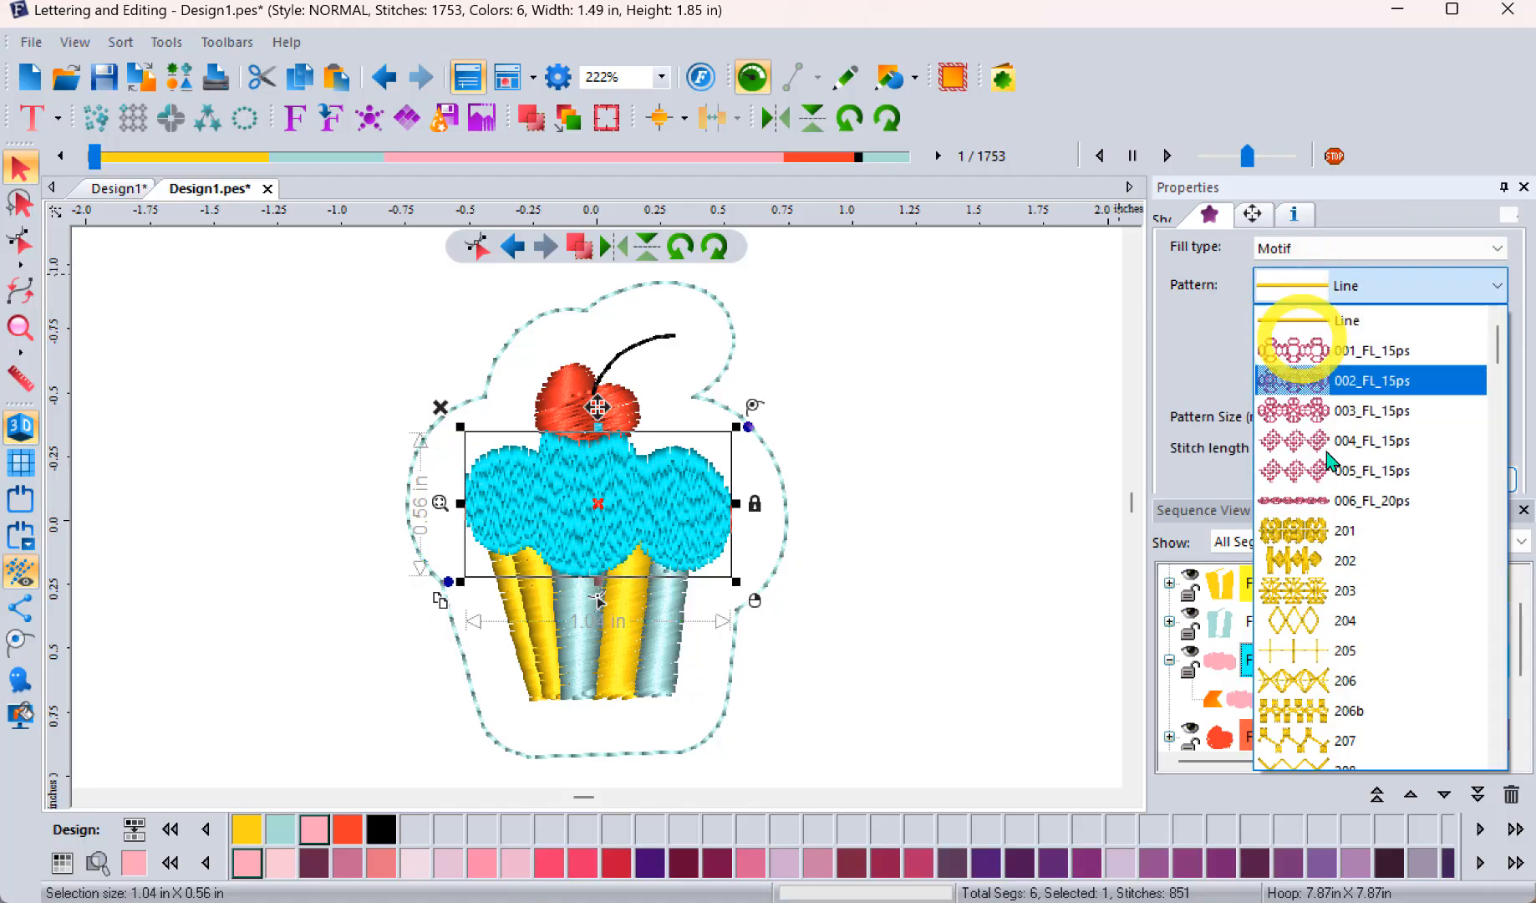
scroll(1330, 468, down, 7)
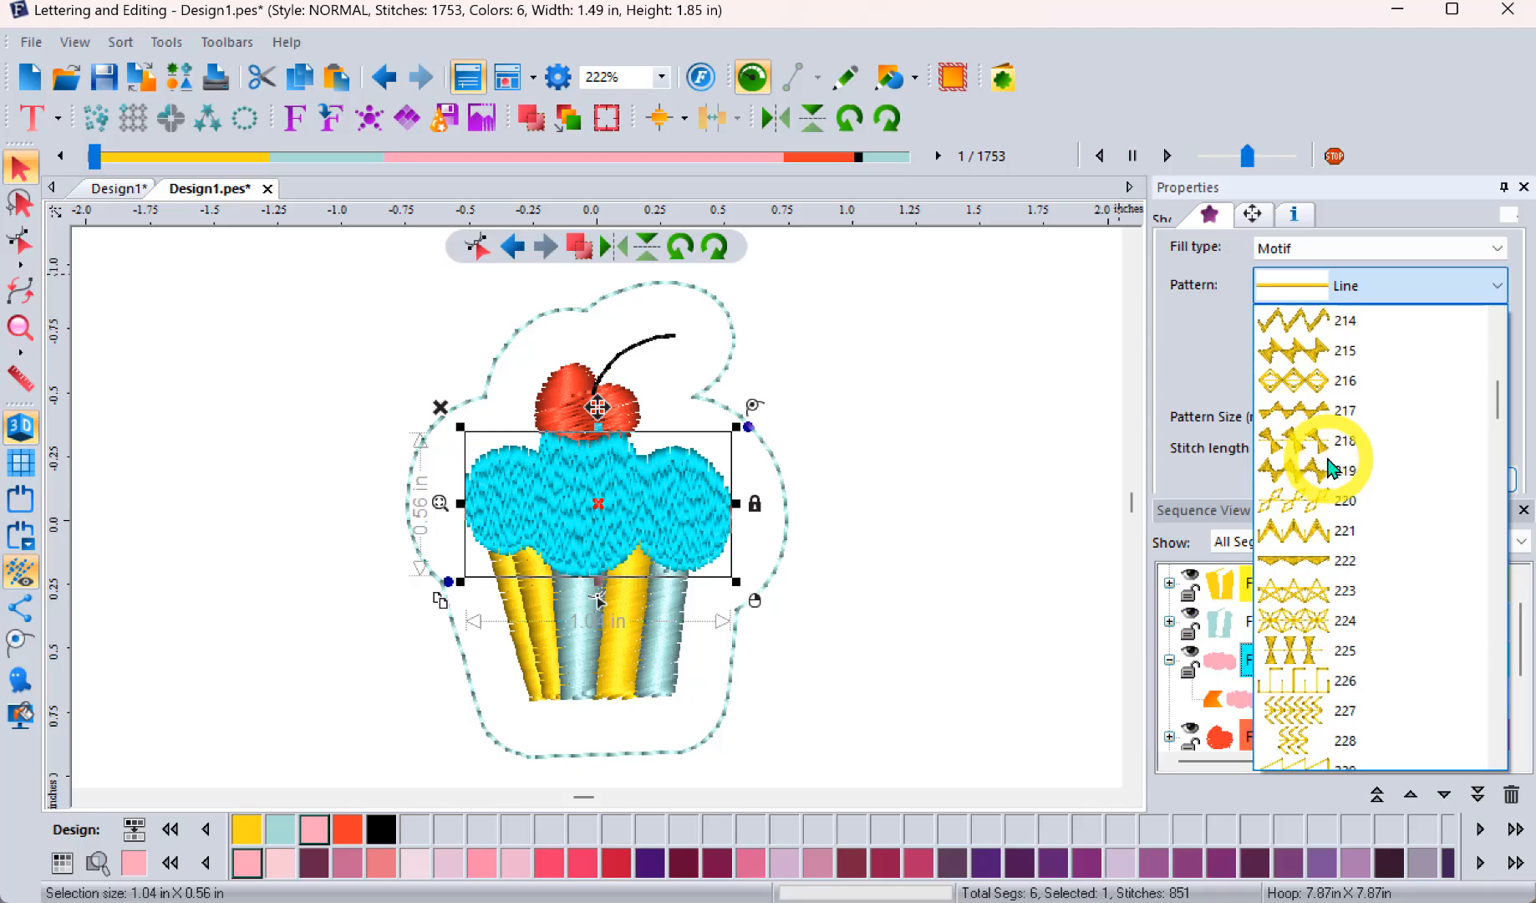
click(1325, 379)
click(1476, 480)
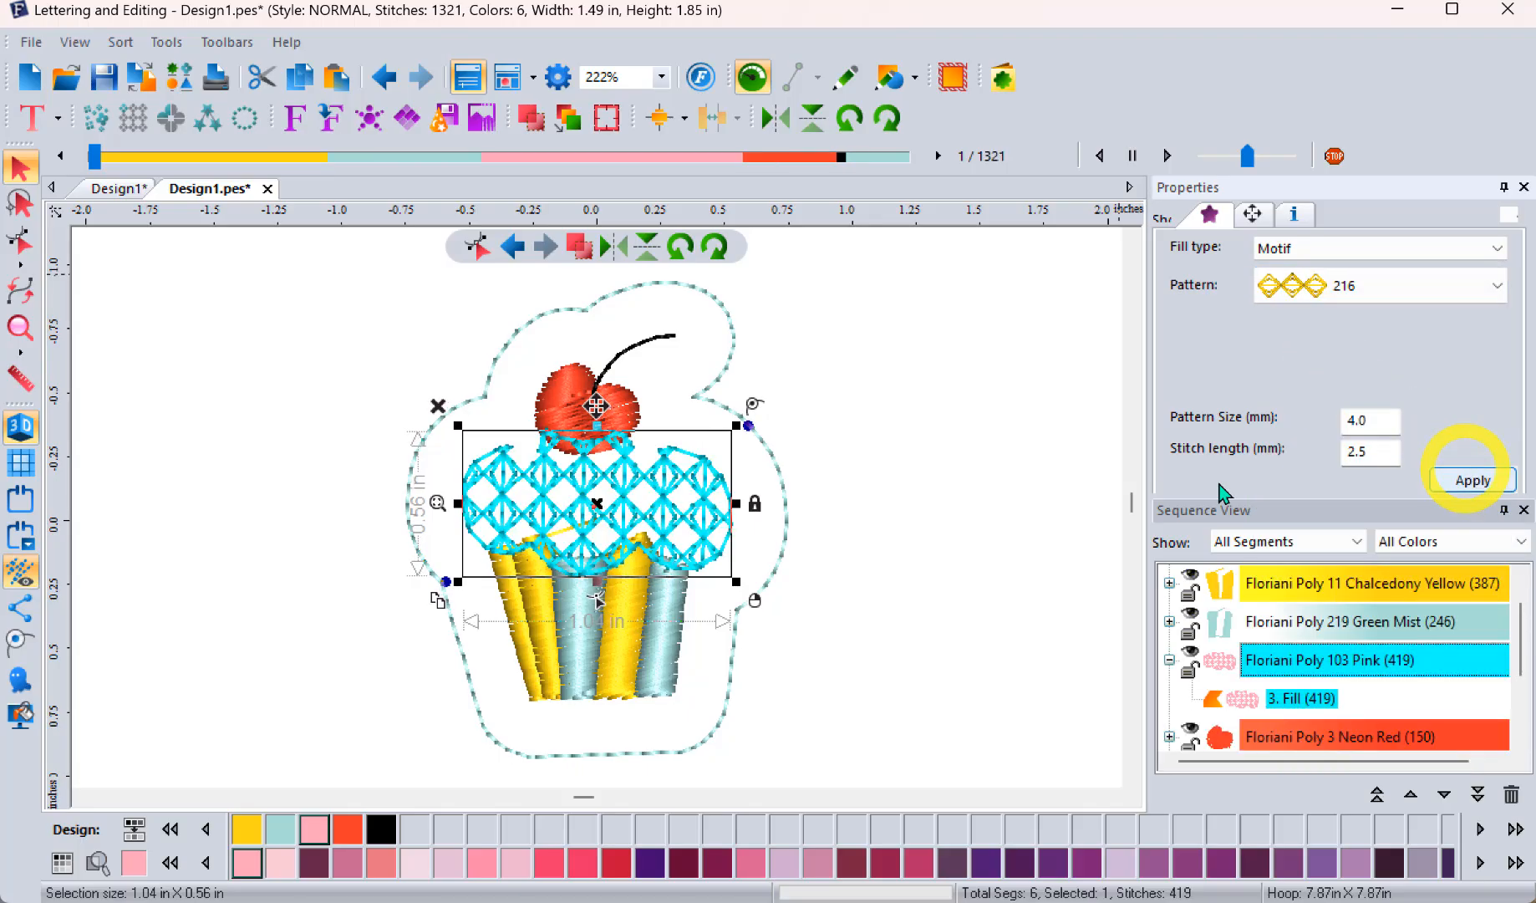
click(892, 437)
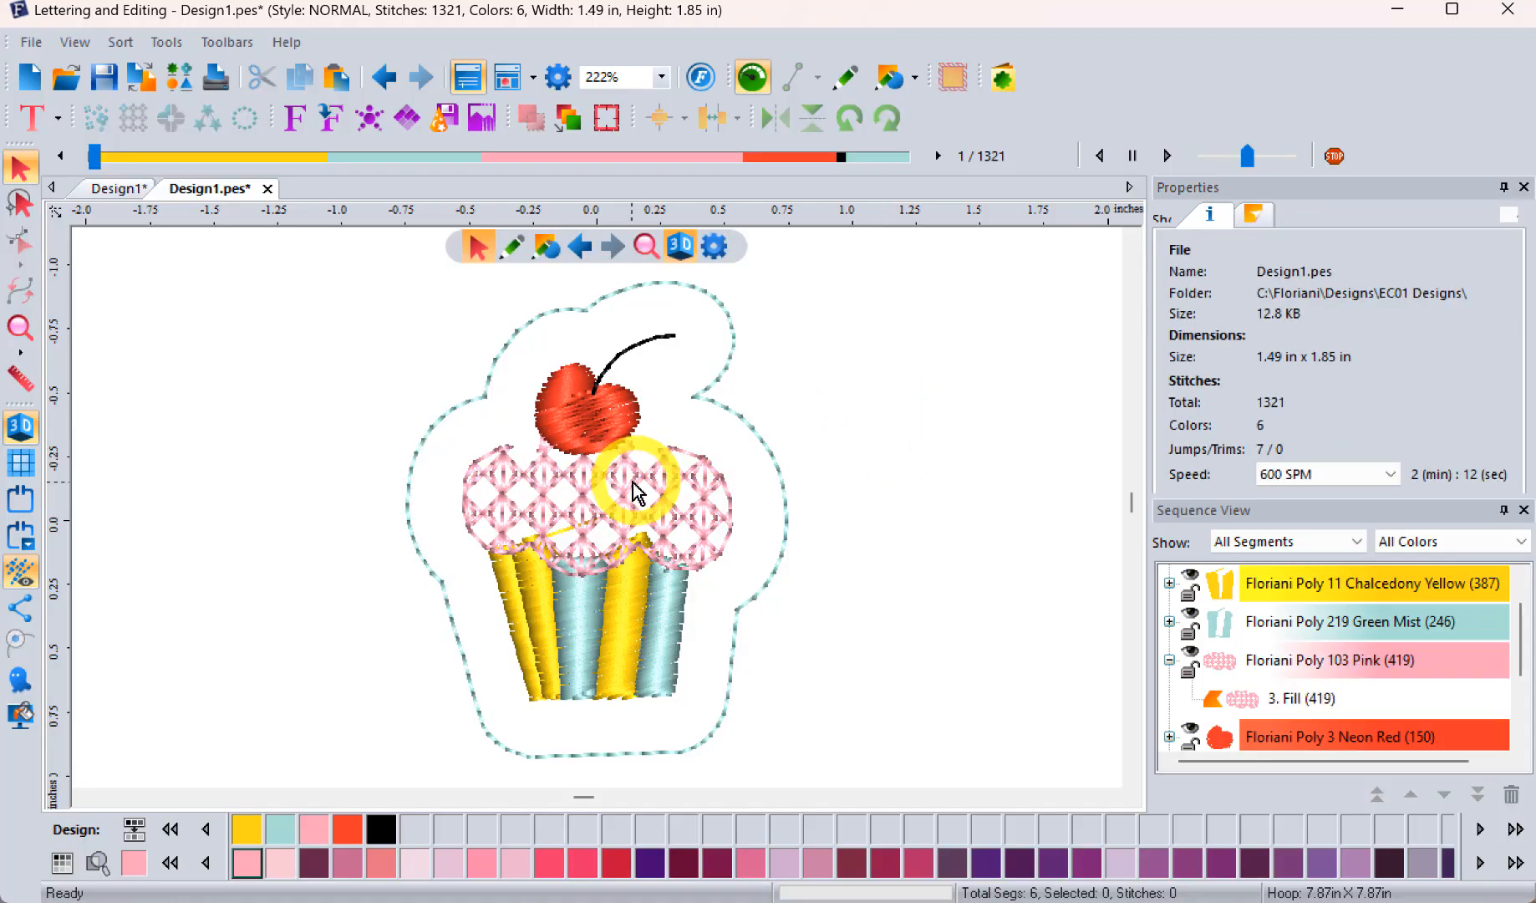
Step: Change the pink frosting to a Standard fill with Pattern 1
click(700, 474)
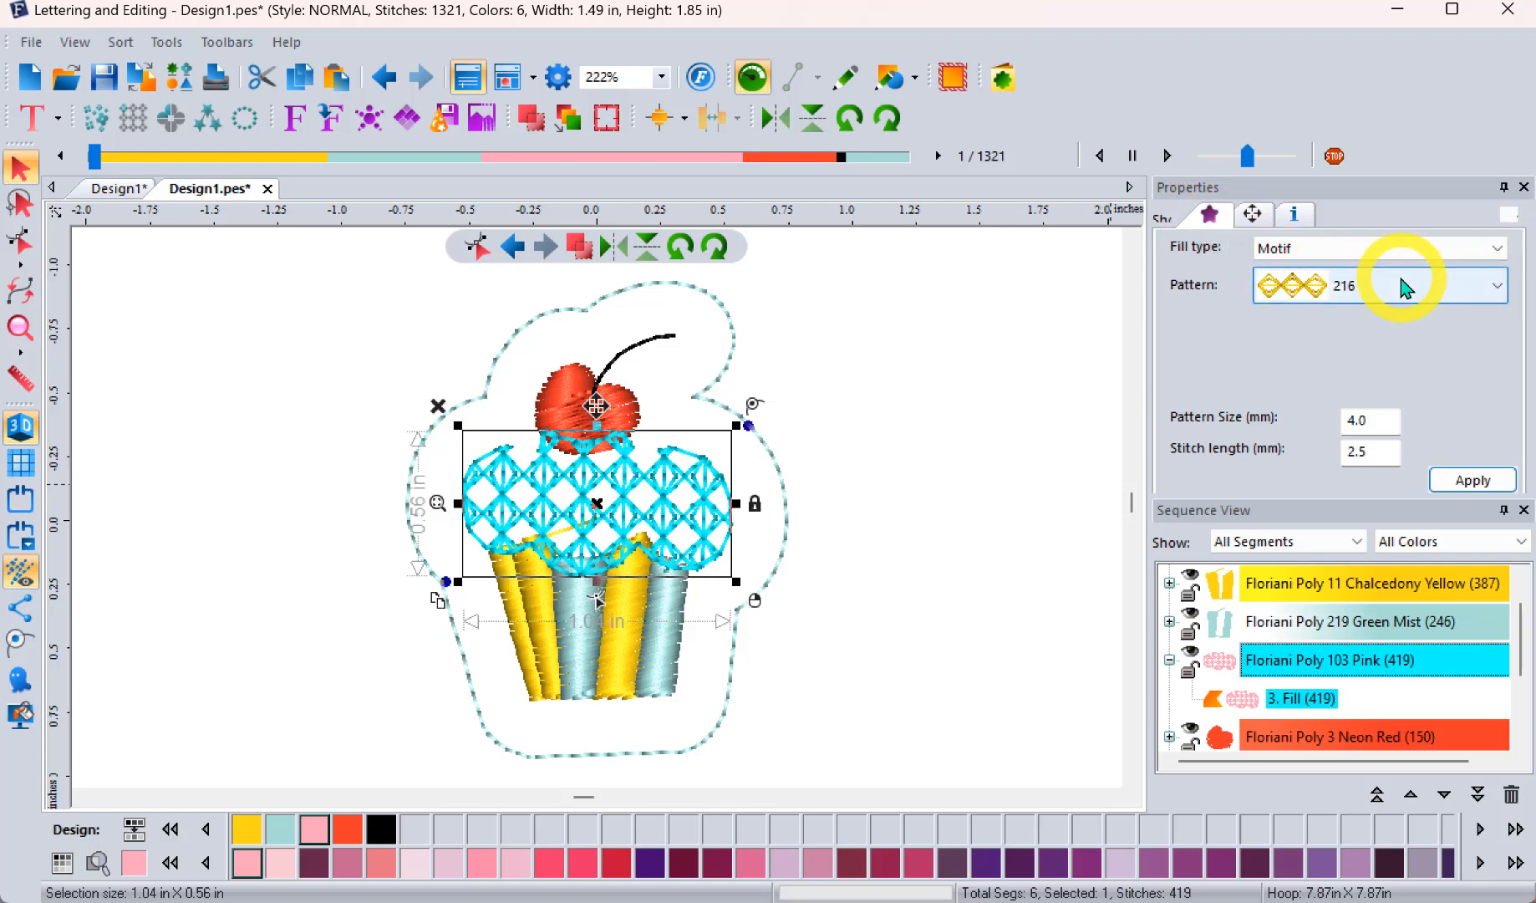
click(1375, 247)
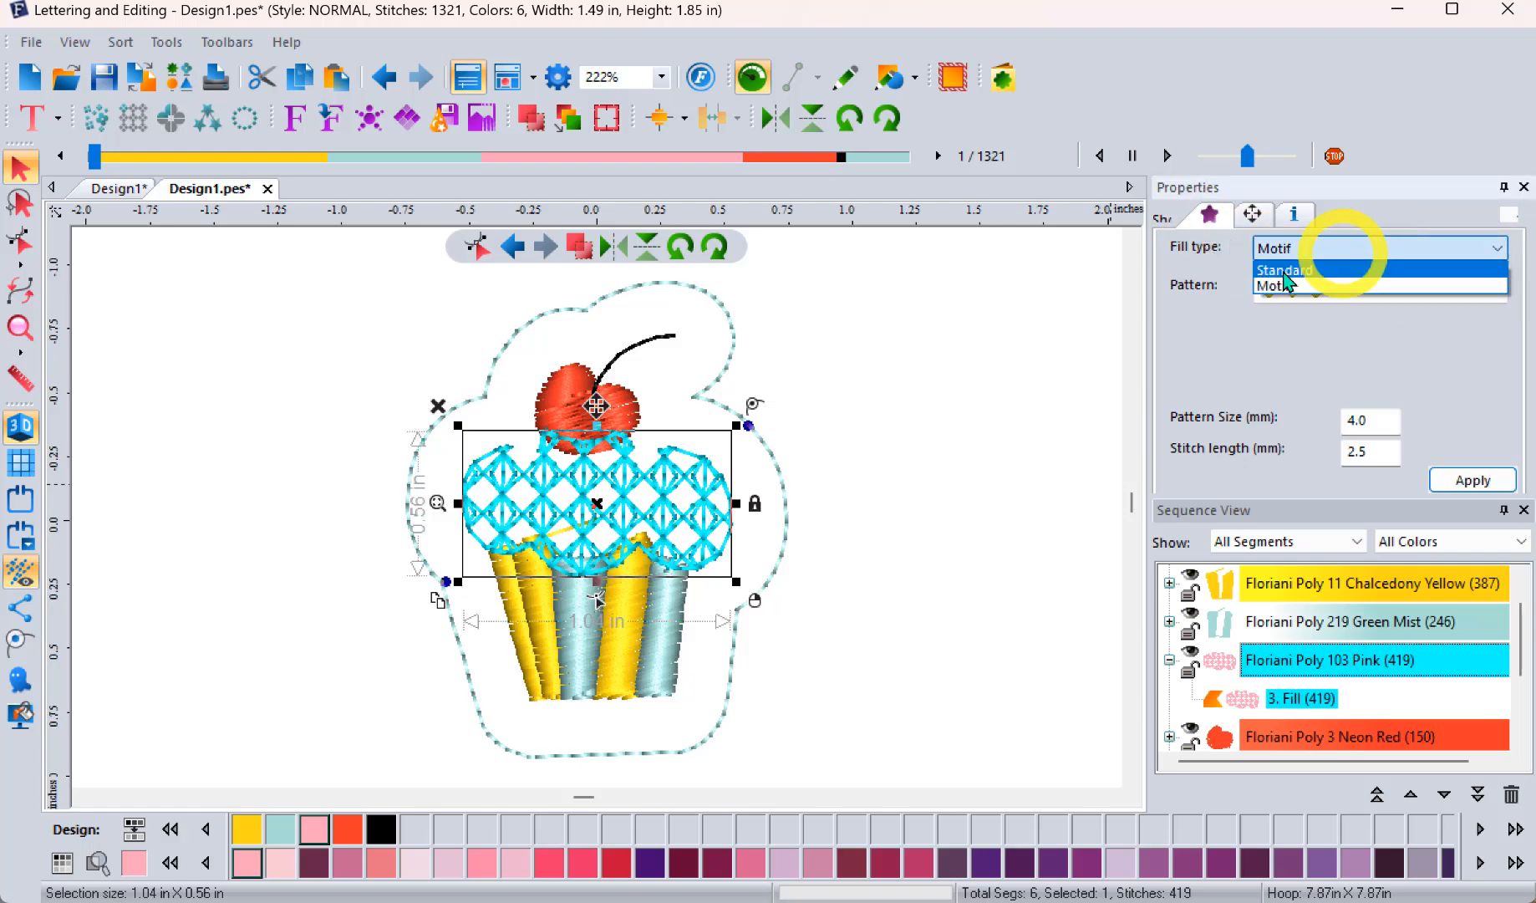
click(1283, 272)
click(1351, 286)
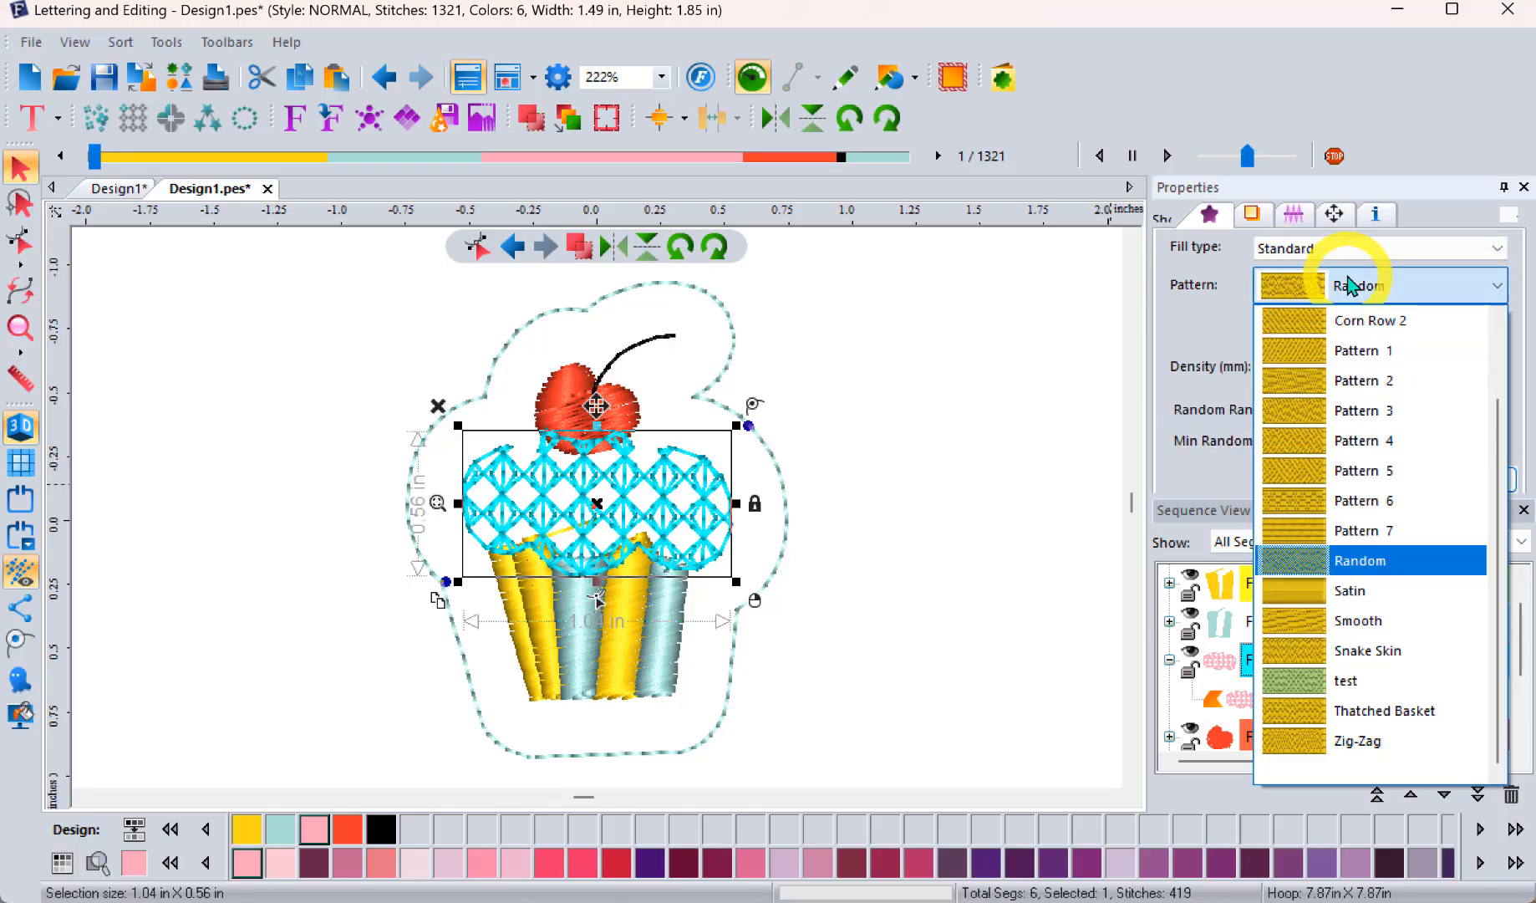
click(1348, 350)
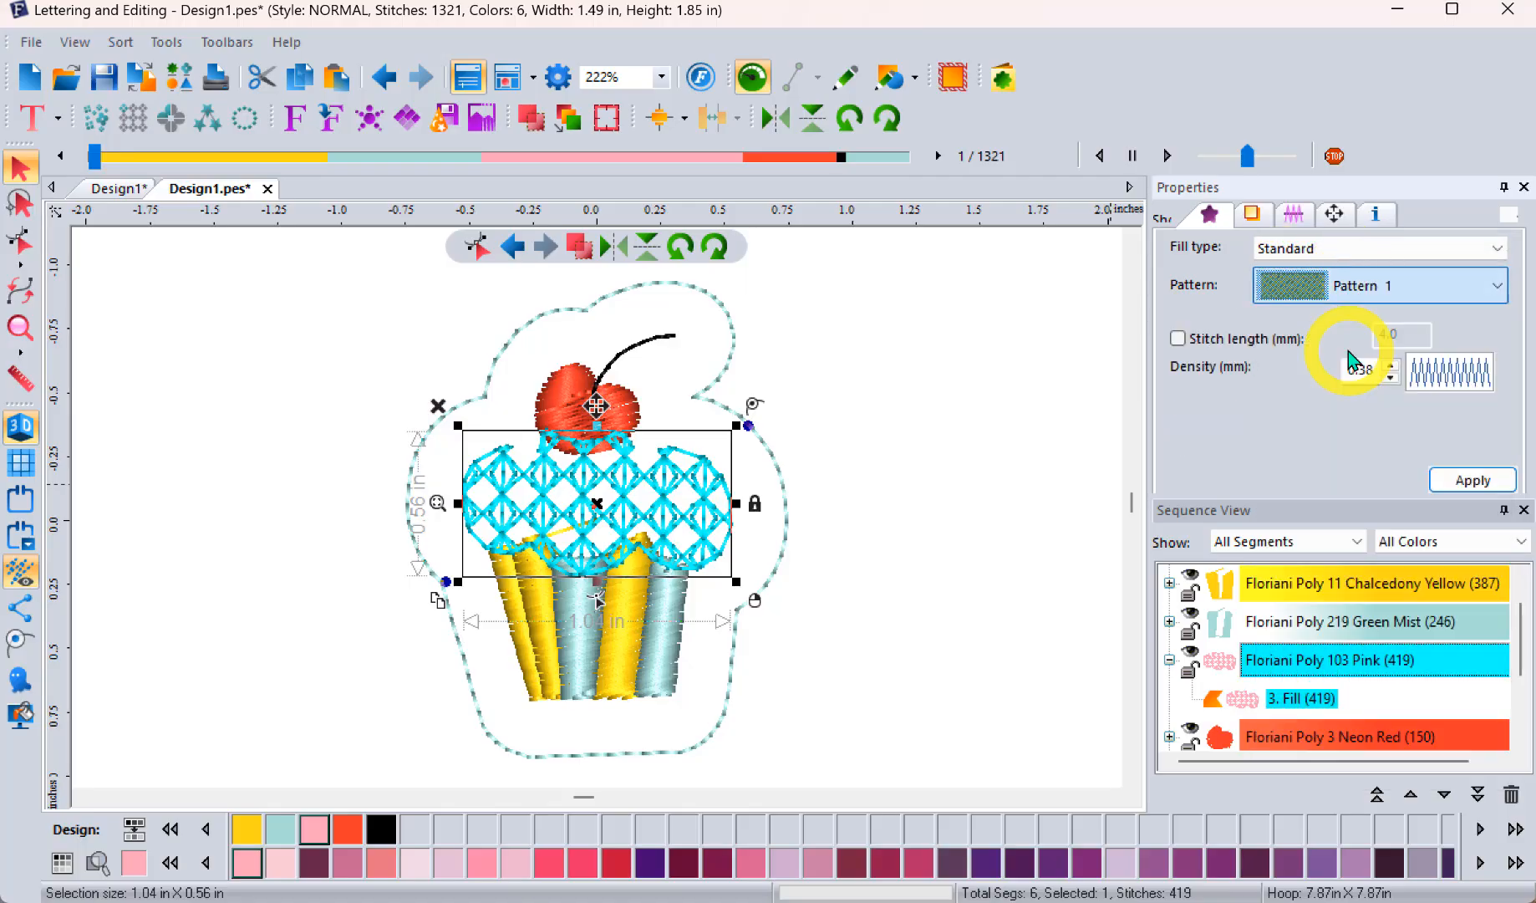
click(1467, 482)
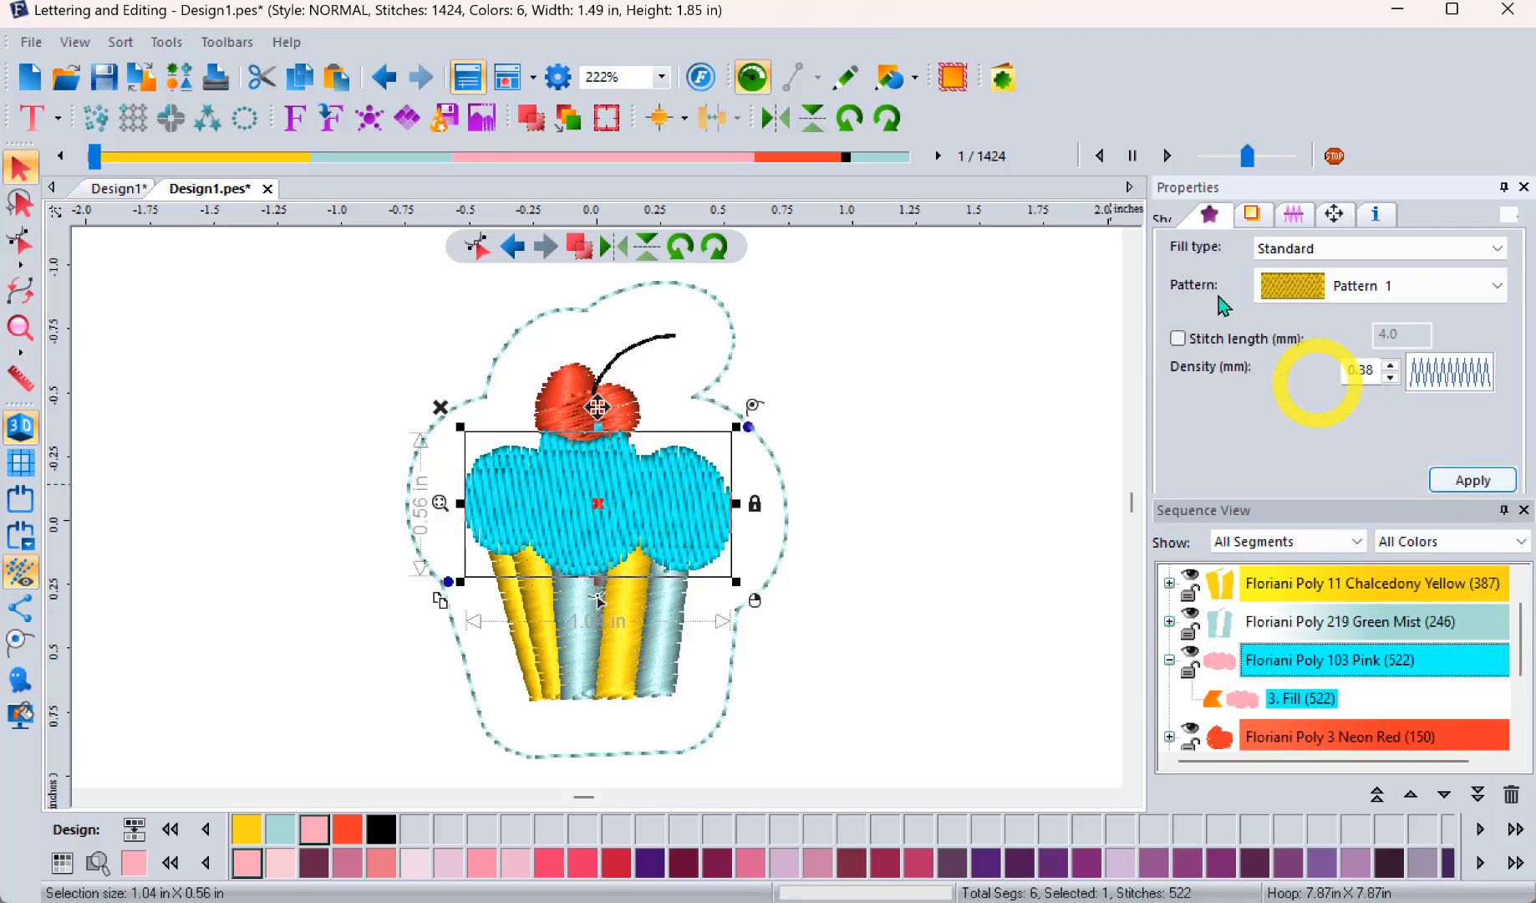
Step: Apply Contour and Full Lattice underlay to the pink frosting fill, leaving Perpendicular off
click(1254, 210)
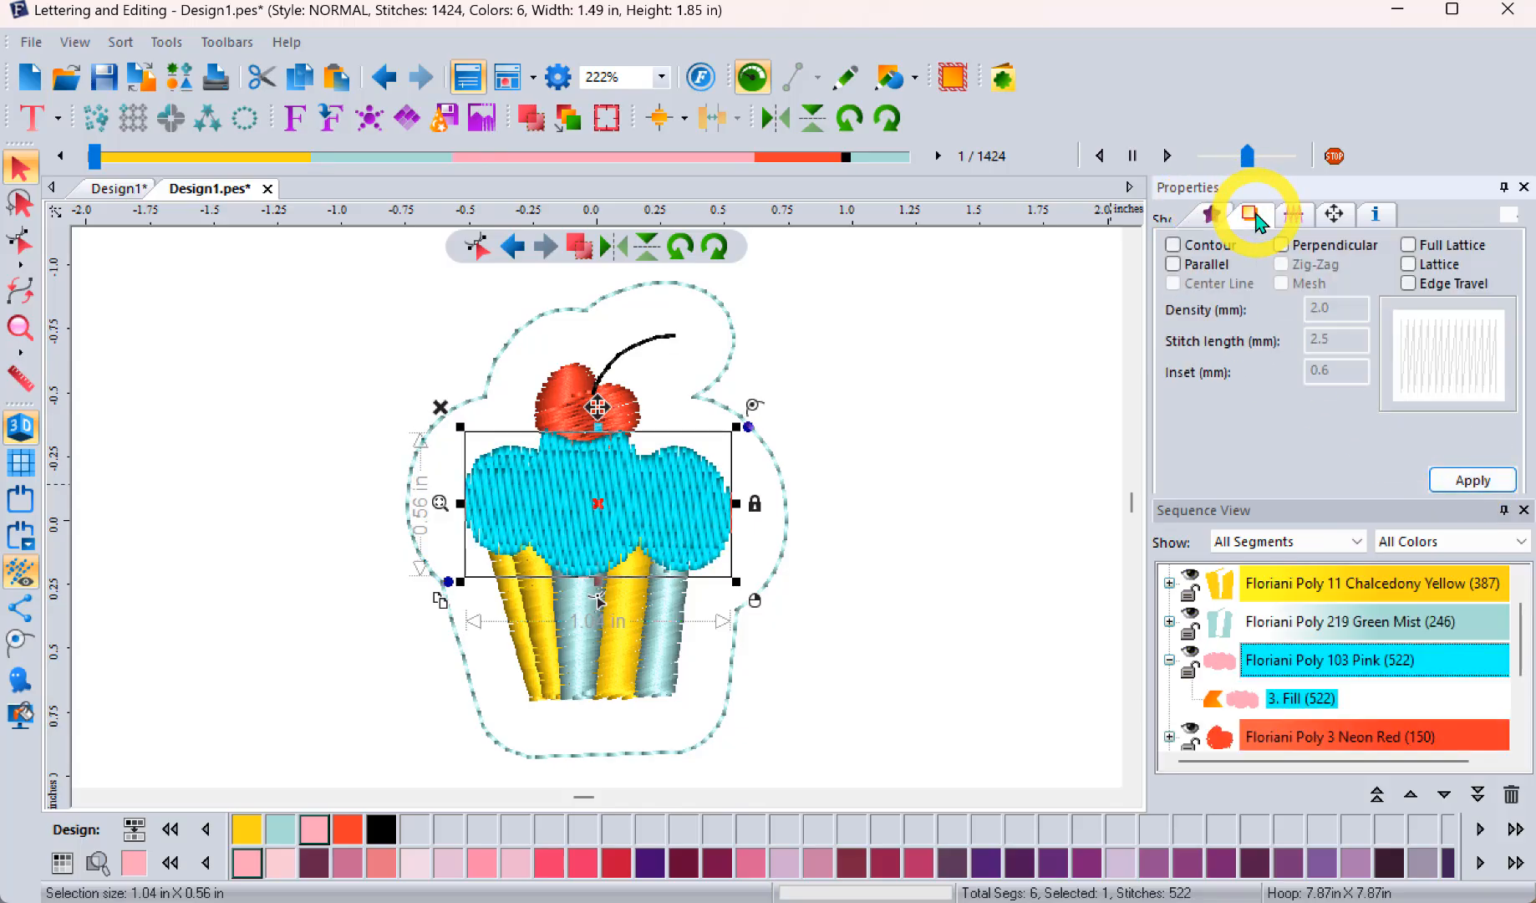
click(1200, 254)
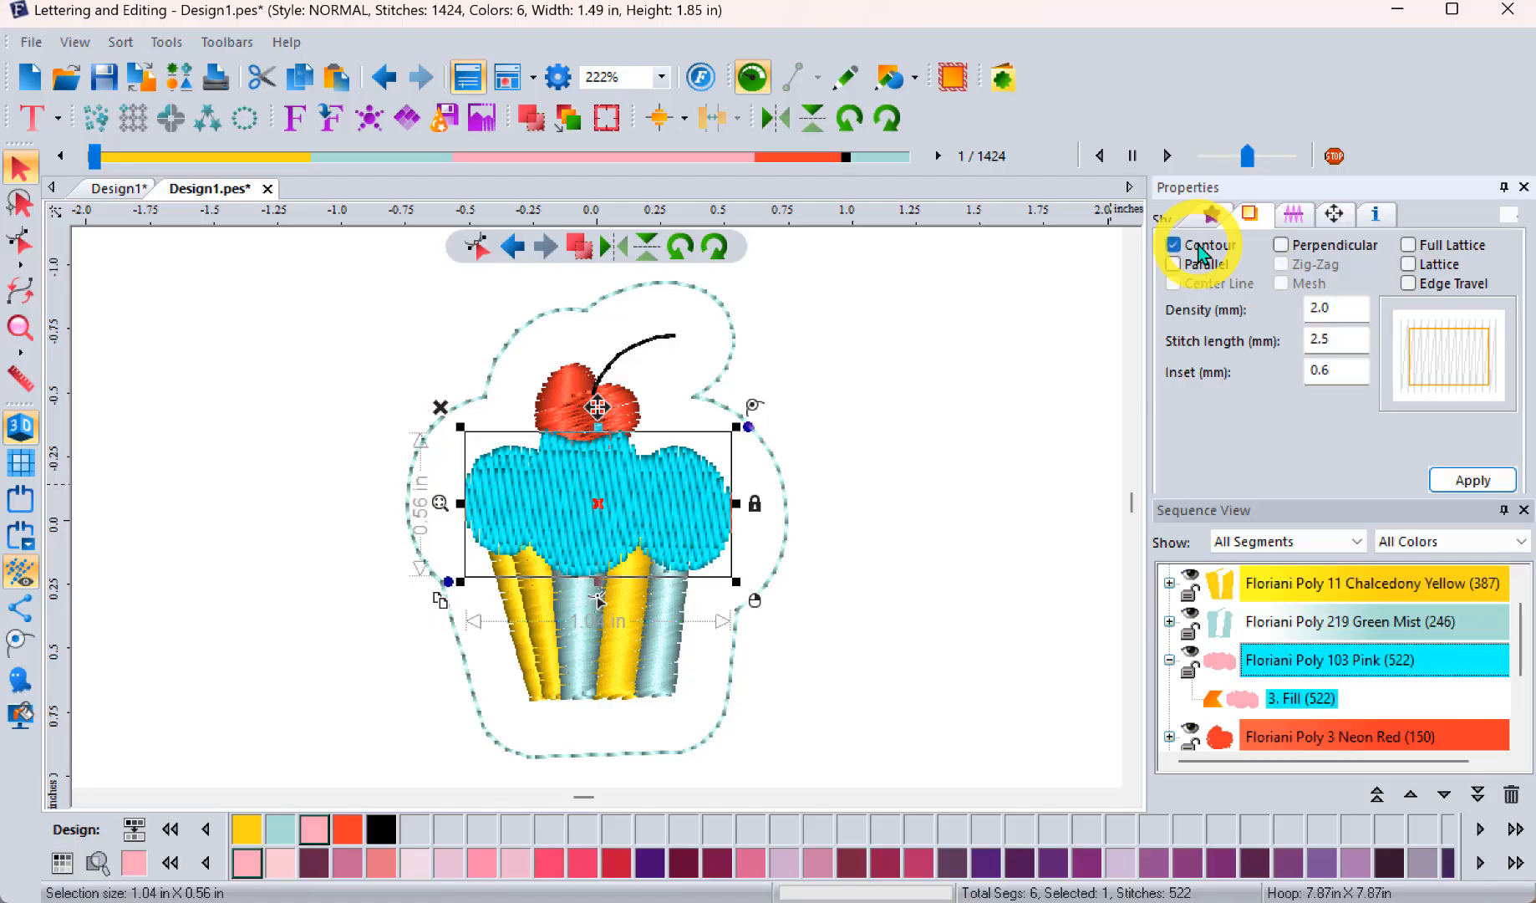
click(1281, 244)
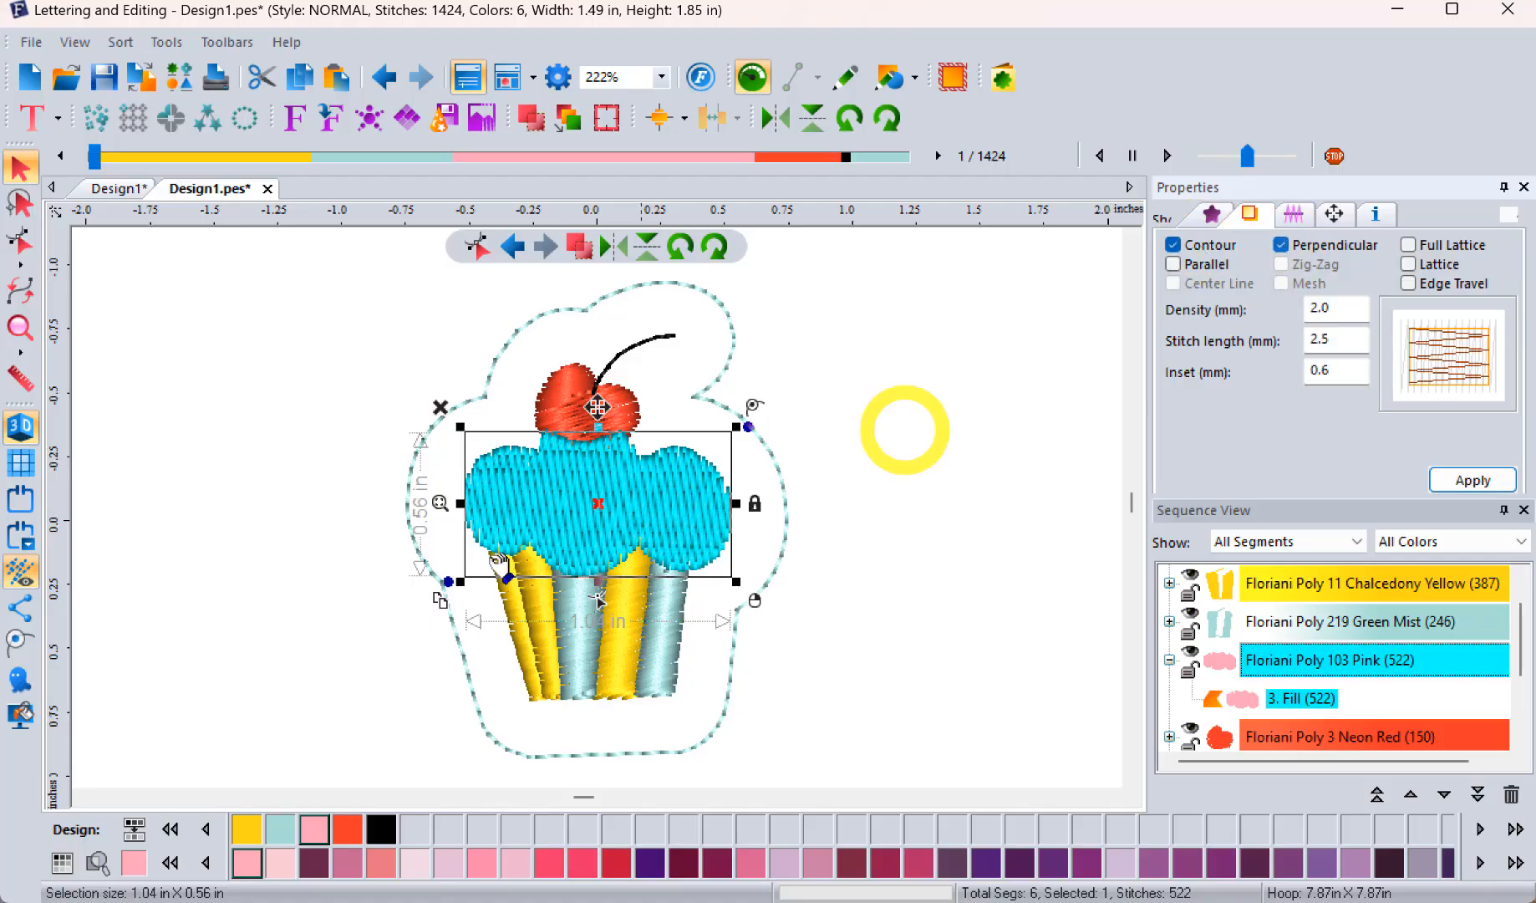
click(1409, 245)
click(1281, 245)
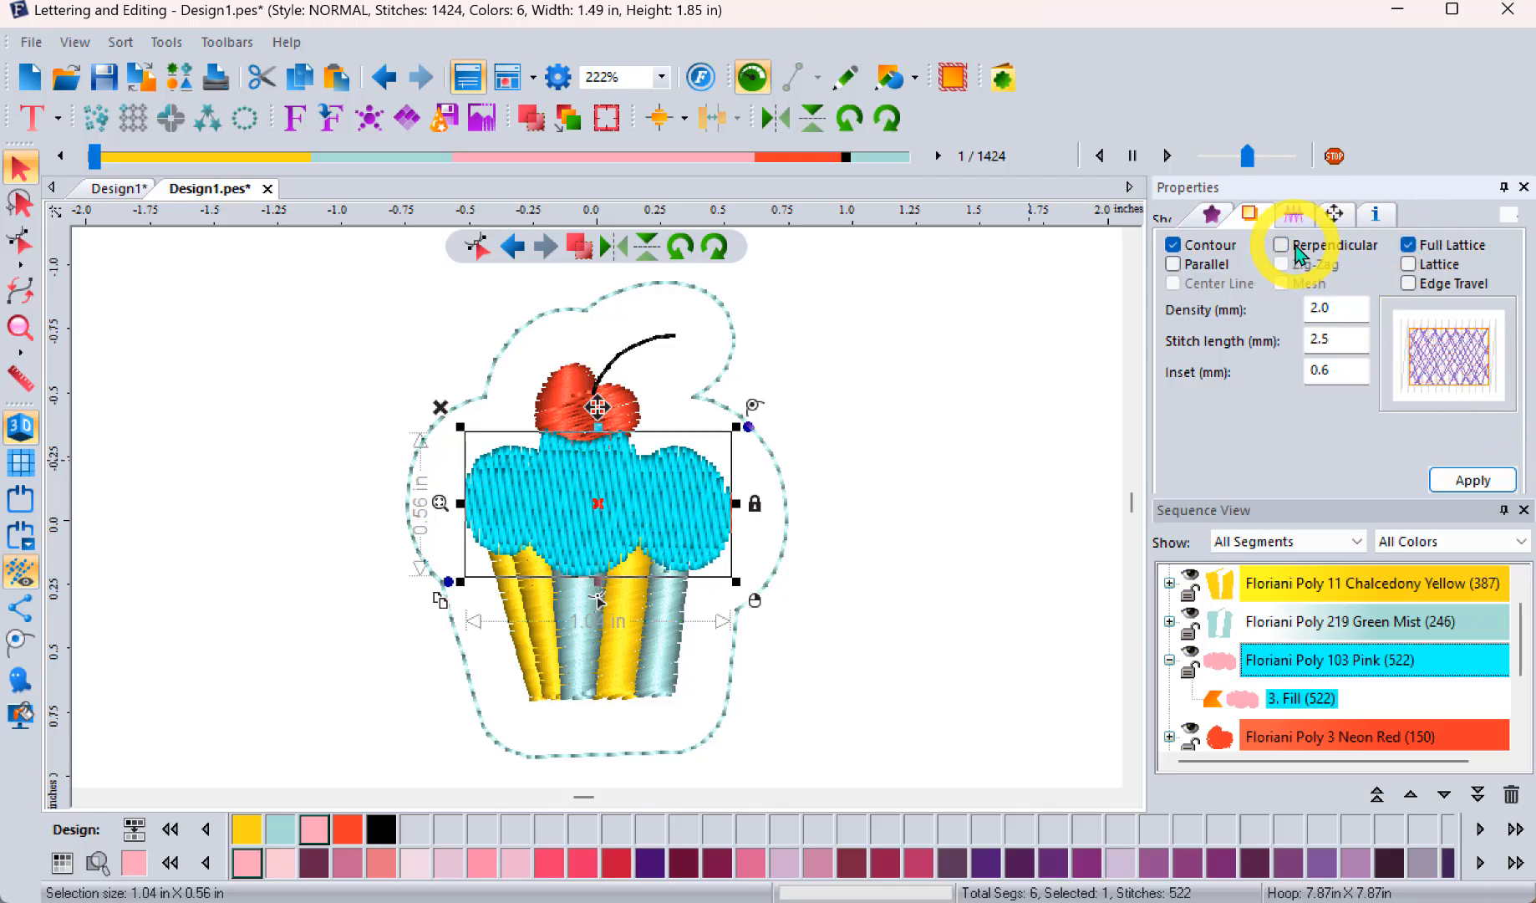
click(1475, 481)
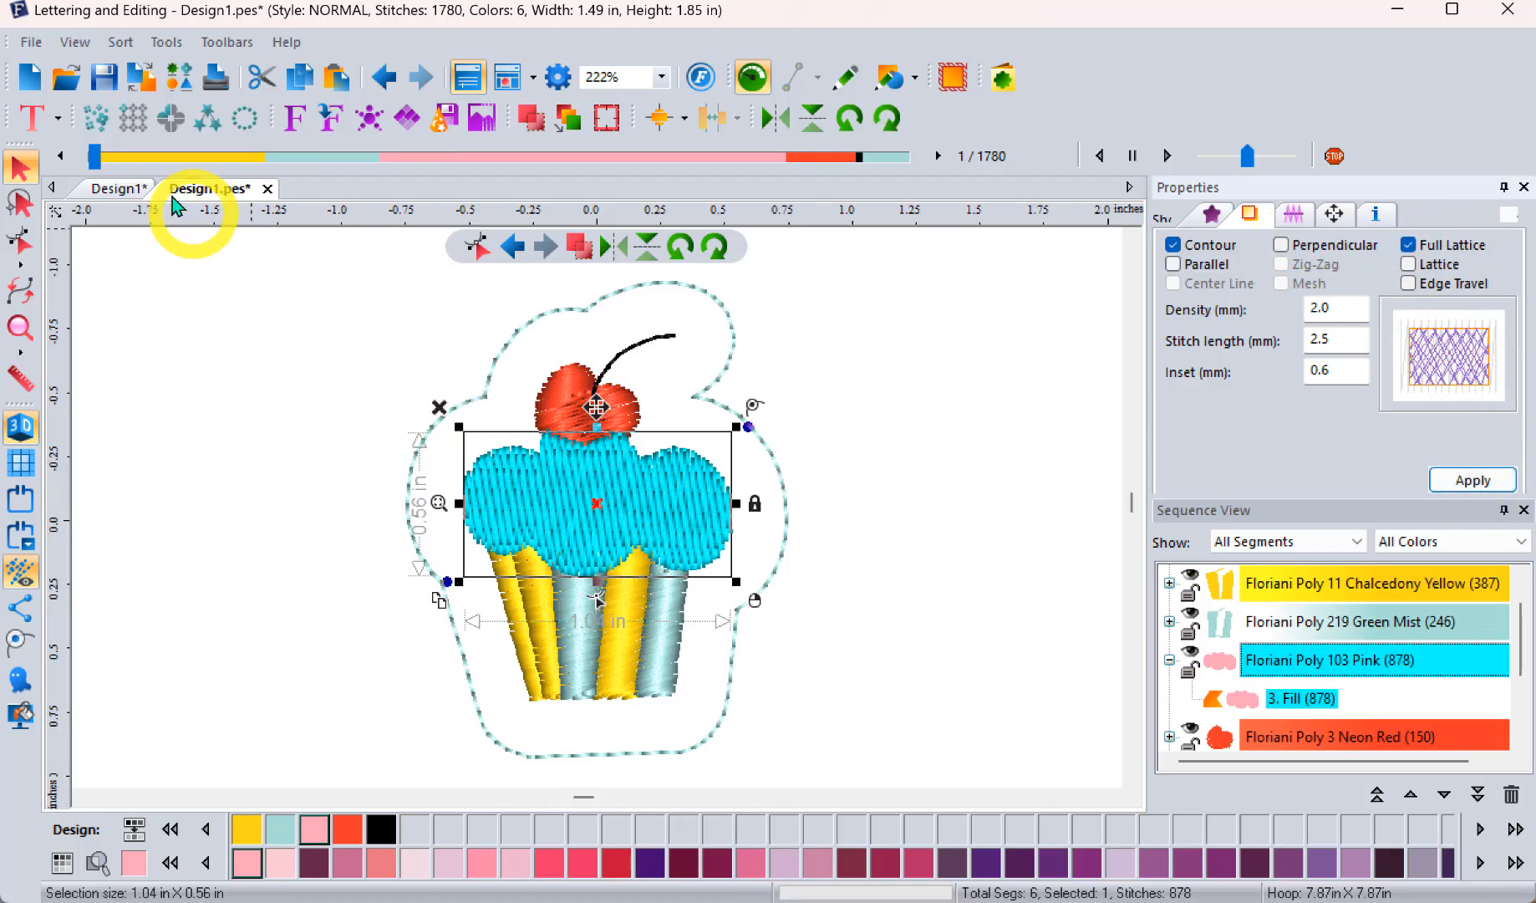
Step: Simulate the stitch-out through the frosting and into the cherry to examine the underlay, then reselect the frosting fill
drag(96, 161, 808, 156)
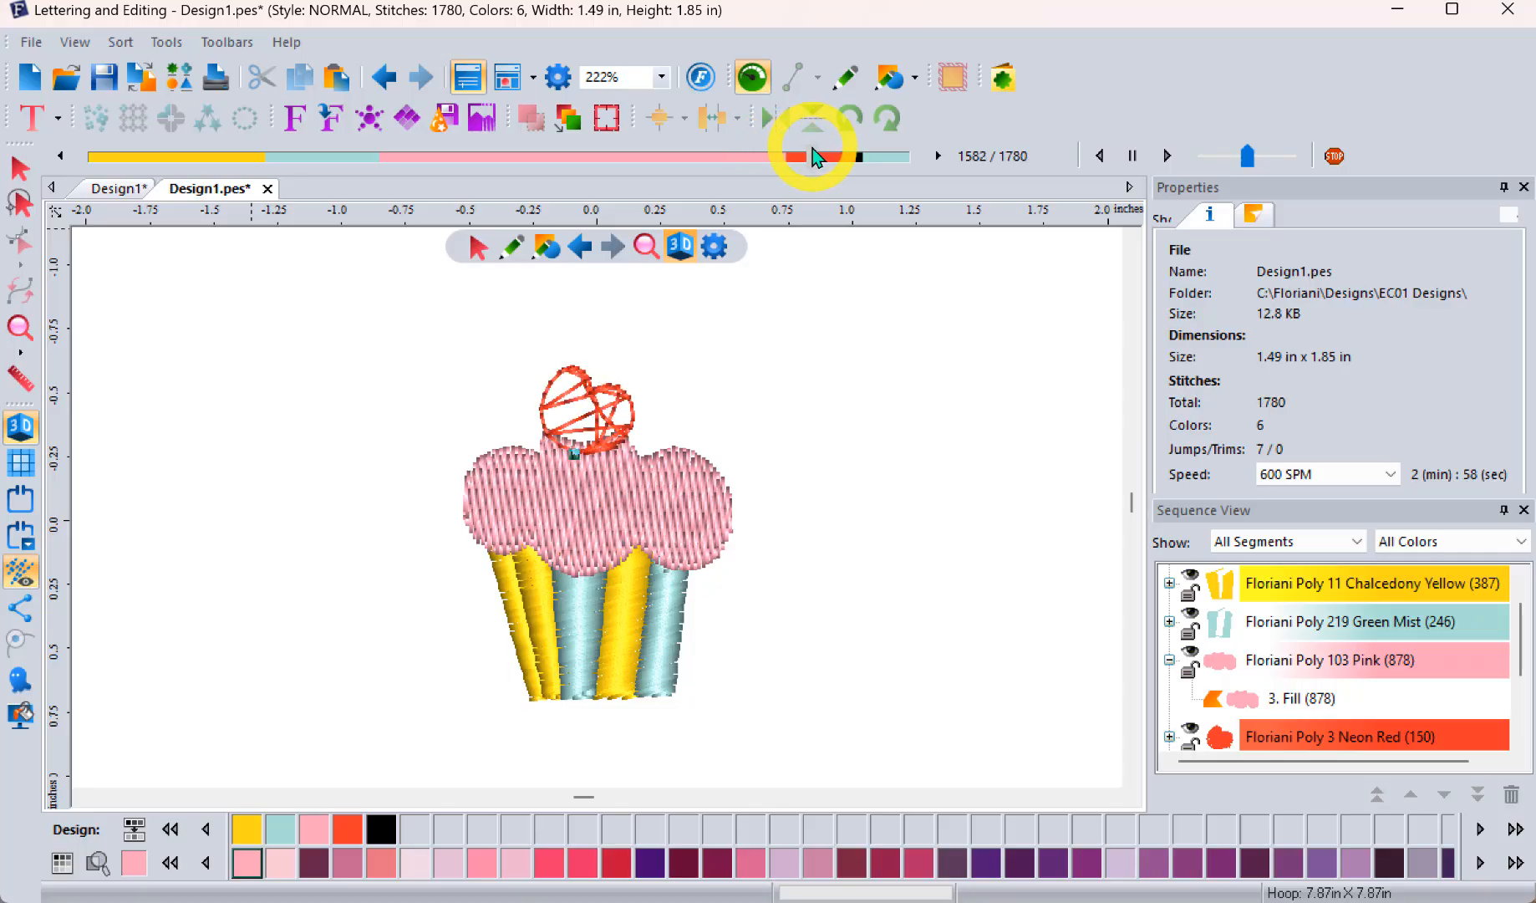
click(20, 168)
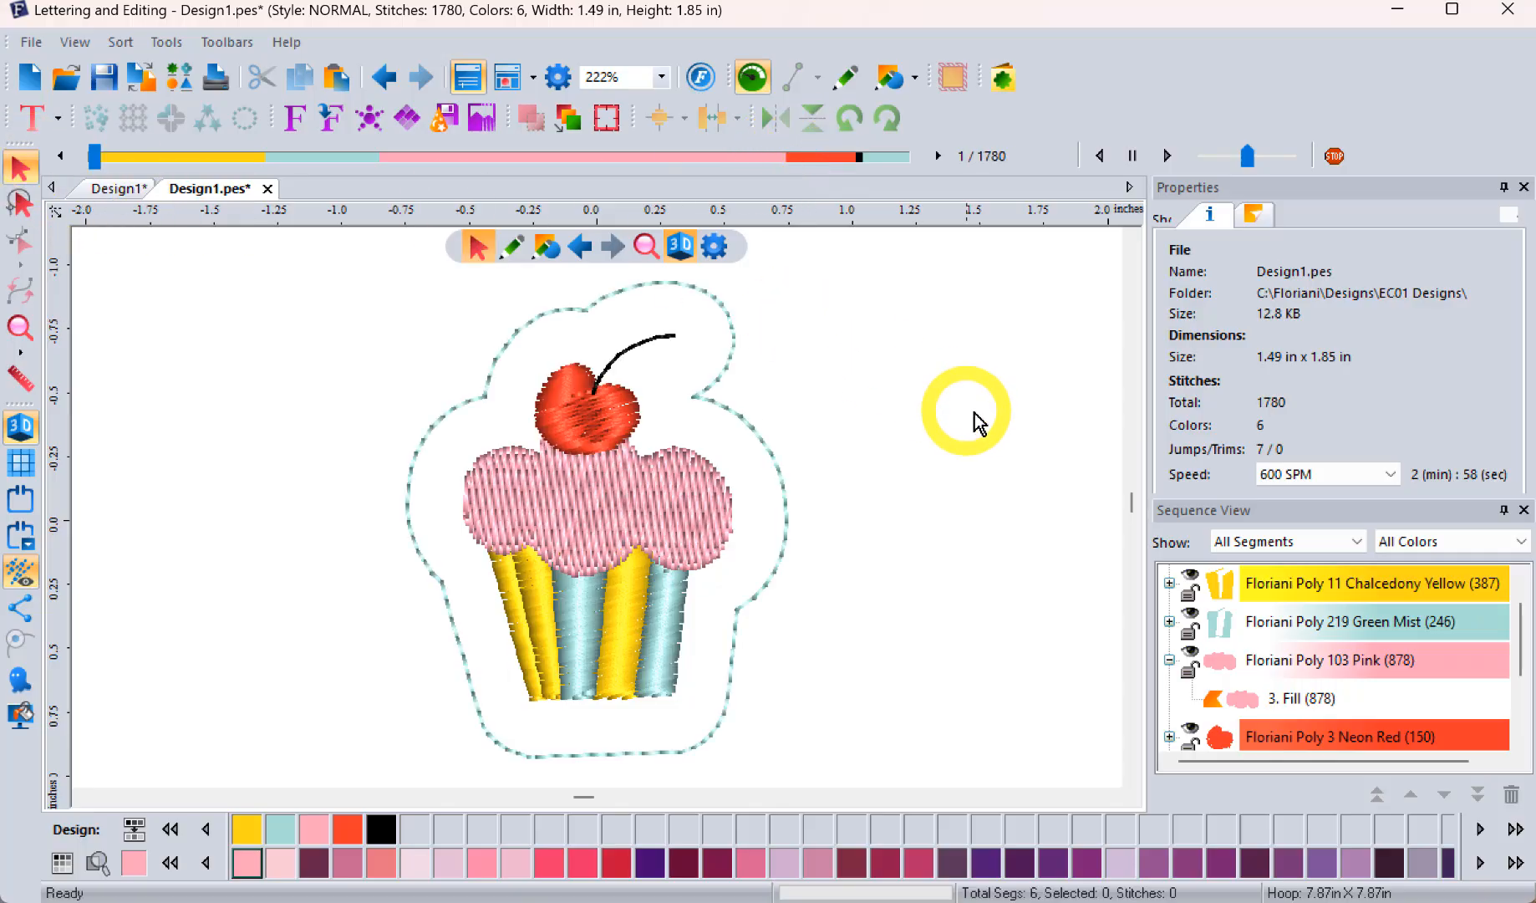
click(1261, 705)
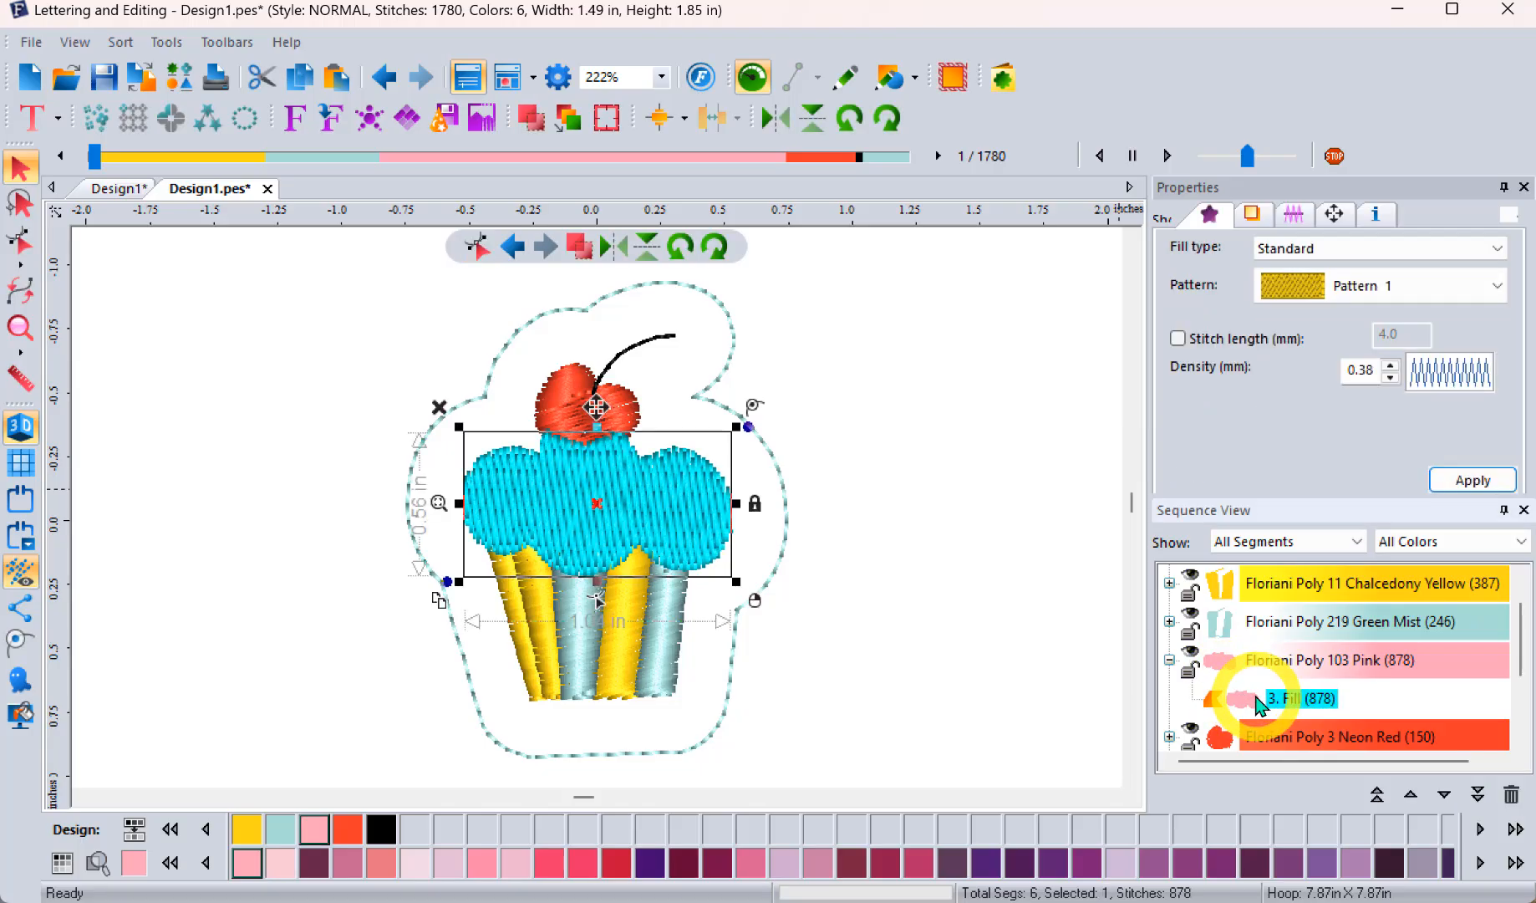